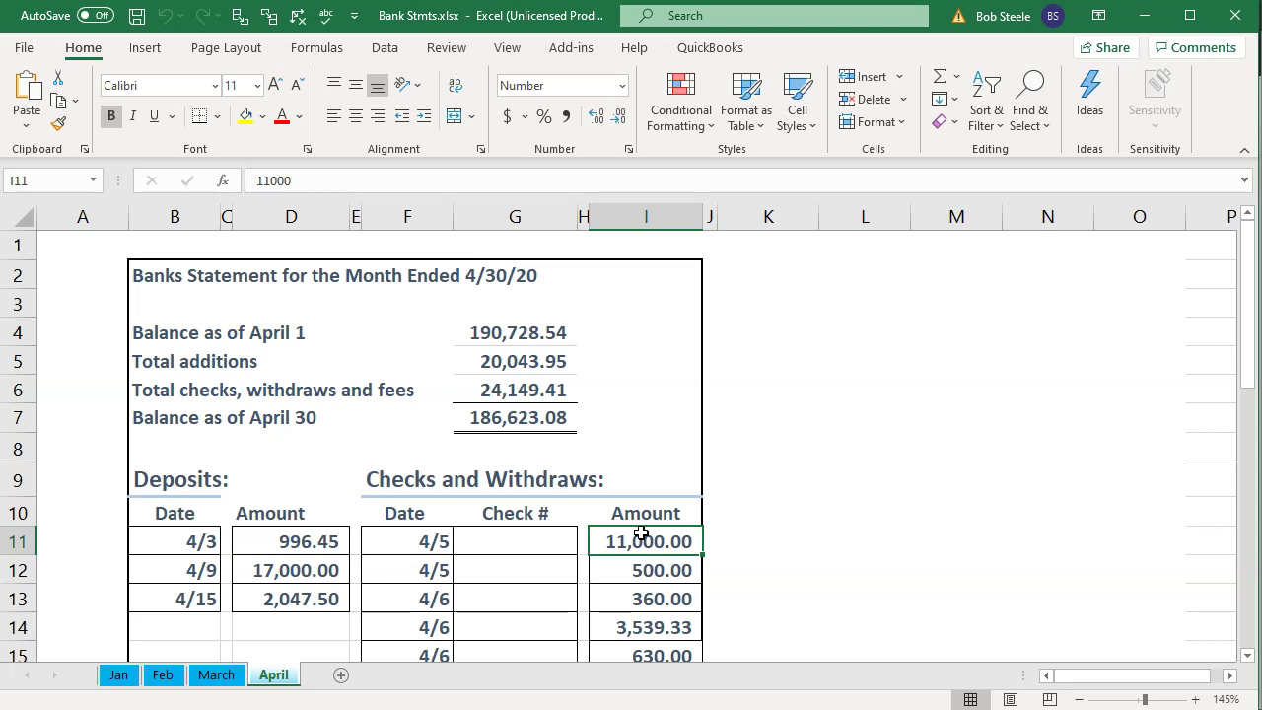
Switch to Acrobat Reader and examine the February bank reconciliation report, including its summary, cleared transactions, and uncleared checks and deposits
{"action": "left_click", "coordinate": [36, 708]}
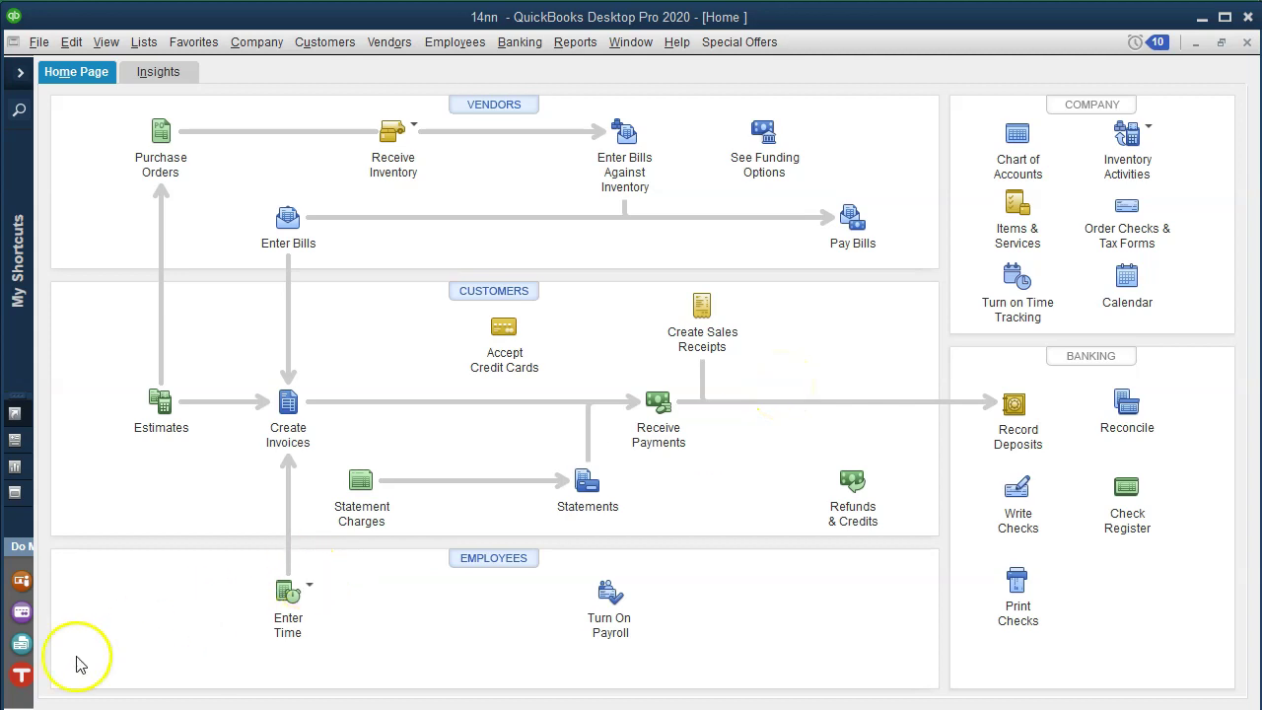
{"action": "left_click", "coordinate": [83, 707]}
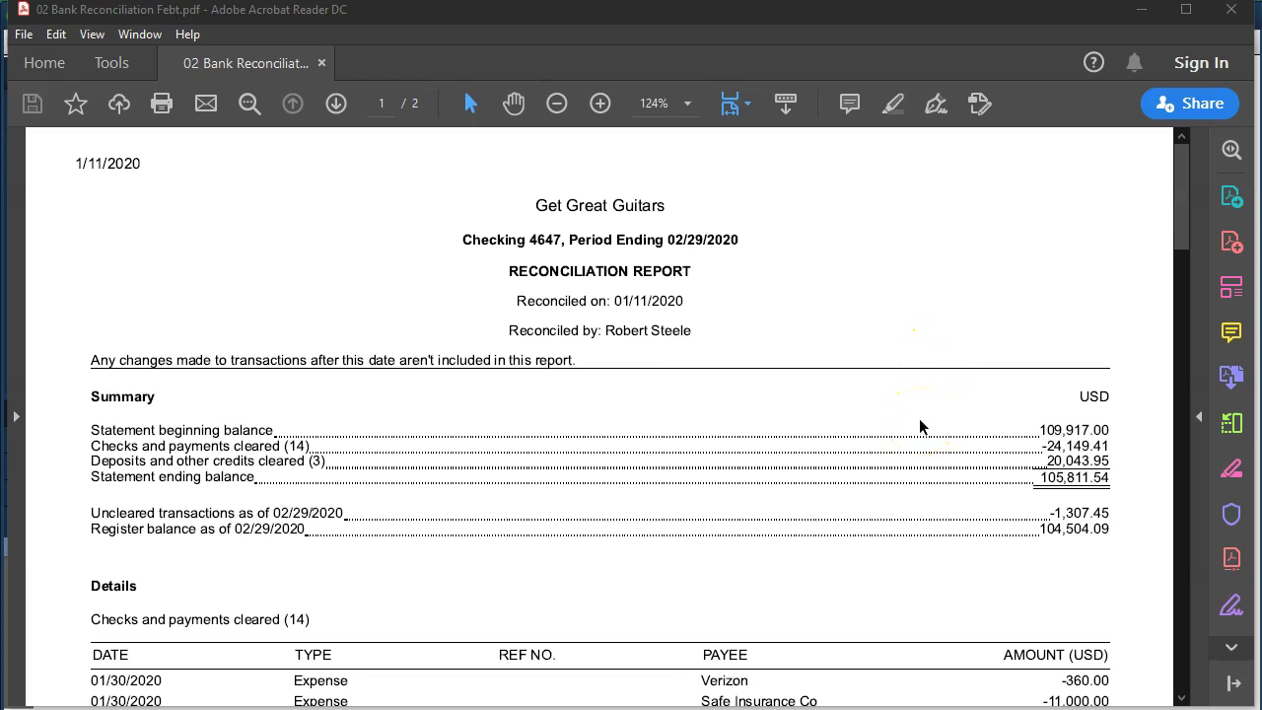
{"action": "scroll", "coordinate": [919, 426], "scroll_direction": "down", "scroll_amount": 1}
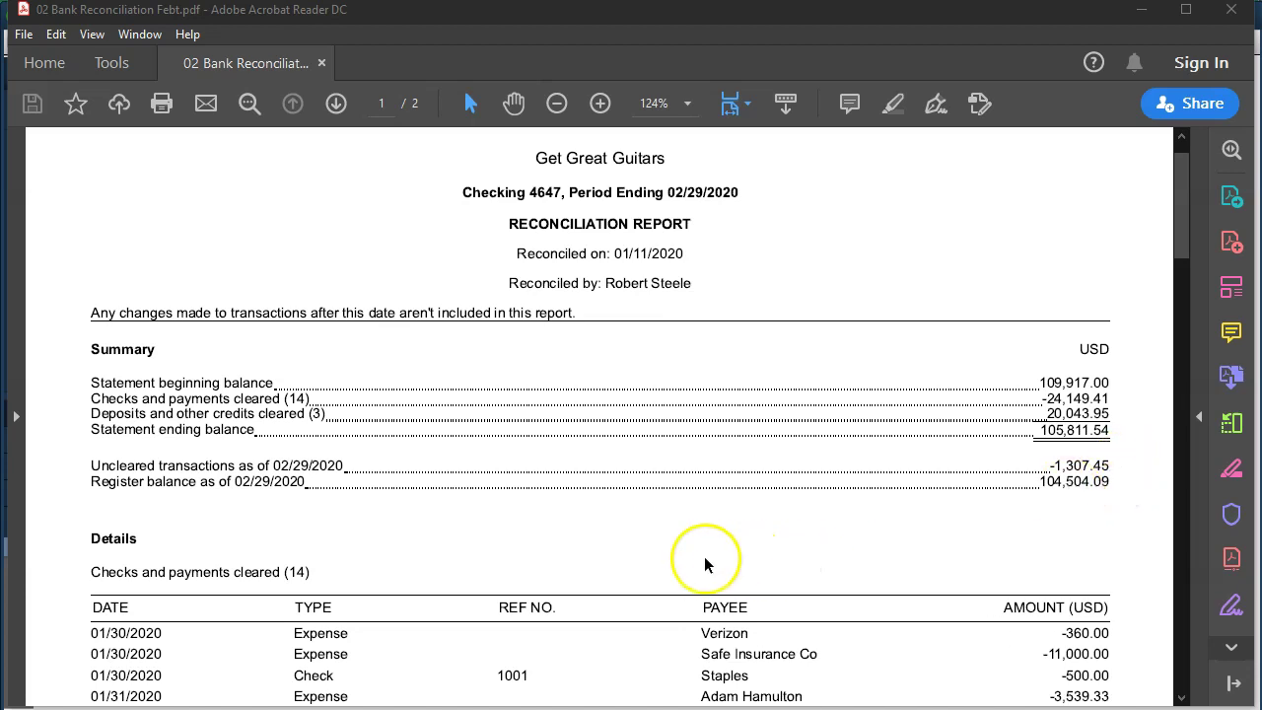
{"action": "scroll", "coordinate": [702, 558], "scroll_direction": "down", "scroll_amount": 5}
{"action": "scroll", "coordinate": [700, 557], "scroll_direction": "down", "scroll_amount": 10}
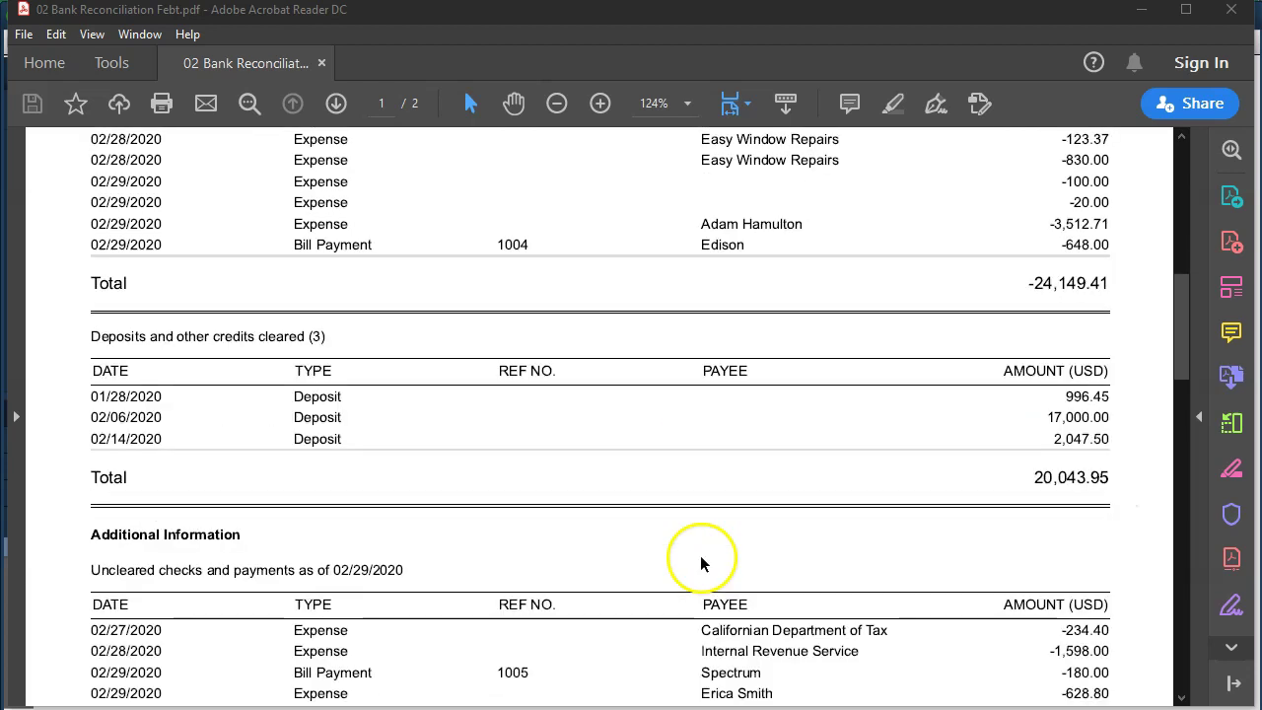
{"action": "scroll", "coordinate": [700, 558], "scroll_direction": "down", "scroll_amount": 1}
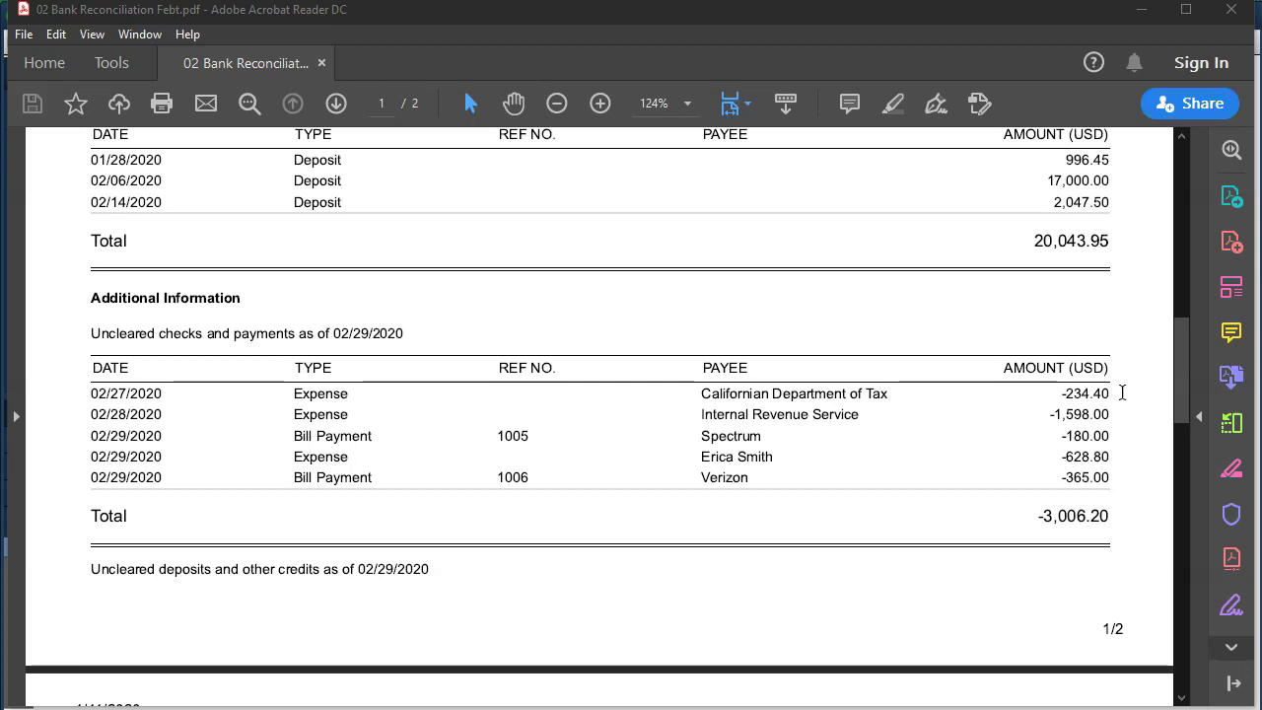
{"action": "scroll", "coordinate": [1122, 393], "scroll_direction": "down", "scroll_amount": 3}
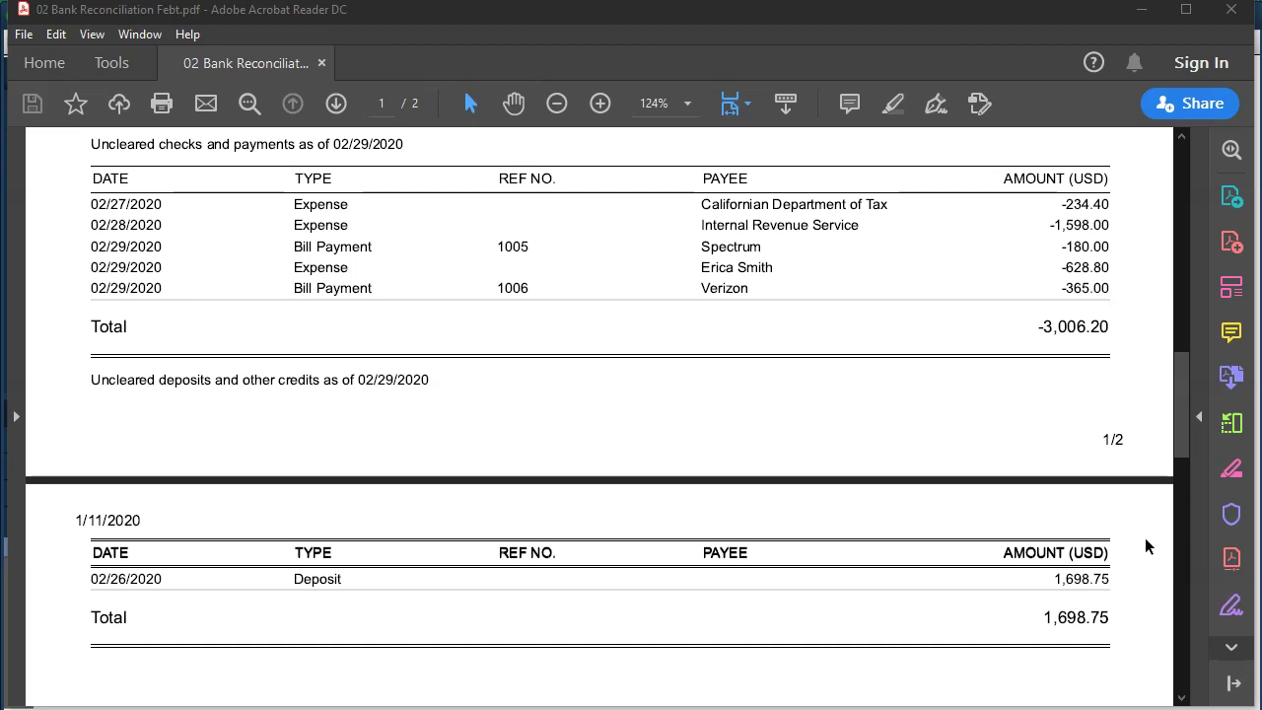
{"action": "scroll", "coordinate": [1146, 545], "scroll_direction": "up", "scroll_amount": 10}
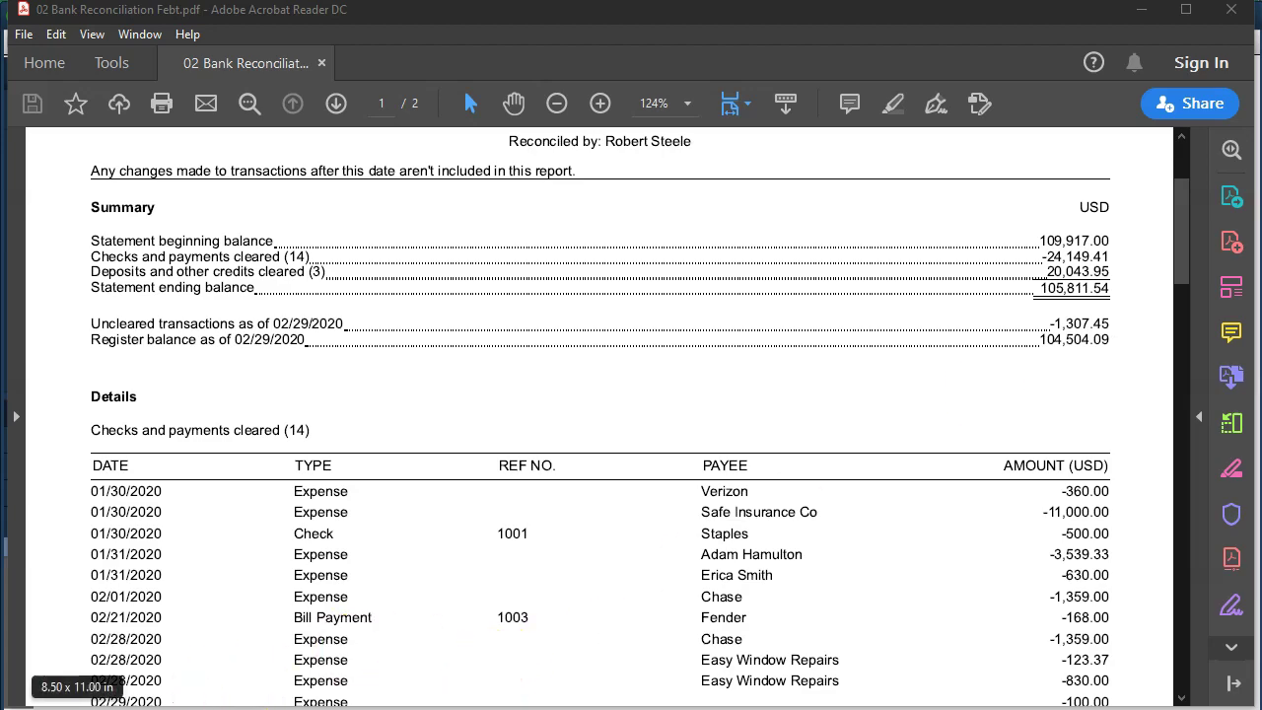
Switch to QuickBooks Online in the browser and open the Balance Sheet report
{"action": "left_click", "coordinate": [239, 708]}
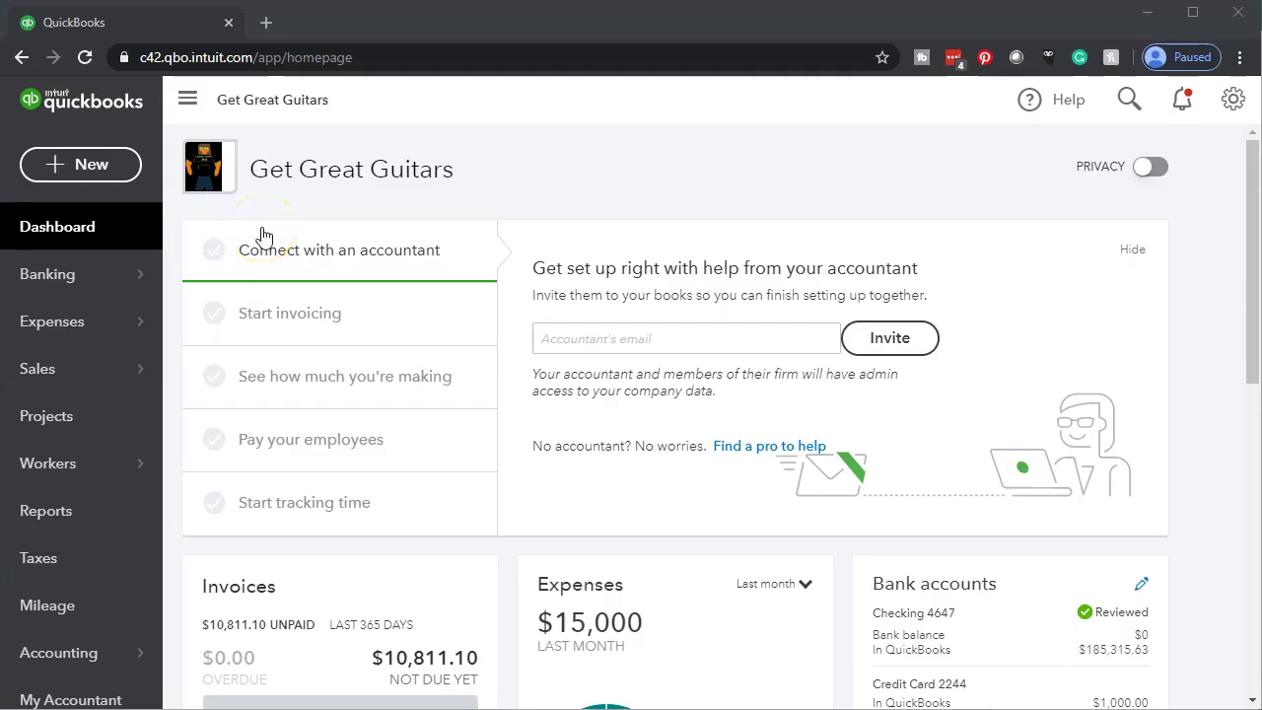
{"action": "left_click", "coordinate": [94, 517]}
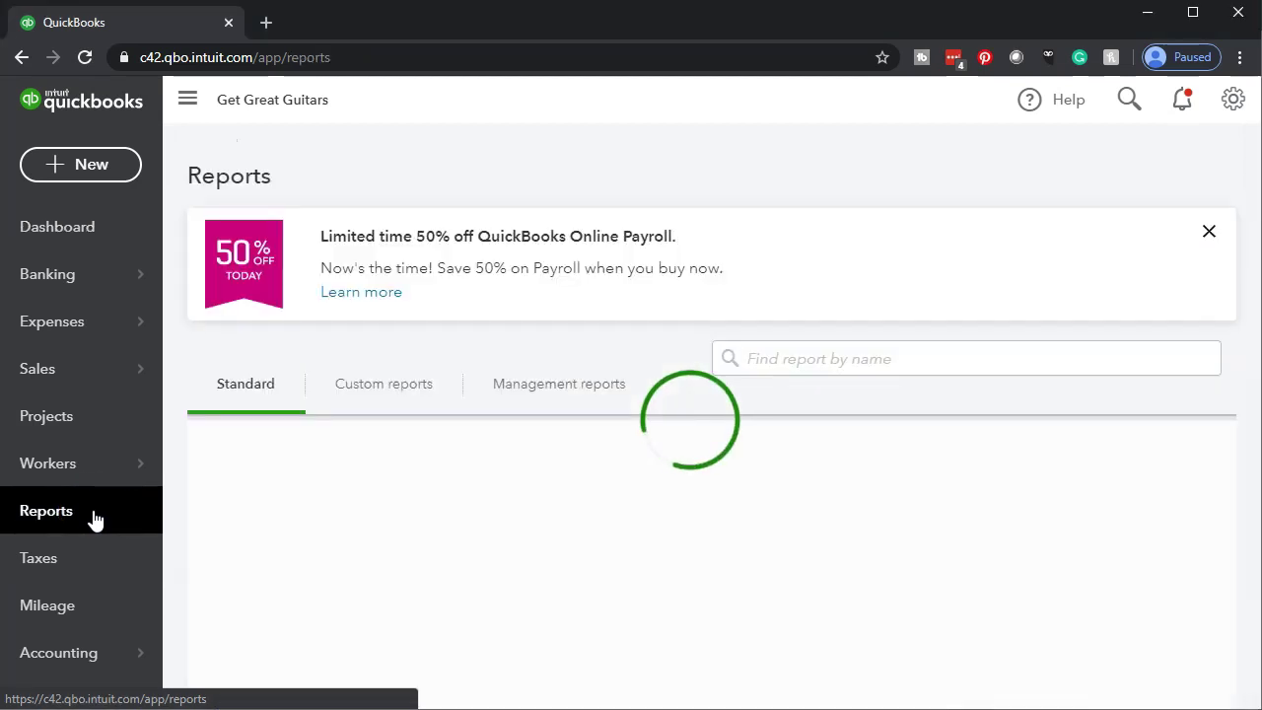
{"action": "left_click", "coordinate": [204, 486]}
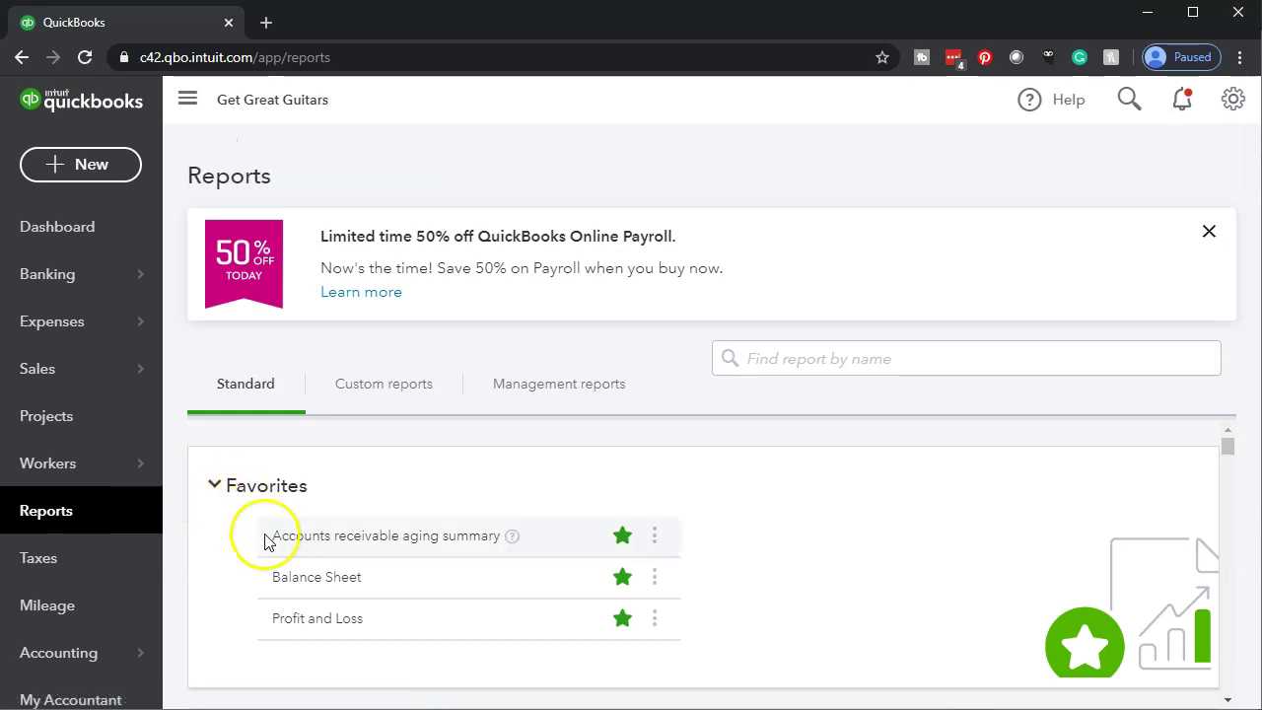
{"action": "left_click", "coordinate": [302, 586]}
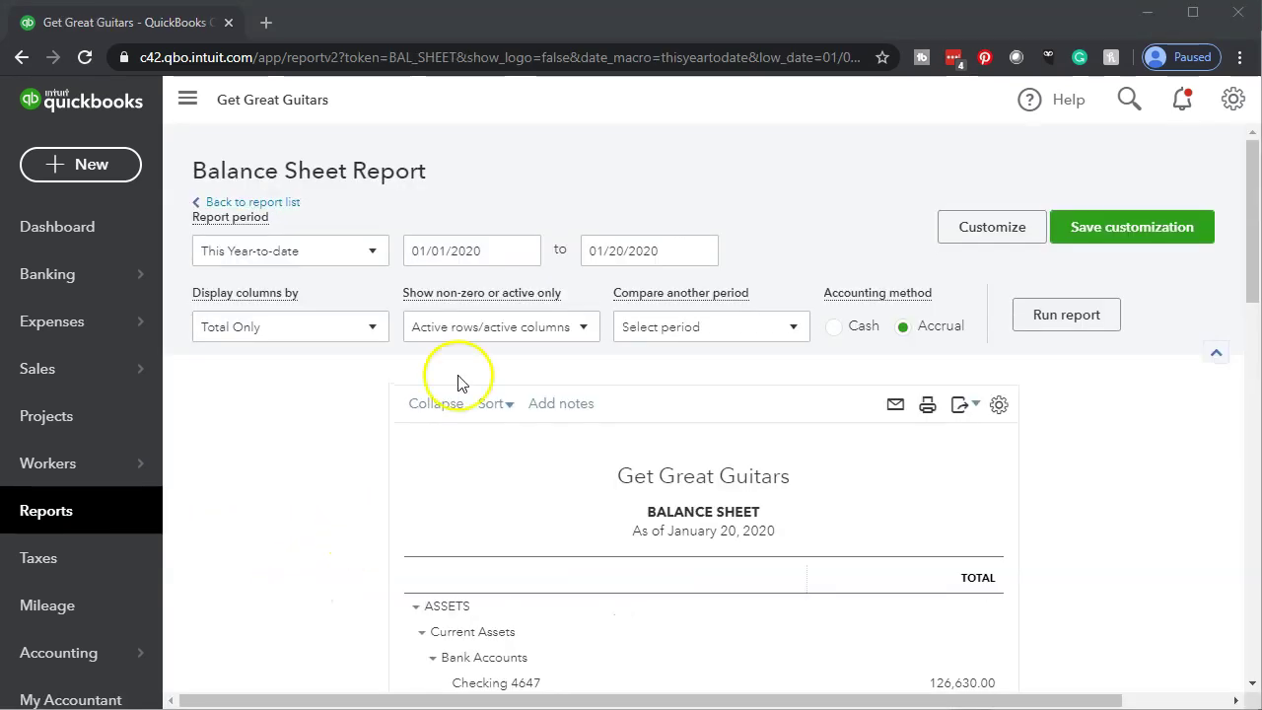
Run the balance sheet for the period 01/01/2020 to 03/31/2020
{"action": "left_click_drag", "start_coordinate": [493, 248], "coordinate": [371, 244]}
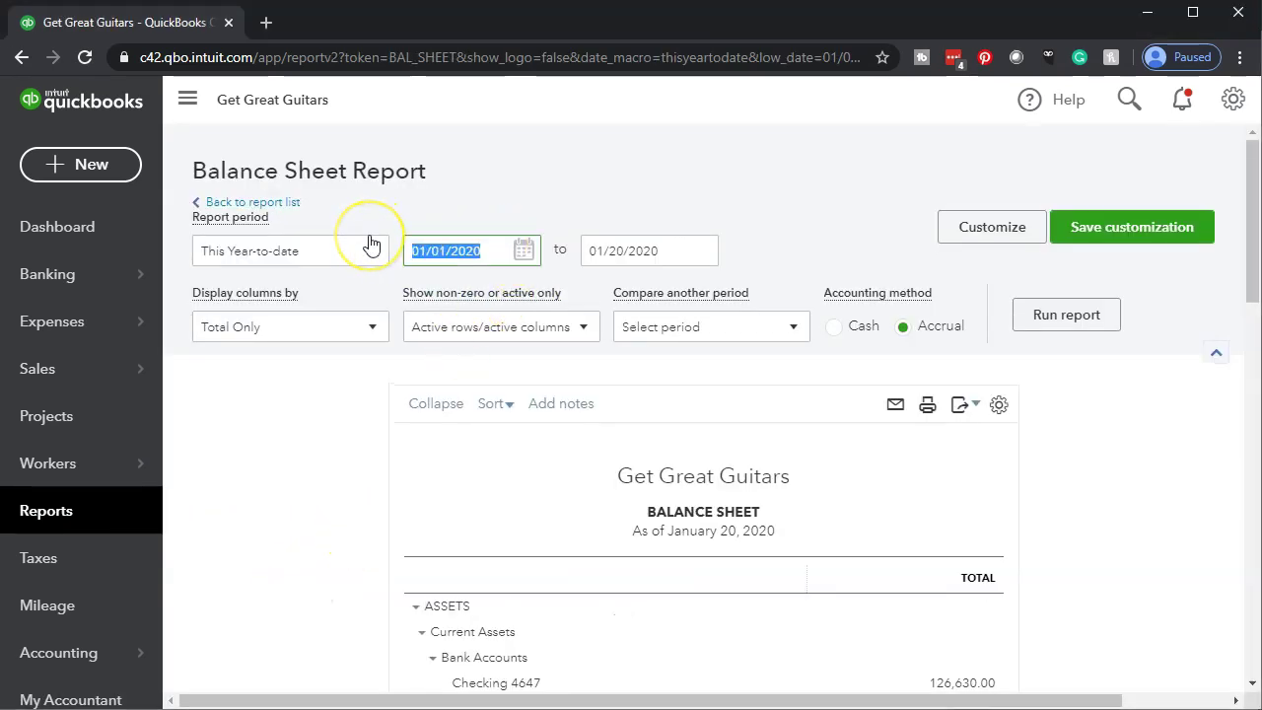
{"action": "type", "text": "010120"}
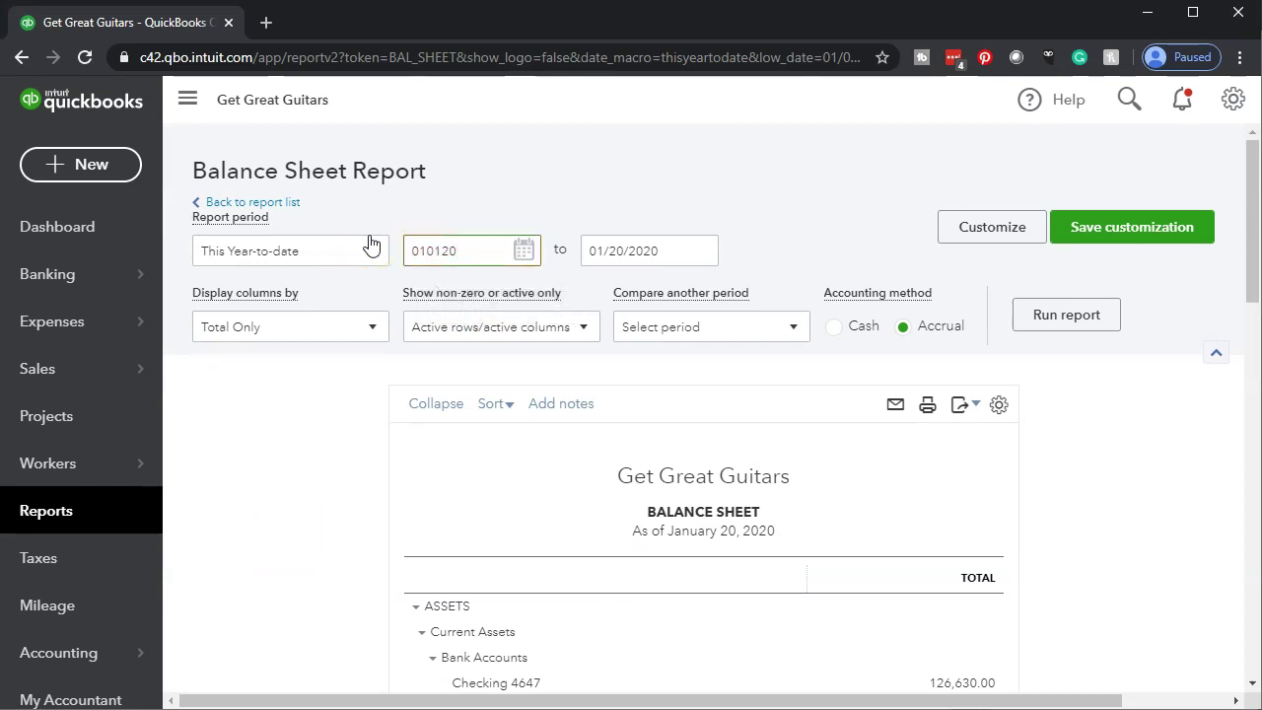
{"action": "key", "text": "Tab"}
{"action": "type", "text": "0133"}
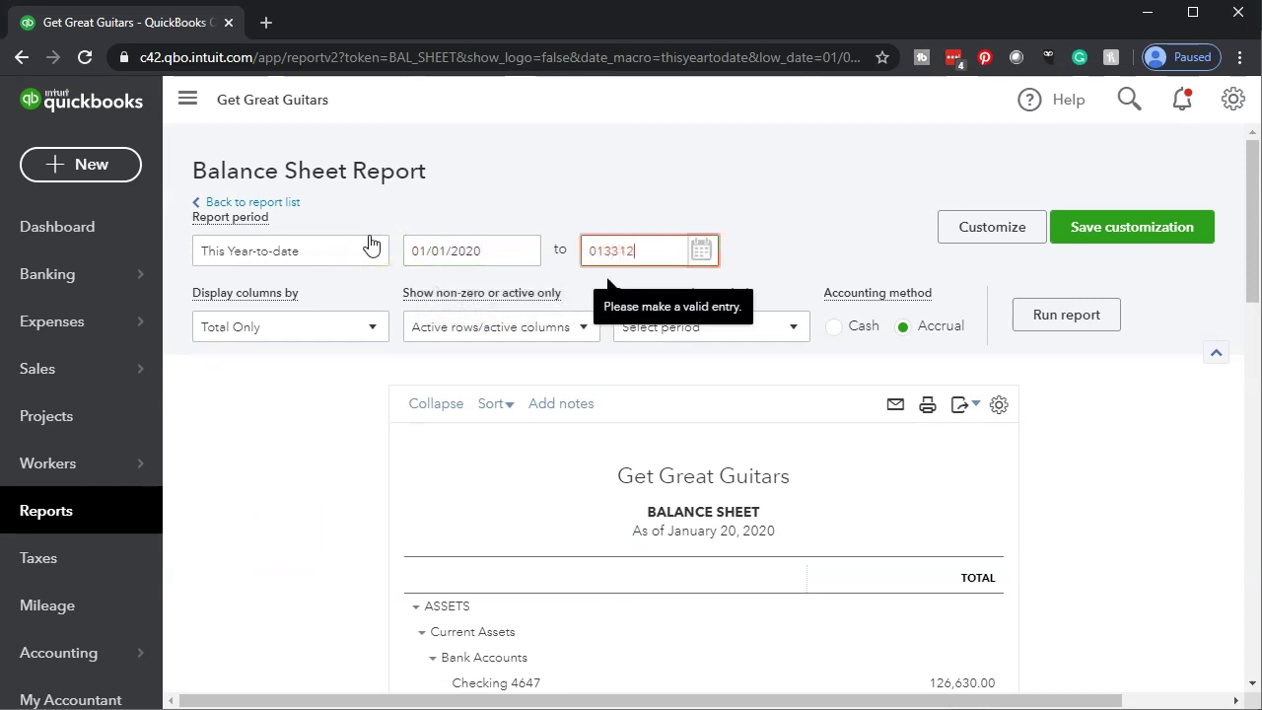
{"action": "type", "text": "12"}
{"action": "key", "text": "Tab"}
{"action": "left_click", "coordinate": [597, 253]}
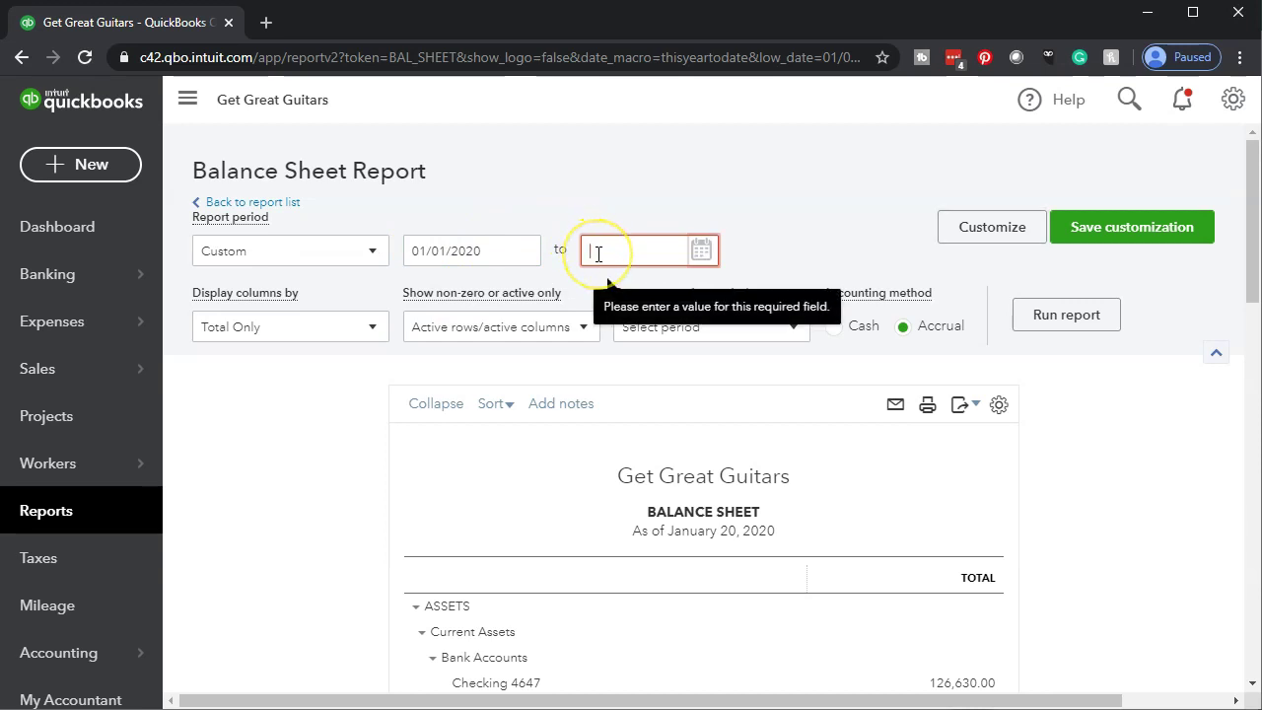
{"action": "type", "text": "03/31/2020"}
{"action": "key", "text": "Tab"}
{"action": "left_click", "coordinate": [1066, 323]}
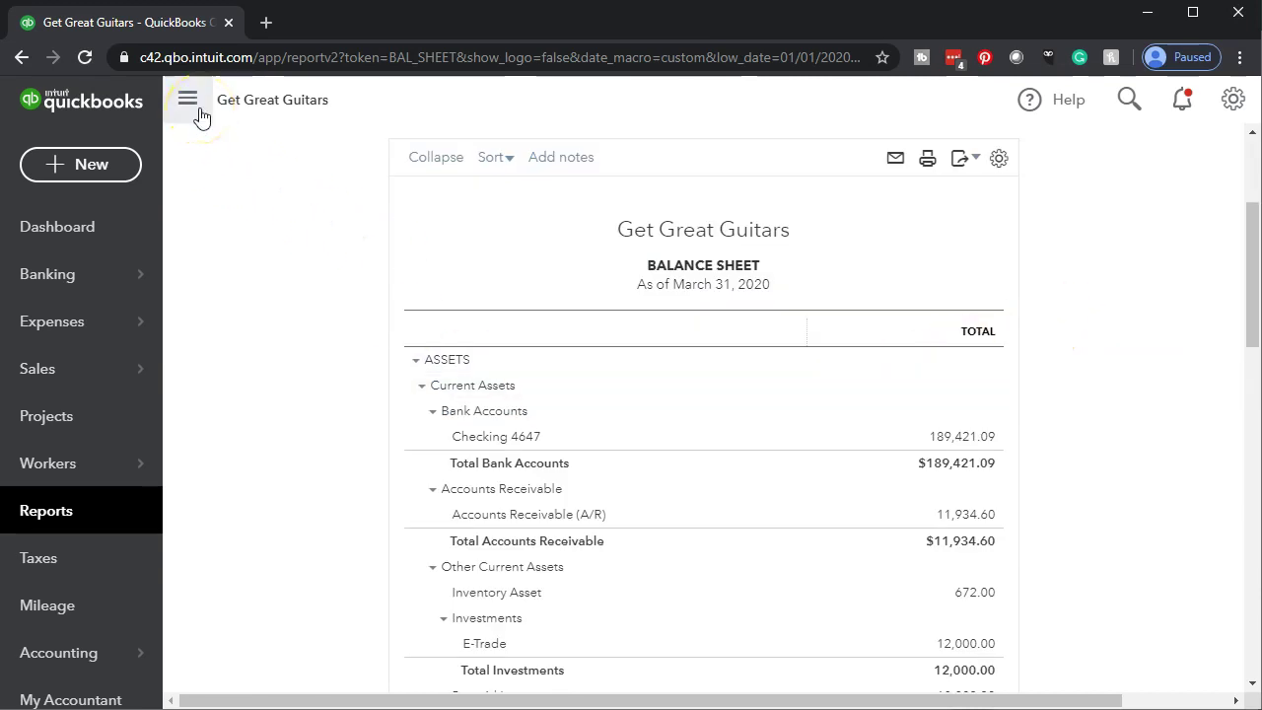
Duplicate the balance sheet's browser tab and enlarge the report with the navigation menu collapsed
{"action": "right_click", "coordinate": [192, 30]}
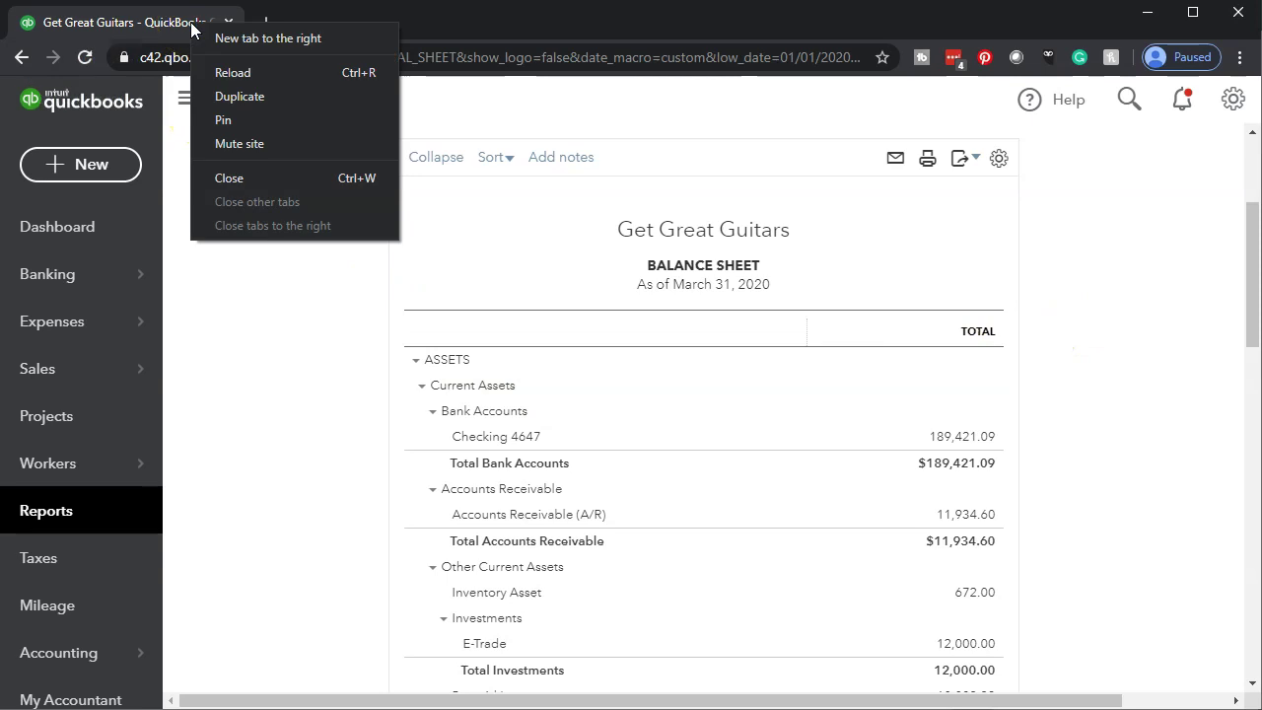
{"action": "left_click", "coordinate": [216, 98]}
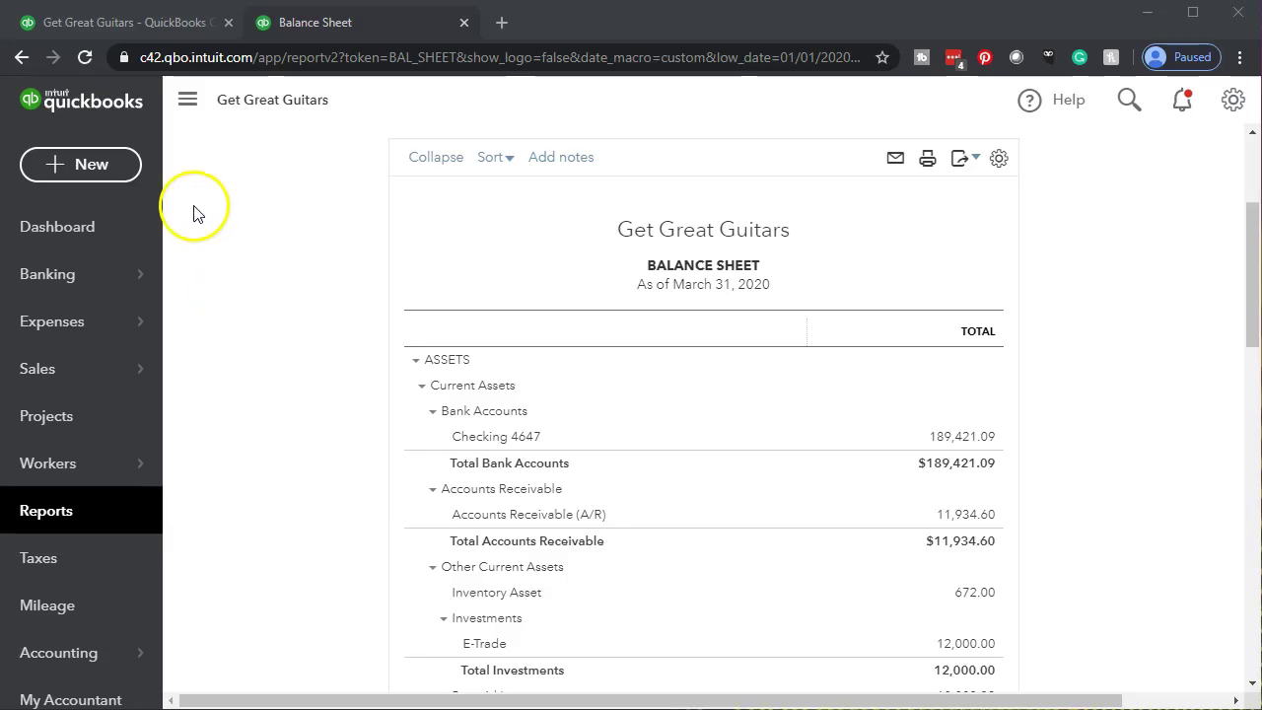
{"action": "left_click", "coordinate": [188, 100]}
{"action": "key", "text": "ctrl+plus"}
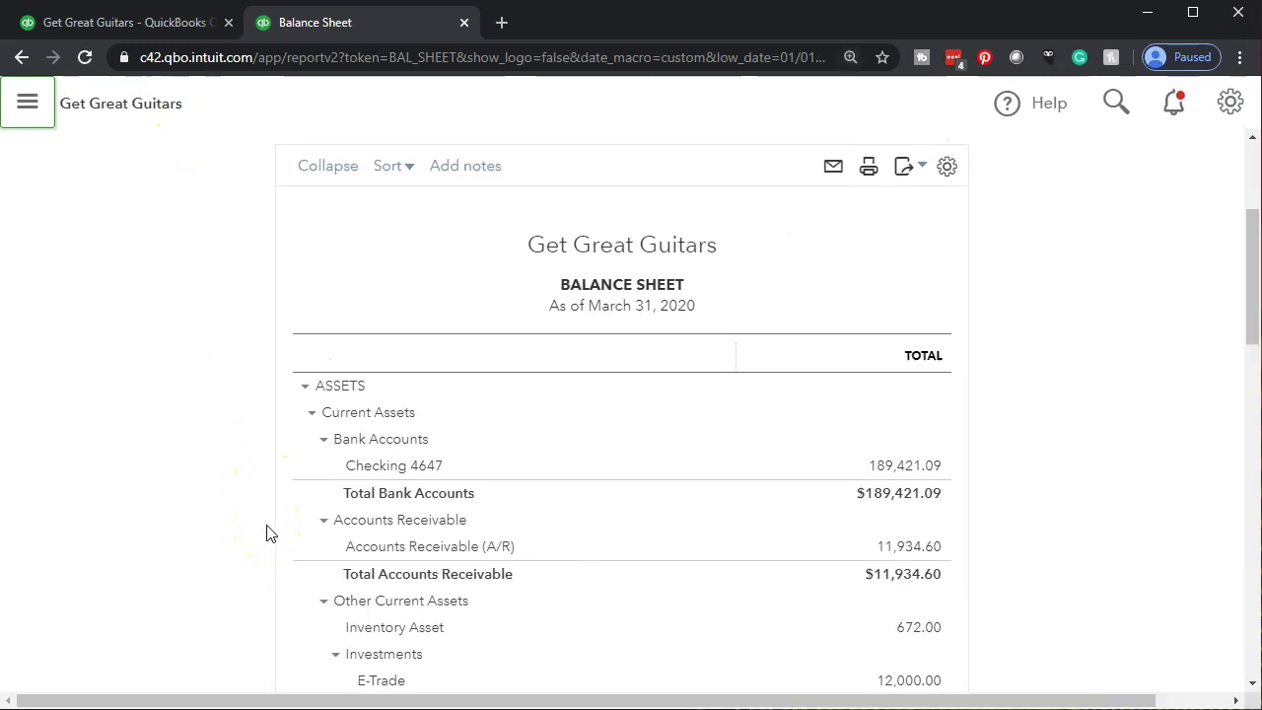
{"action": "key", "text": "ctrl+plus"}
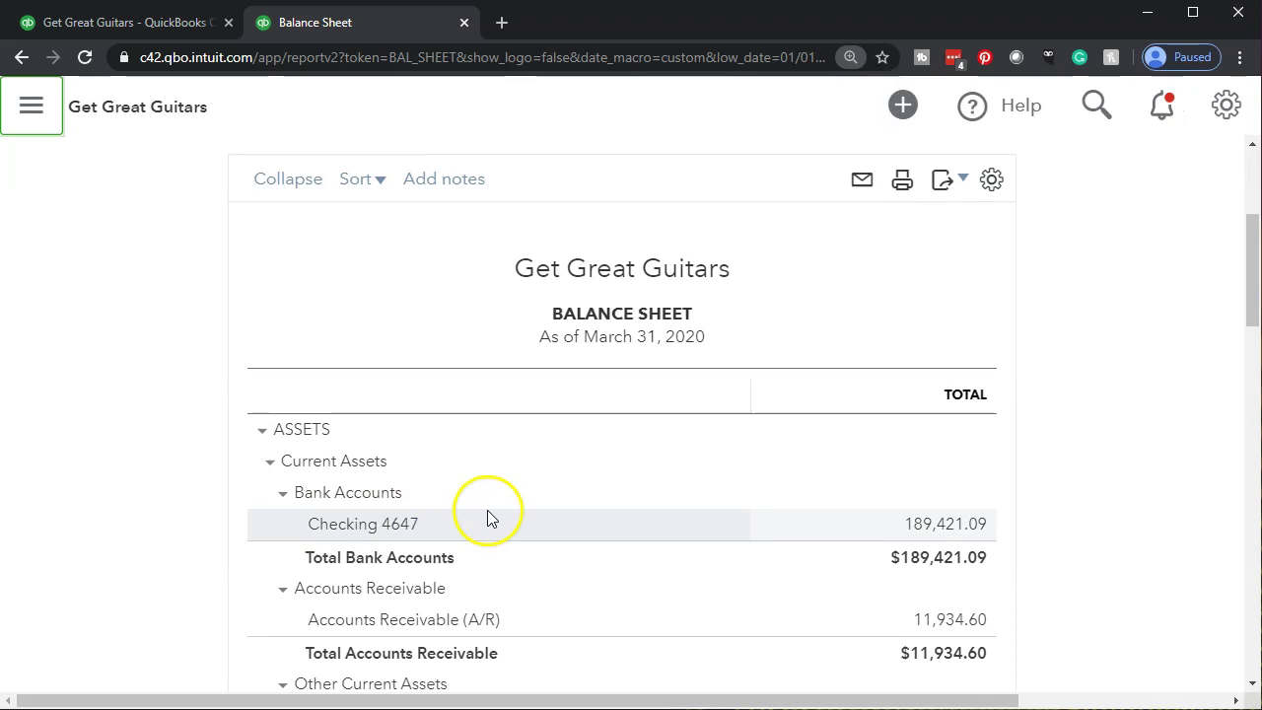
Compare the checking balance on the balance sheet with the March 31 balance on the bank statement in Excel, and return to the report
{"action": "scroll", "coordinate": [487, 513], "scroll_direction": "down", "scroll_amount": 1}
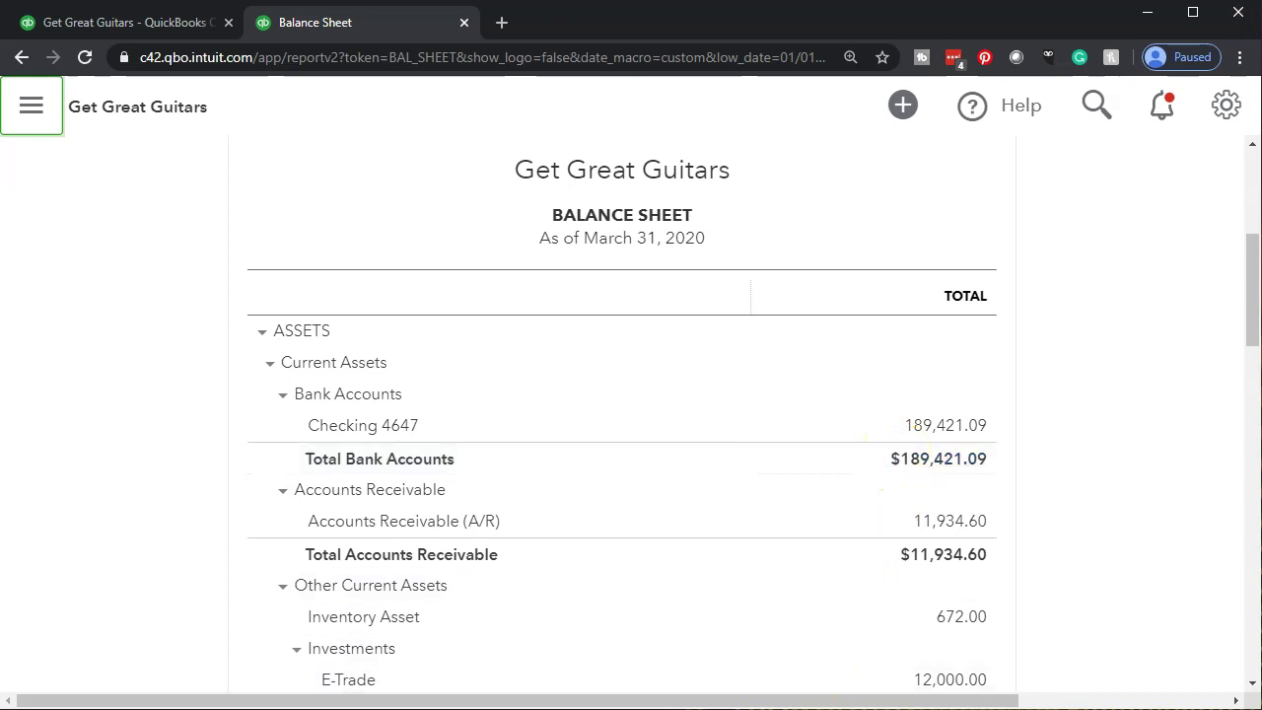
{"action": "key", "text": "alt+Tab"}
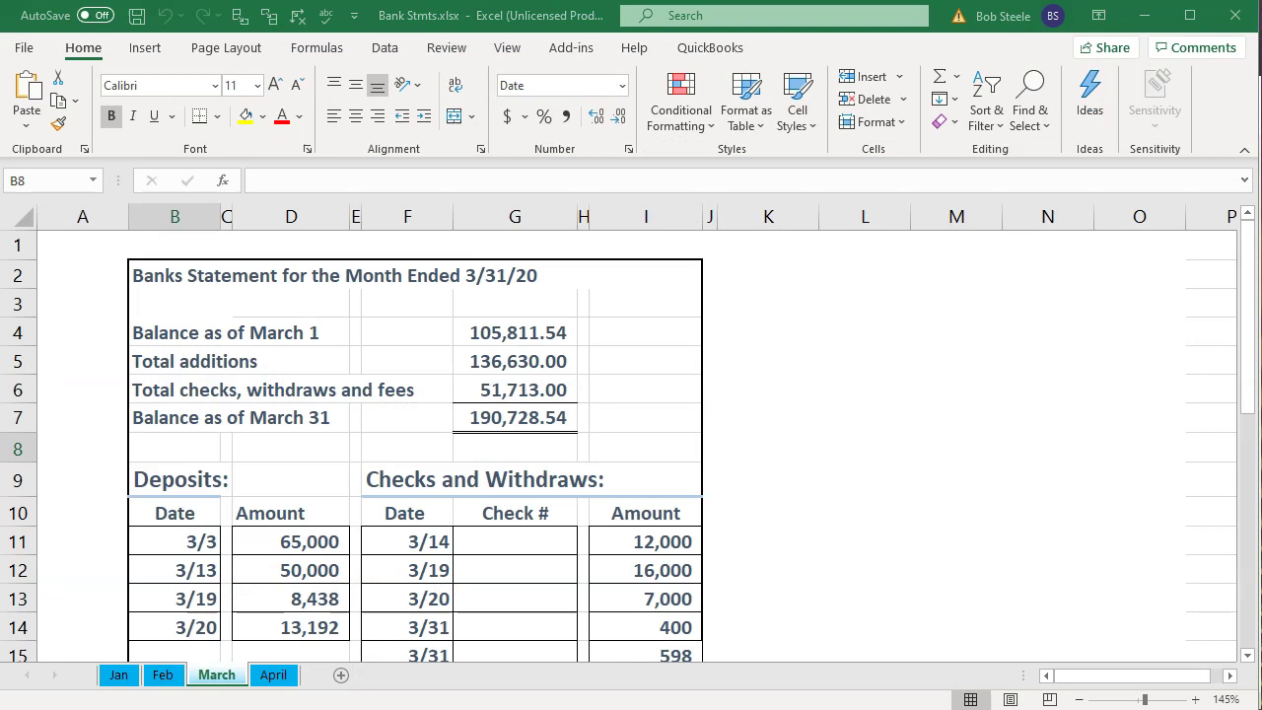
{"action": "left_click", "coordinate": [523, 419]}
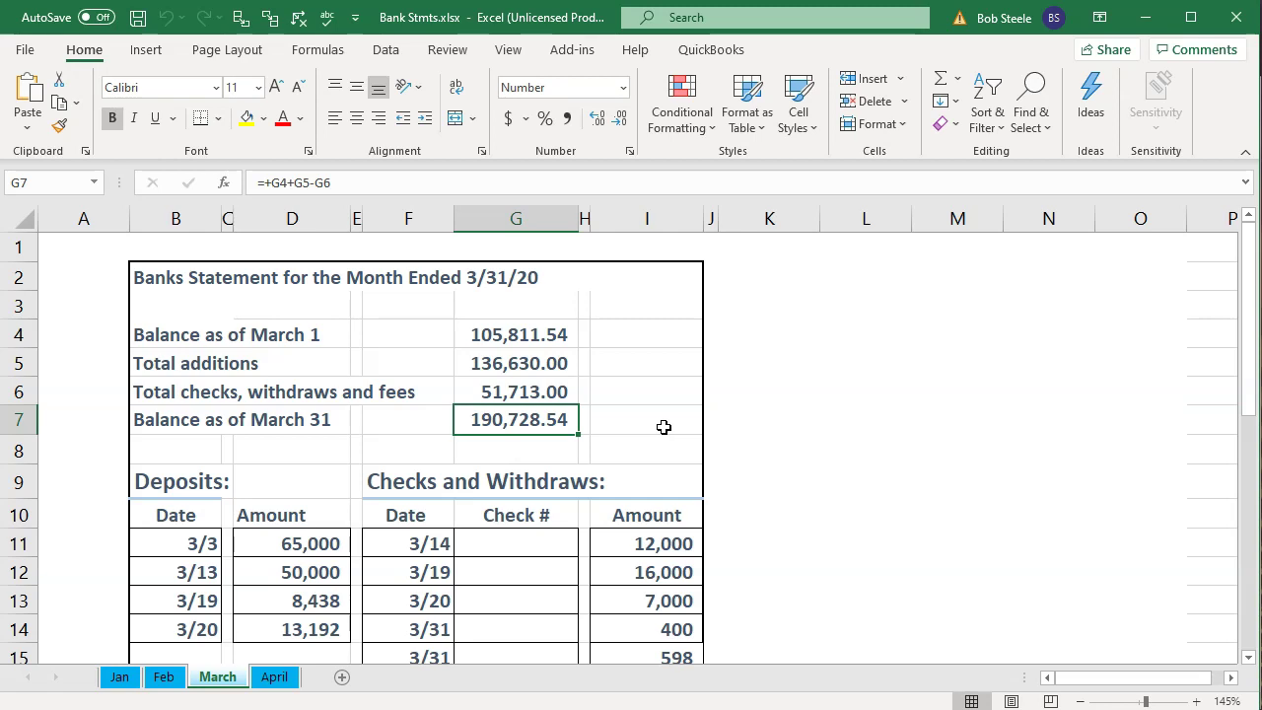
{"action": "left_click", "coordinate": [148, 709]}
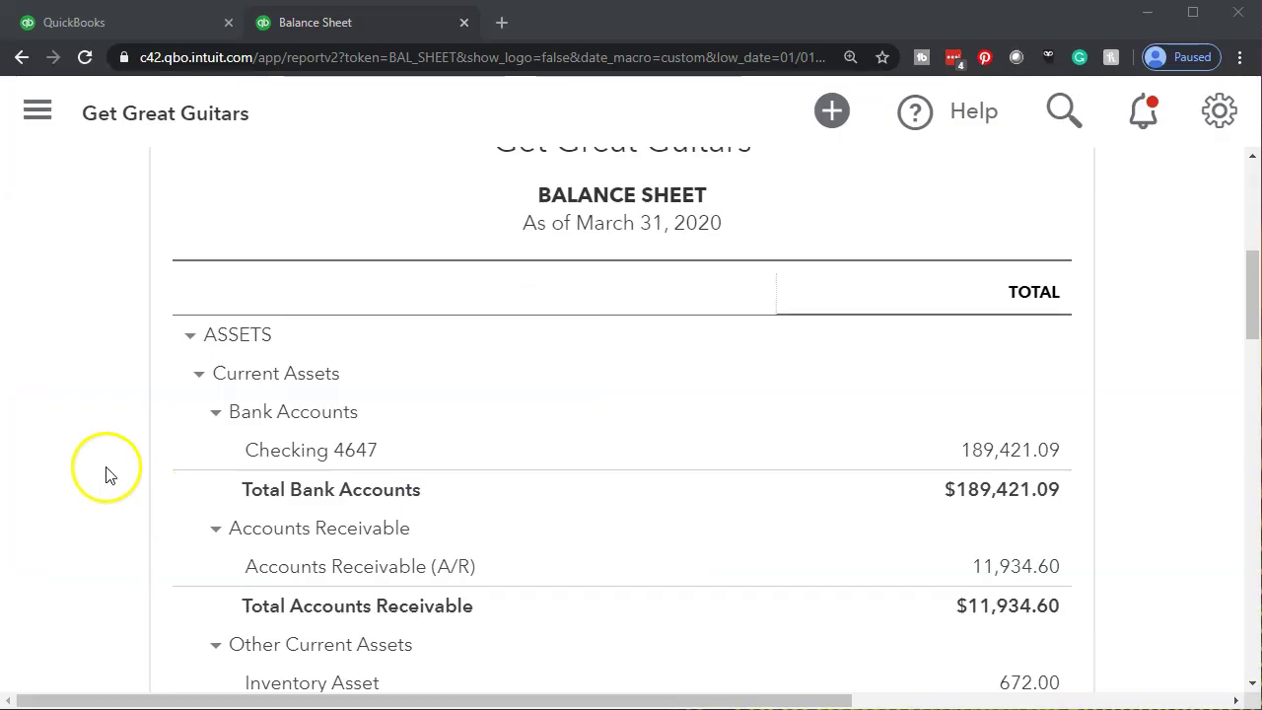
Return to the original QuickBooks Online browser tab and open the Reconcile page in Accounting
{"action": "left_click", "coordinate": [141, 23]}
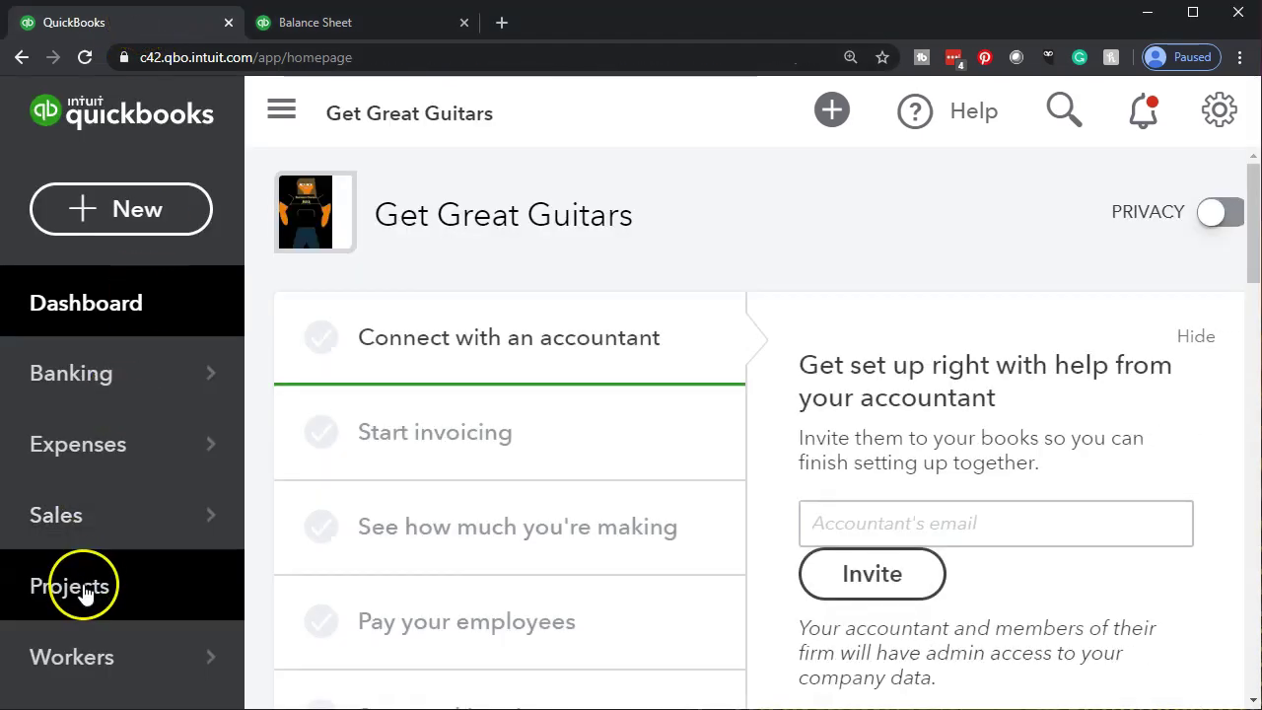
{"action": "key", "text": "ctrl+minus"}
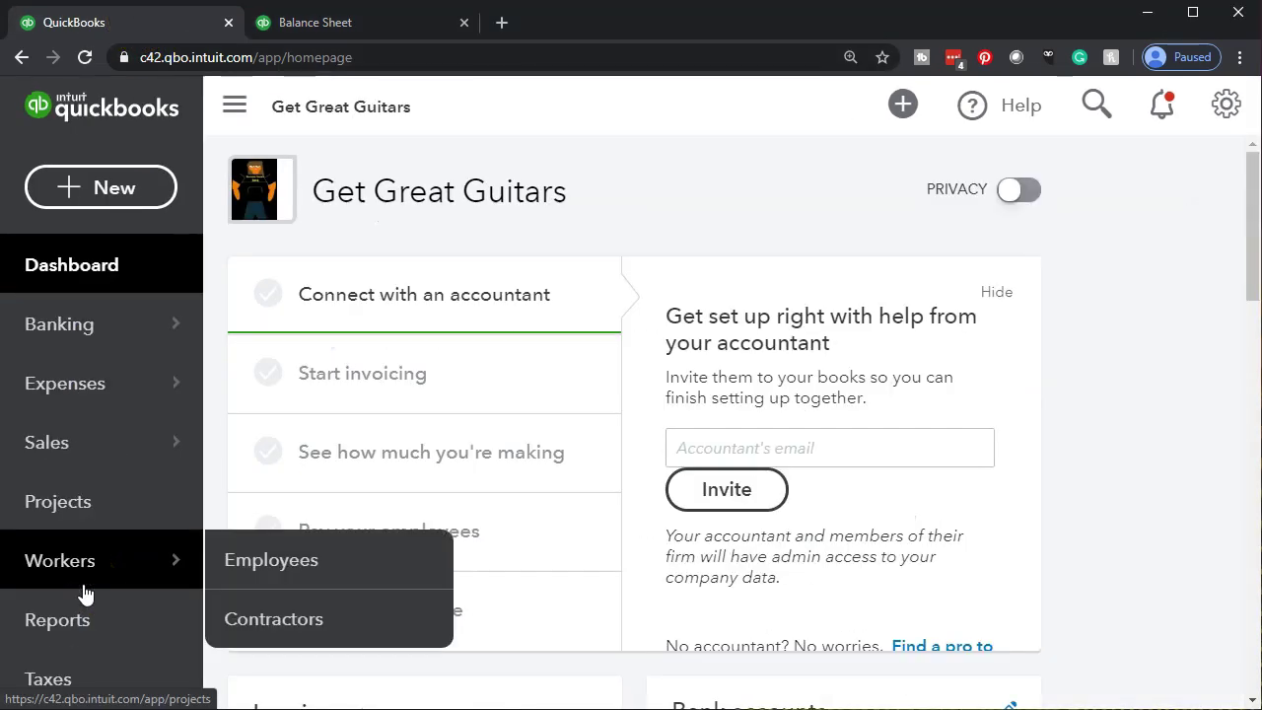
{"action": "key", "text": "ctrl+plus"}
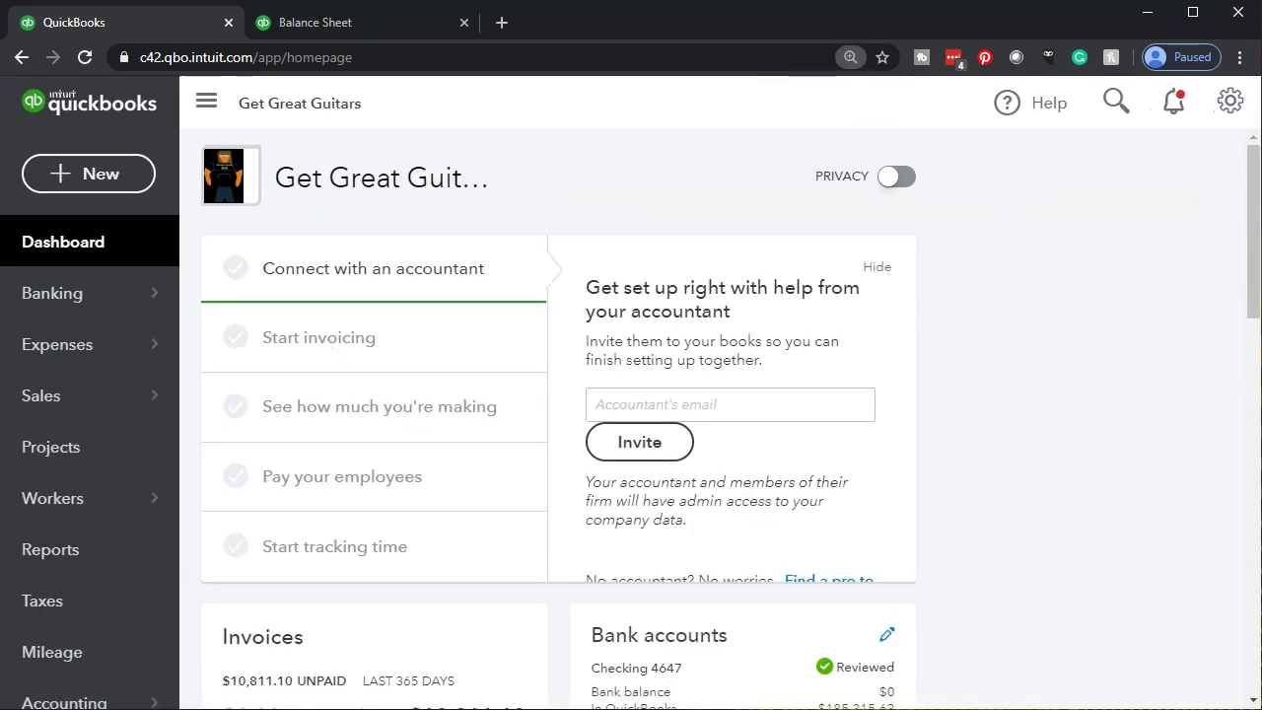
{"action": "scroll", "coordinate": [105, 572], "scroll_direction": "down", "scroll_amount": 2}
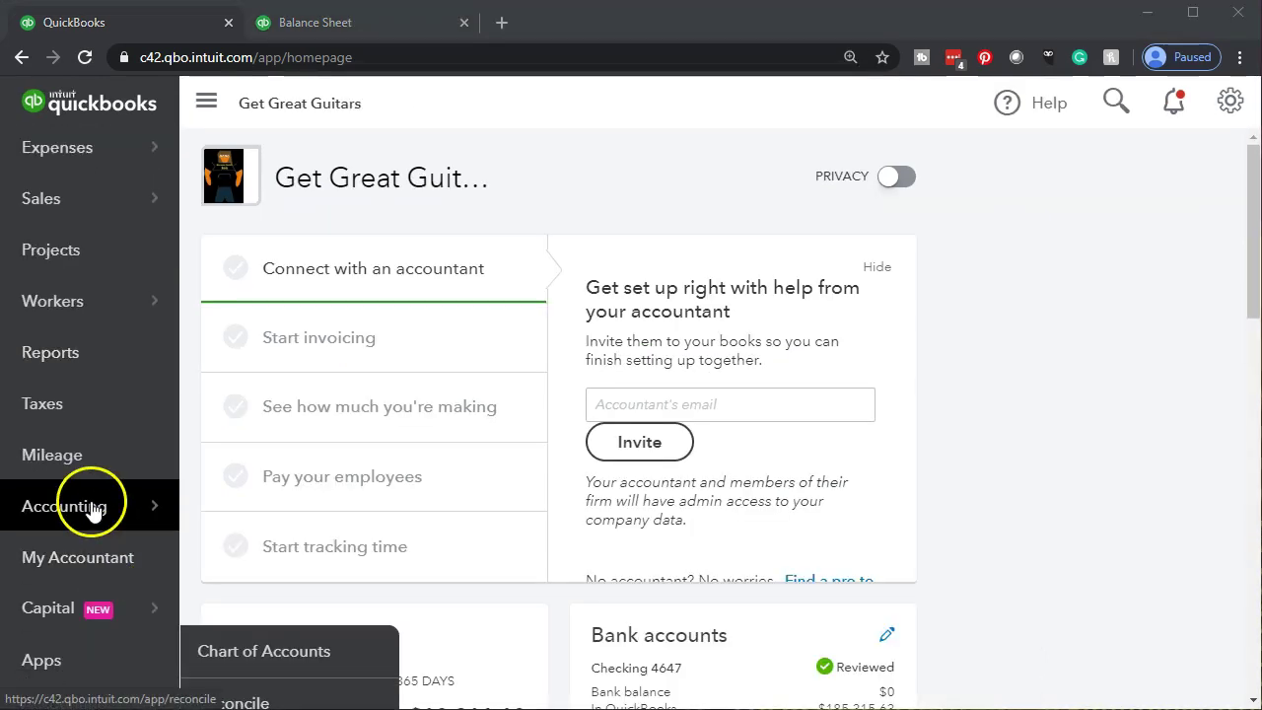
{"action": "left_click", "coordinate": [93, 508]}
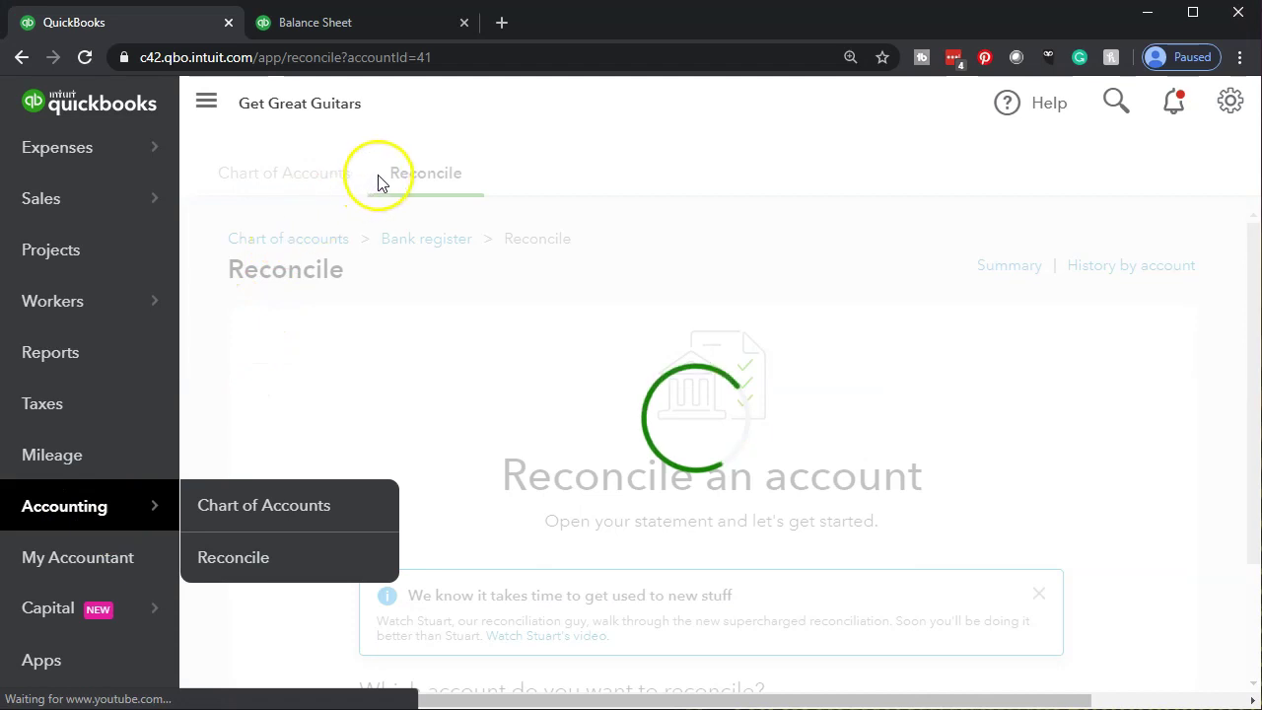
{"action": "left_click", "coordinate": [446, 182]}
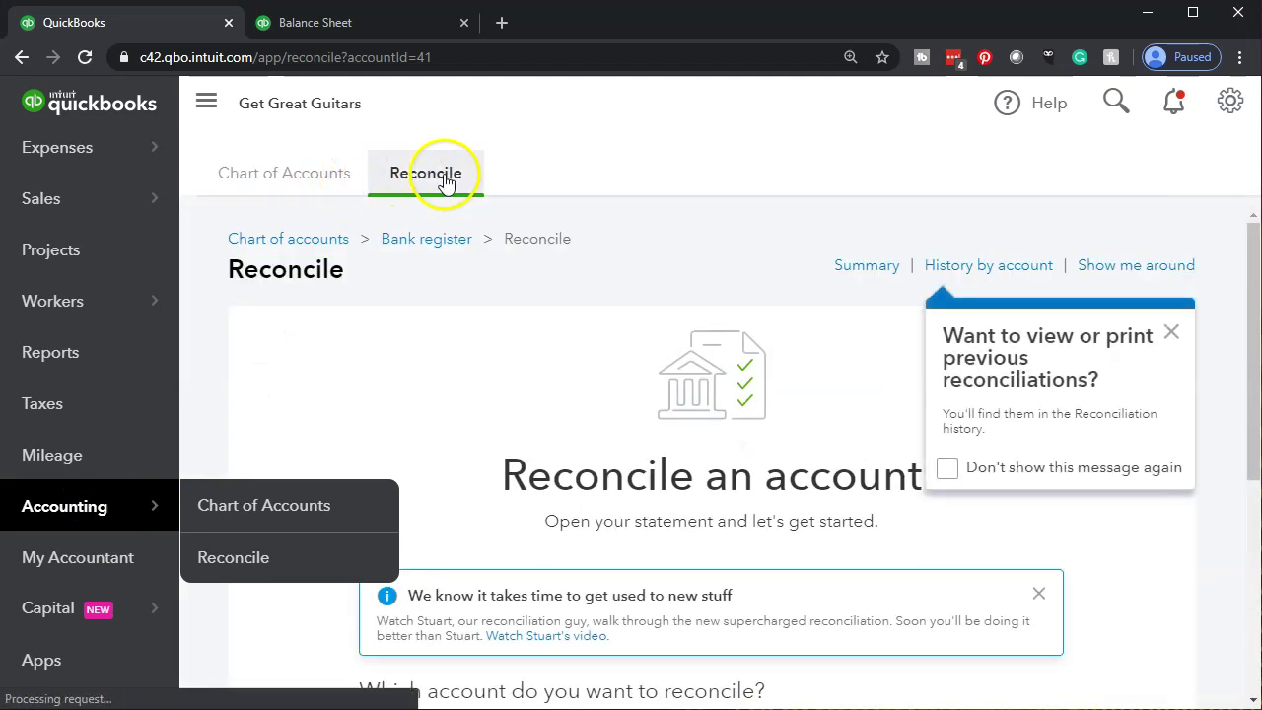
Review the accounts available for reconciliation and the statement fields, keeping the checking account selected
{"action": "scroll", "coordinate": [338, 359], "scroll_direction": "down", "scroll_amount": 1}
{"action": "scroll", "coordinate": [339, 359], "scroll_direction": "down", "scroll_amount": 3}
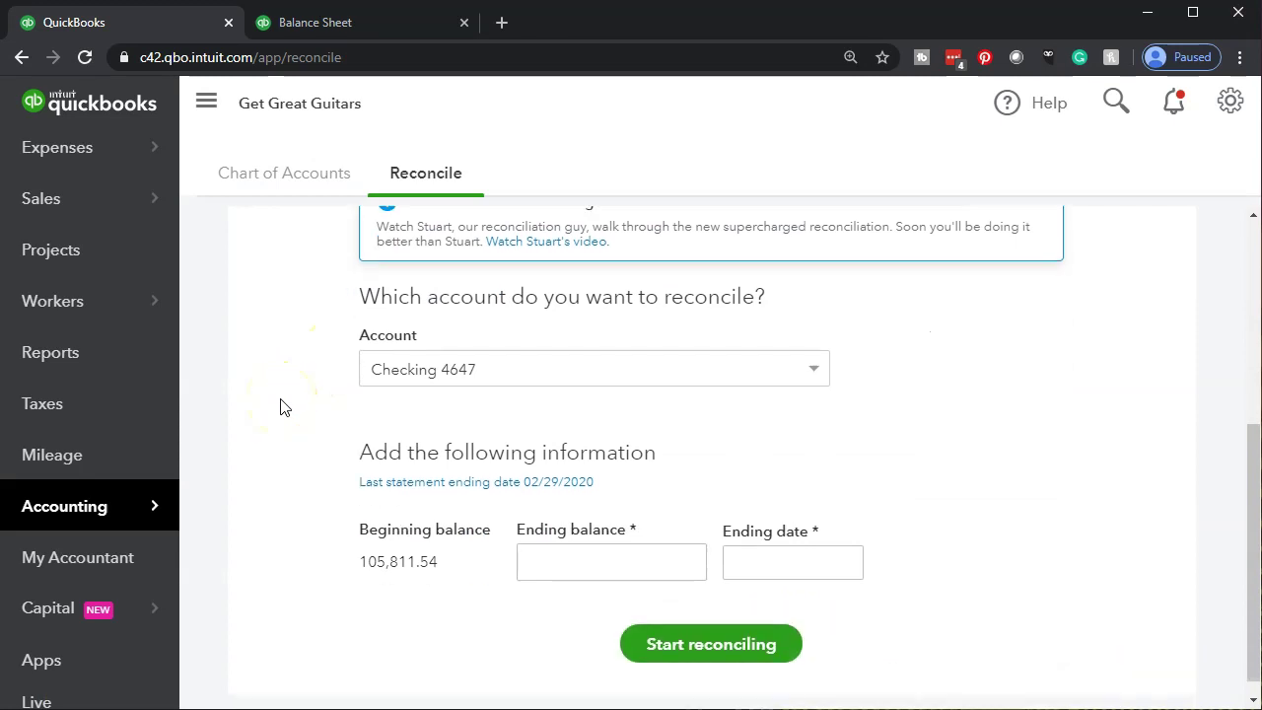
{"action": "left_click", "coordinate": [637, 380]}
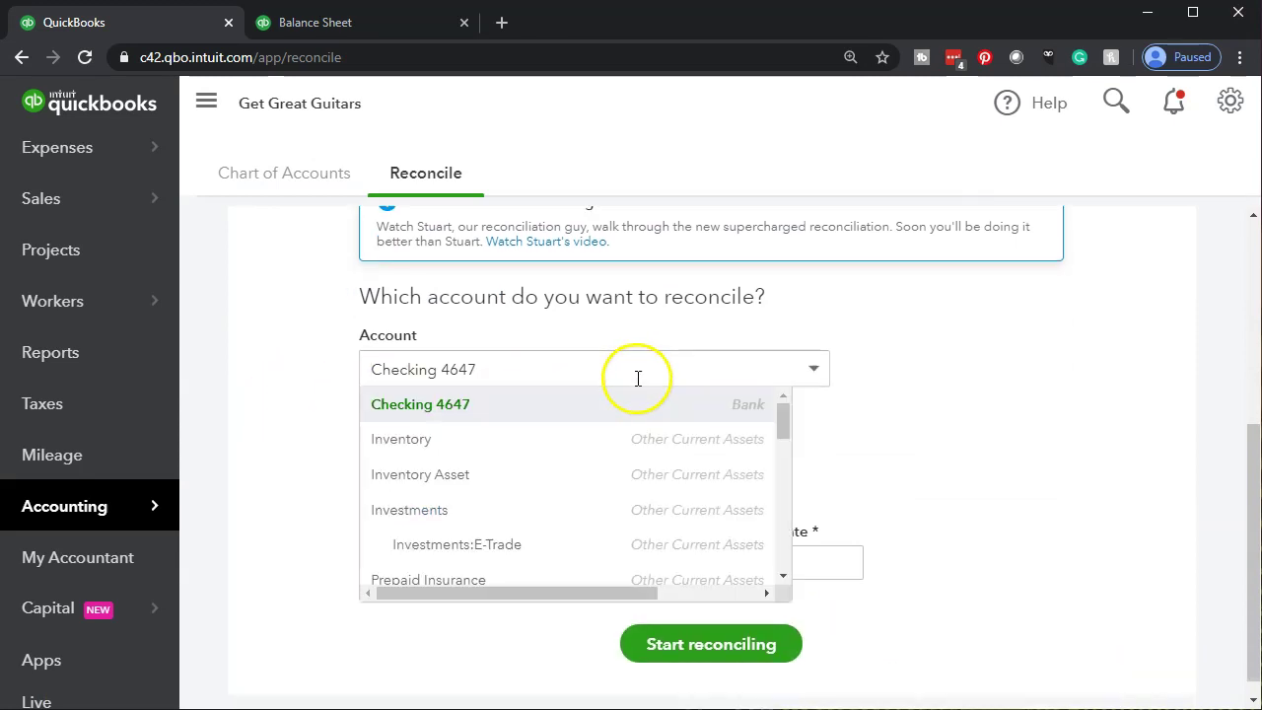
{"action": "left_click", "coordinate": [249, 455]}
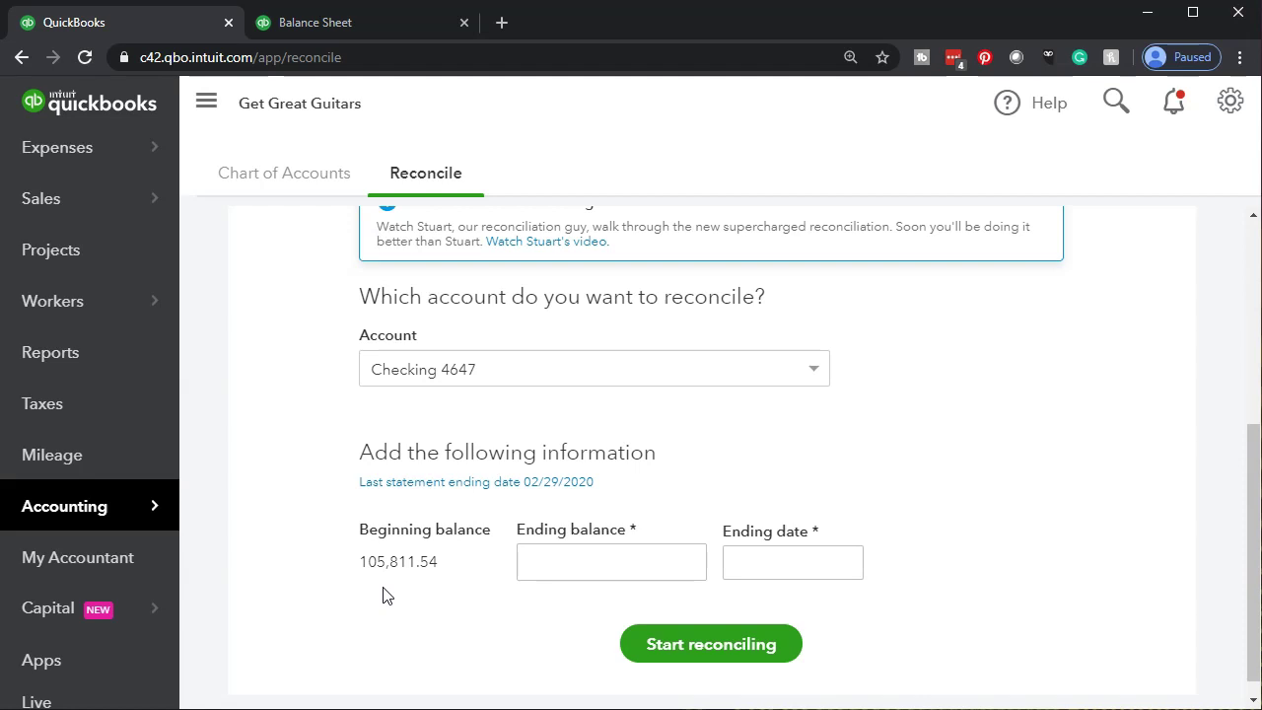
View the new account form from the chart of accounts, close it without saving, and return to the checking account's reconciliation setup
{"action": "left_click", "coordinate": [306, 181]}
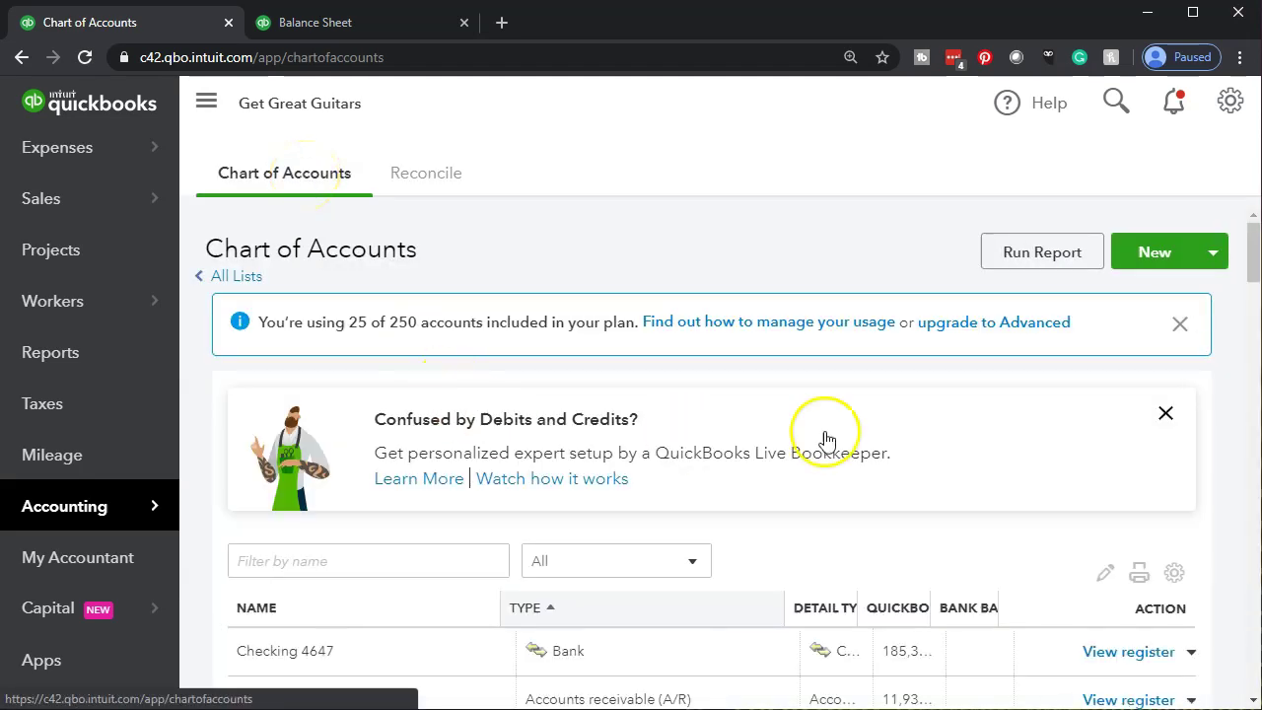
{"action": "left_click", "coordinate": [1163, 252]}
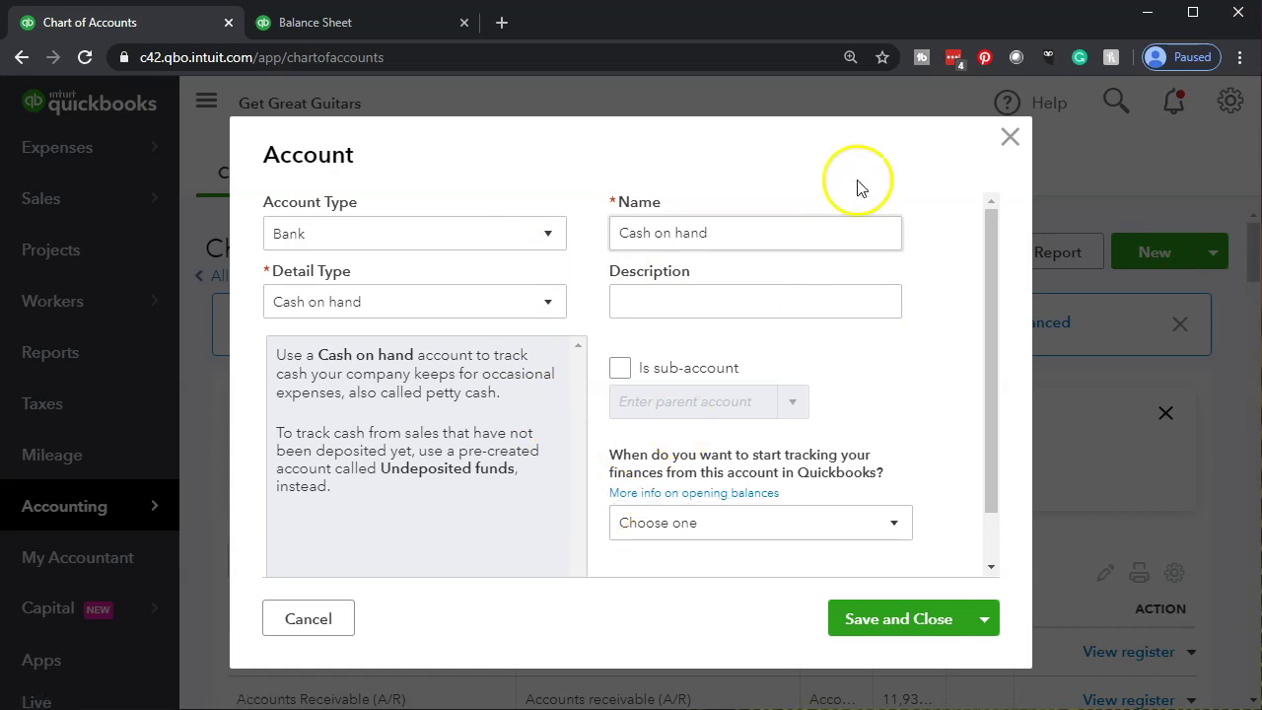
{"action": "left_click", "coordinate": [1008, 143]}
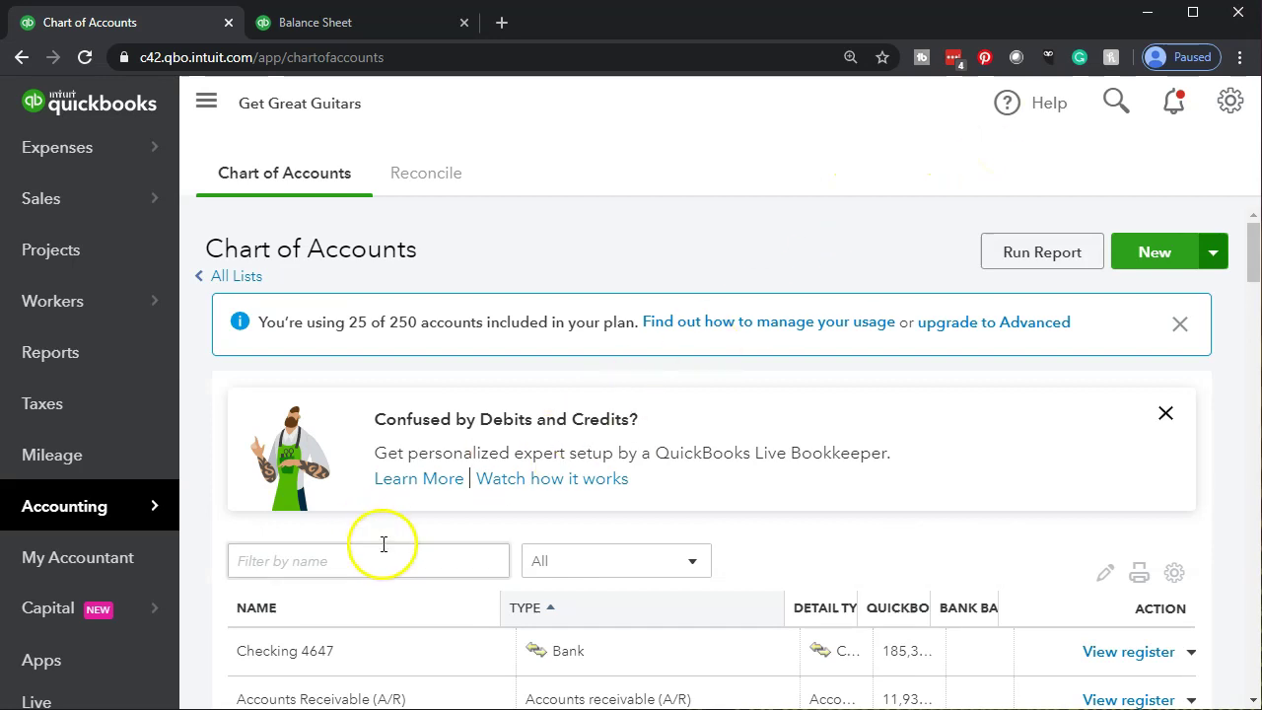
{"action": "left_click", "coordinate": [76, 516]}
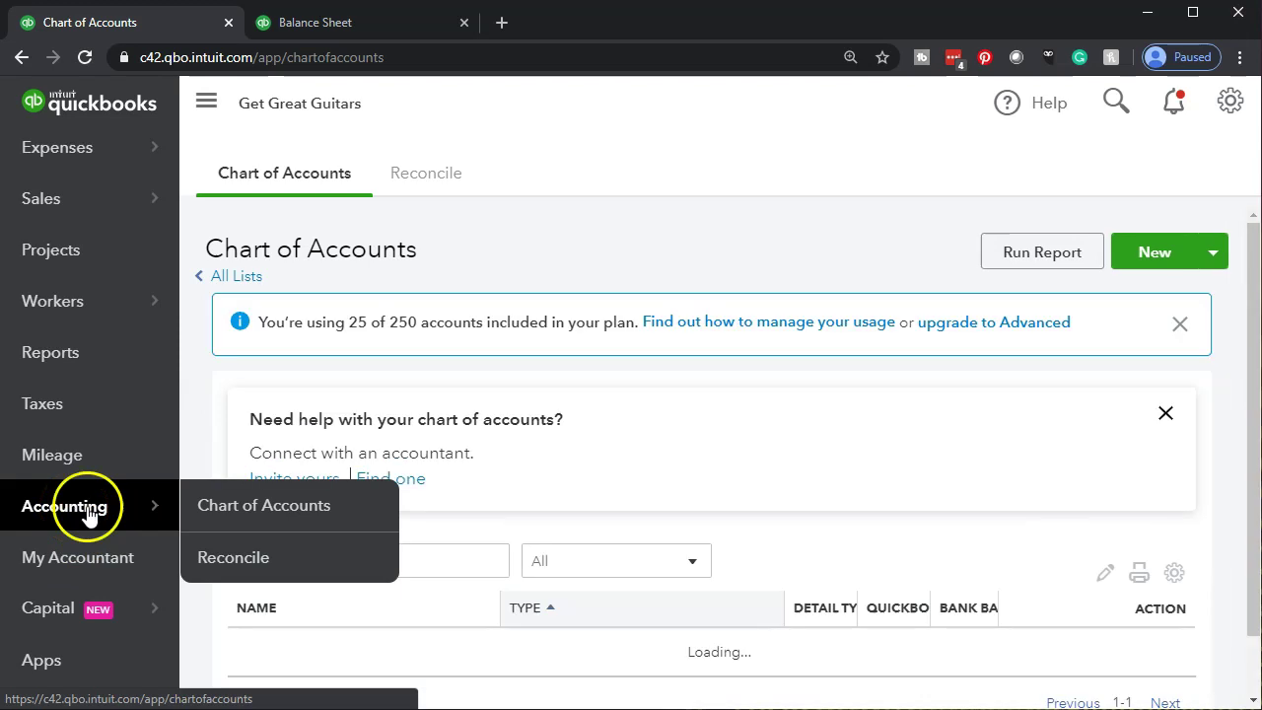
{"action": "scroll", "coordinate": [540, 414], "scroll_direction": "down", "scroll_amount": 3}
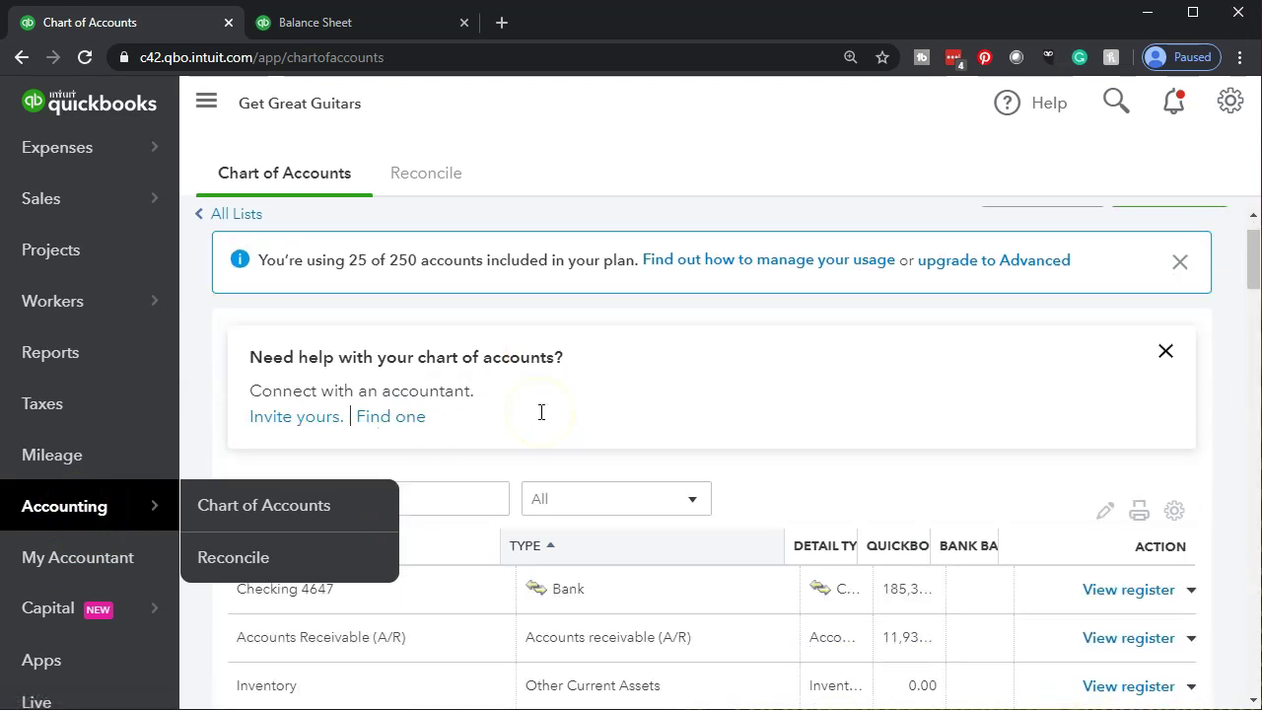
{"action": "left_click", "coordinate": [437, 166]}
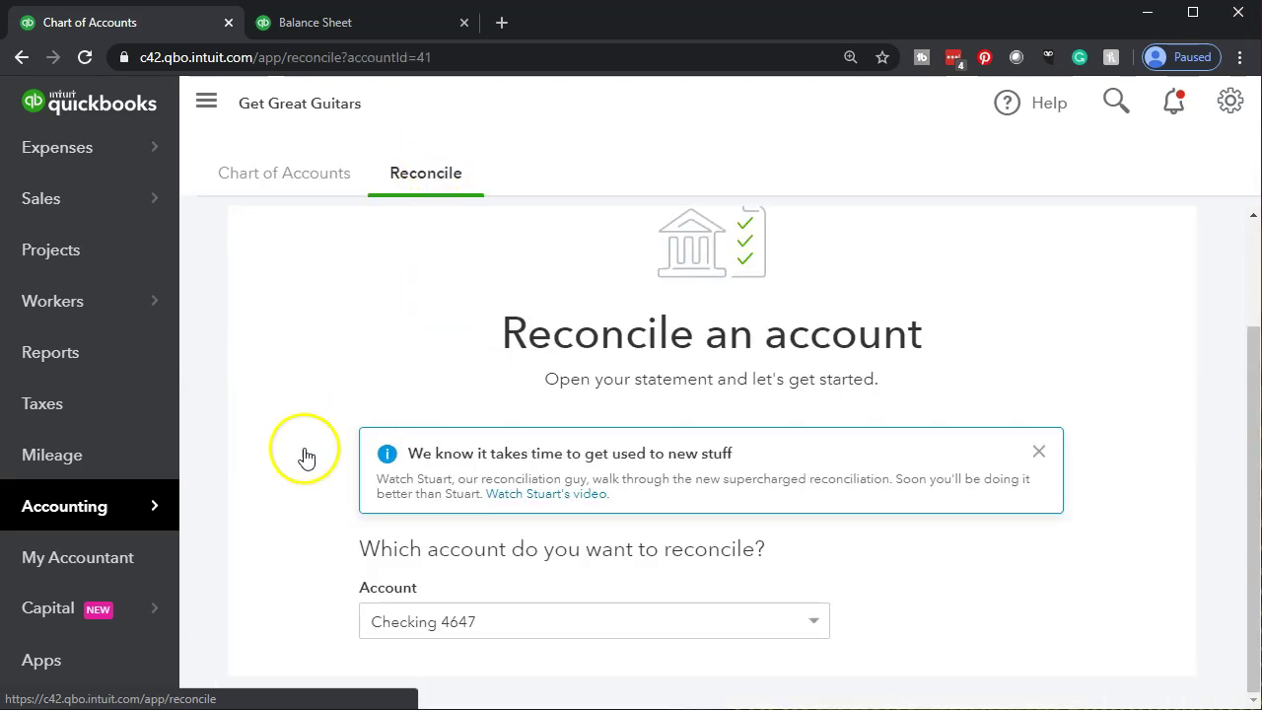
{"action": "scroll", "coordinate": [305, 452], "scroll_direction": "down", "scroll_amount": 2}
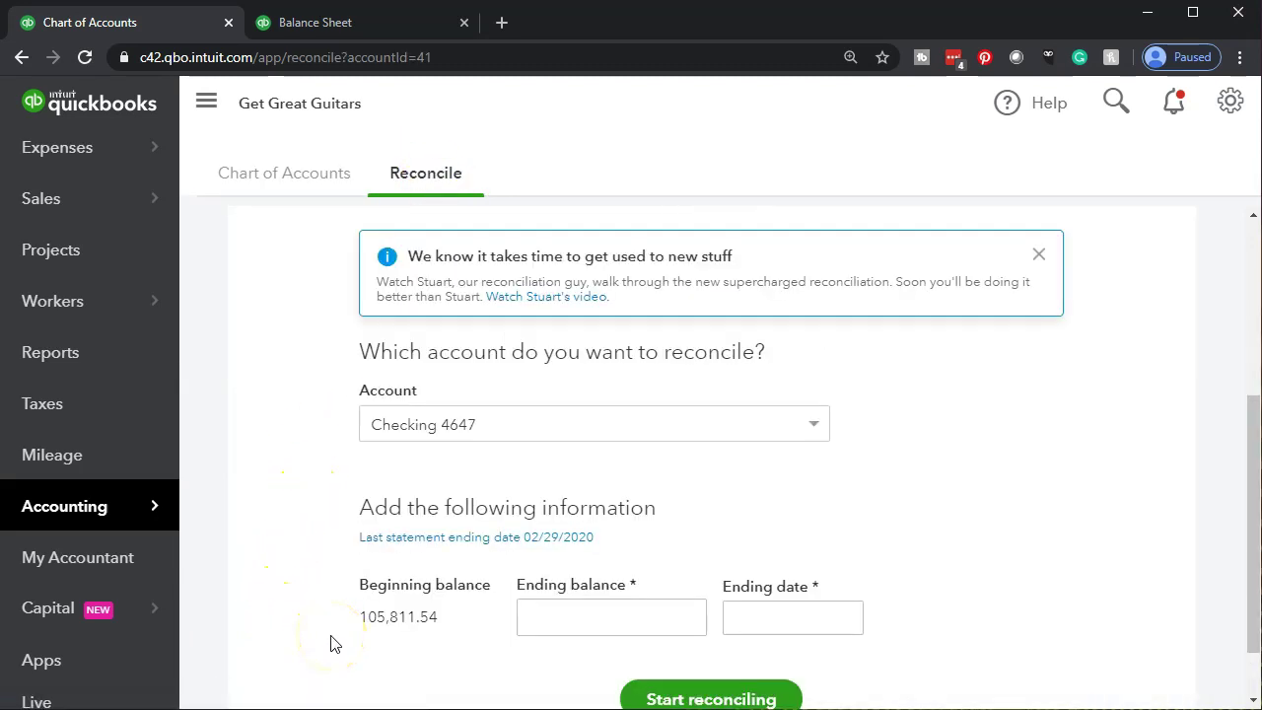
Enter the bank statement's ending balance of 190,728.54 with ending date 03/31/2020, and start reconciling the checking account
{"action": "left_click", "coordinate": [563, 629]}
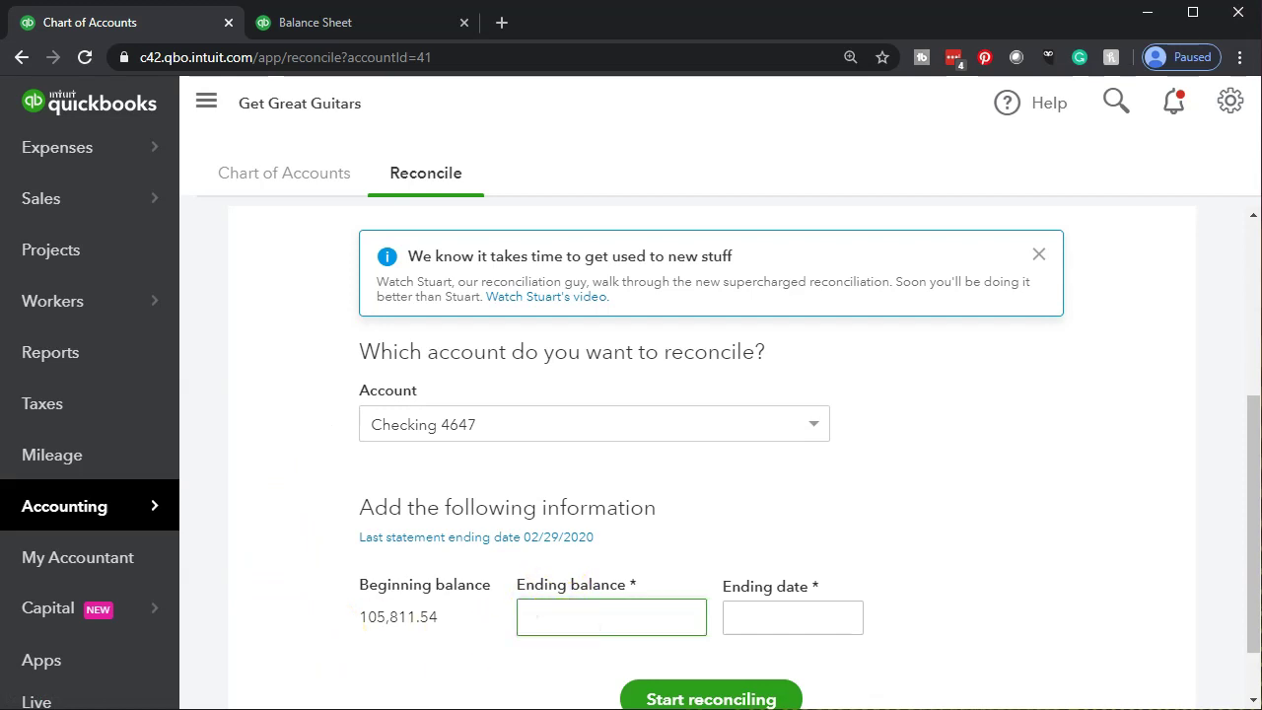
{"action": "key", "text": "alt+Tab"}
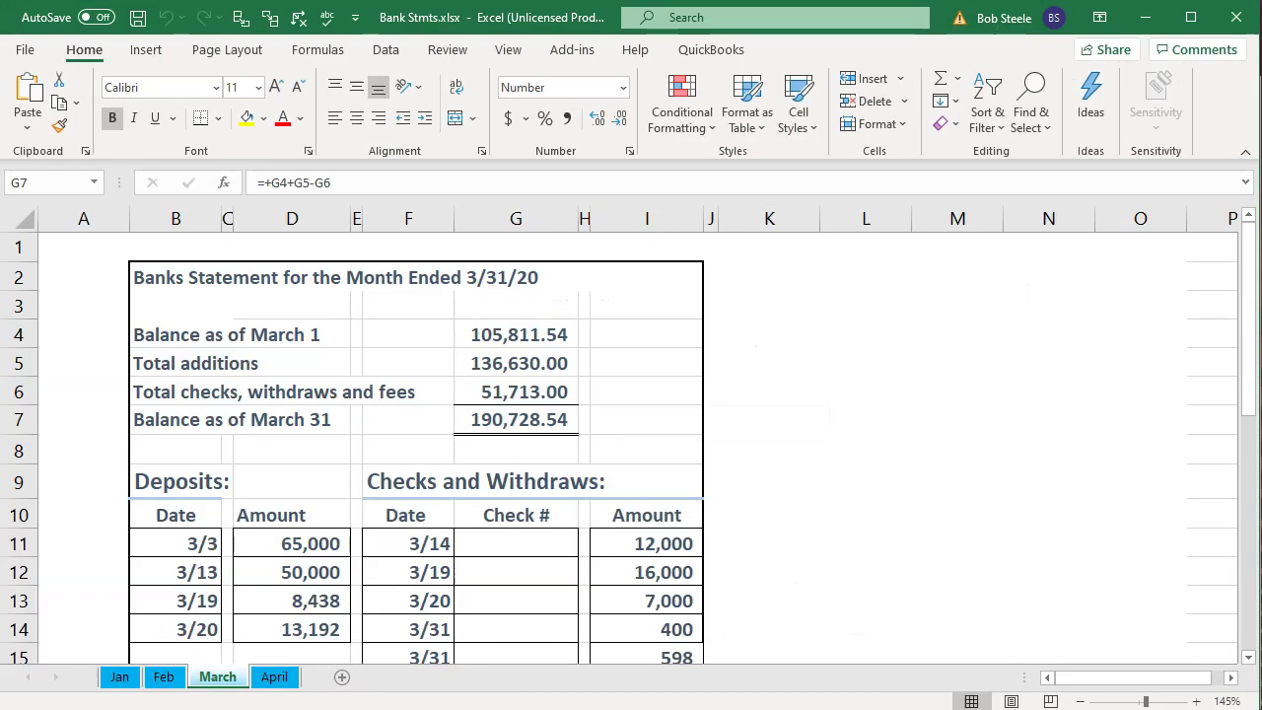
{"action": "key", "text": "alt+Tab"}
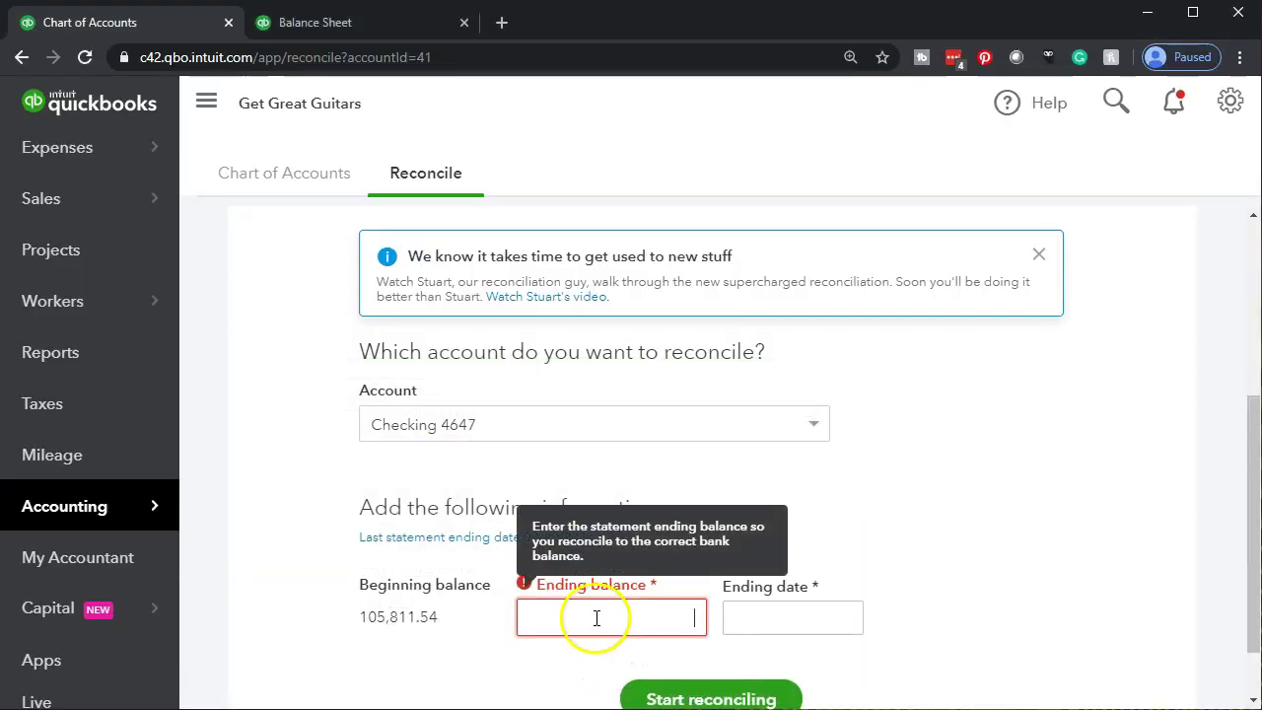
{"action": "type", "text": "190,728.54"}
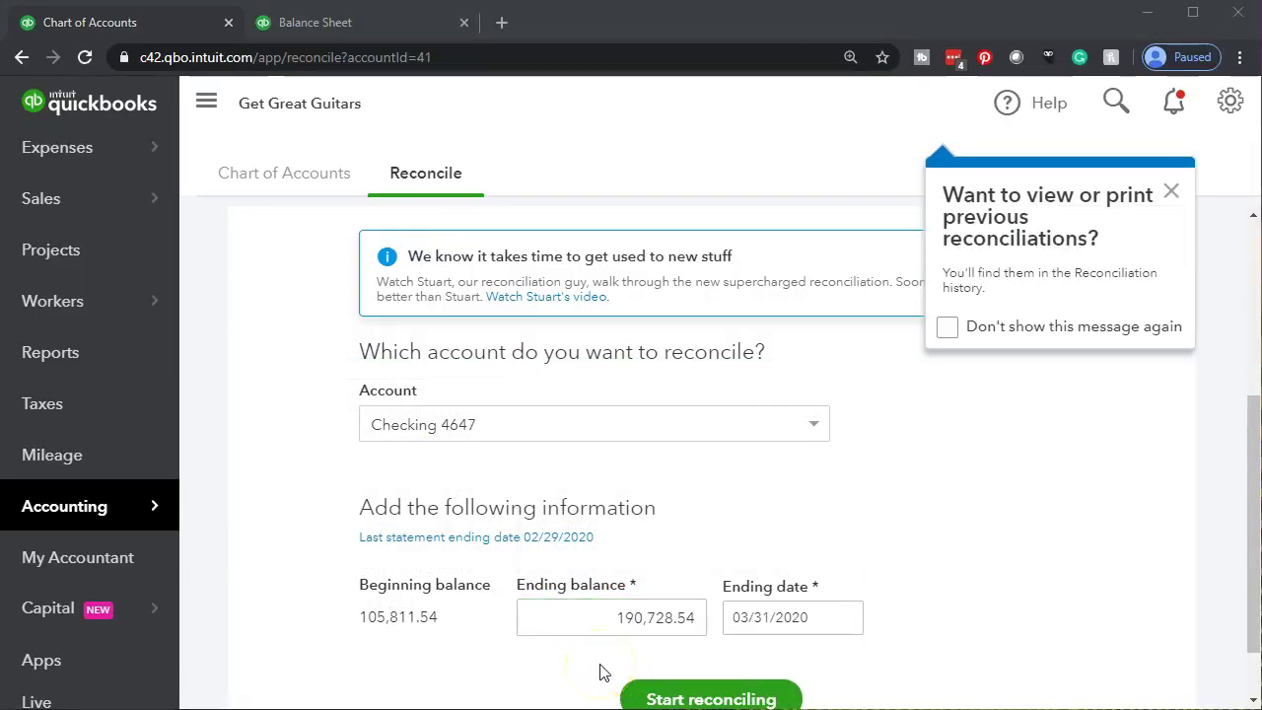
{"action": "key", "text": "alt+Tab"}
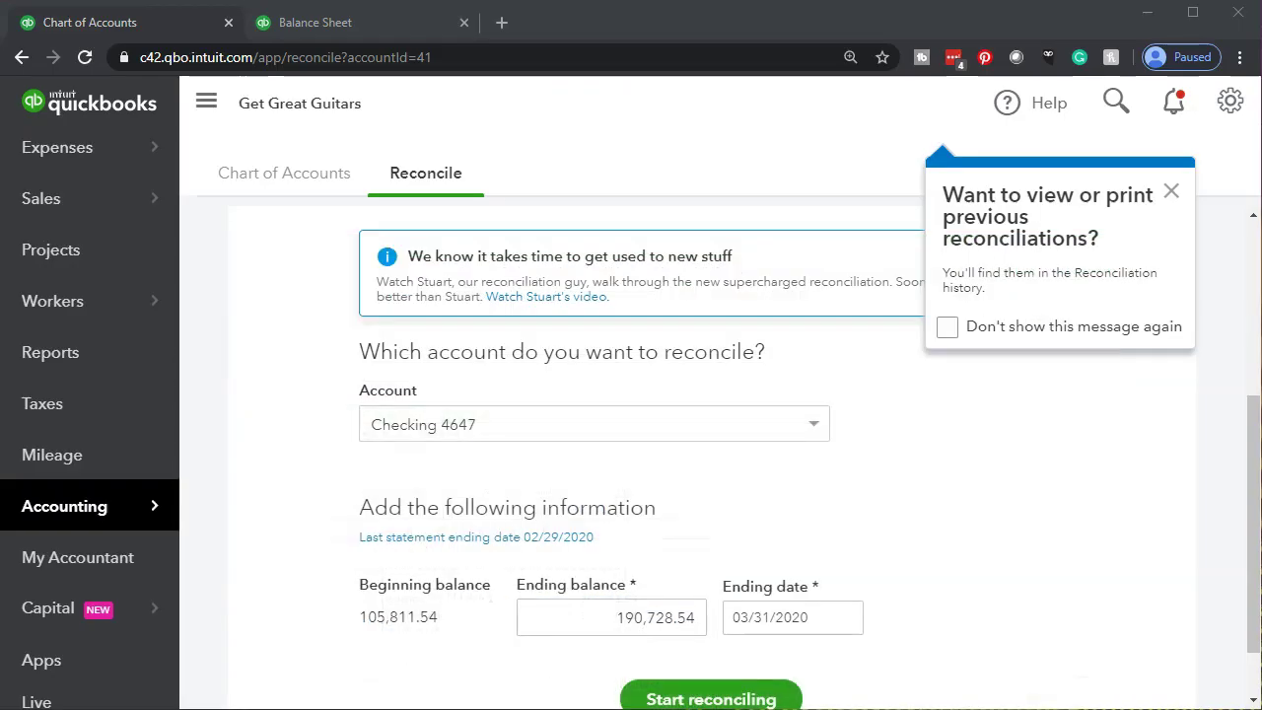
{"action": "left_click", "coordinate": [784, 646]}
{"action": "key", "text": "alt+Tab"}
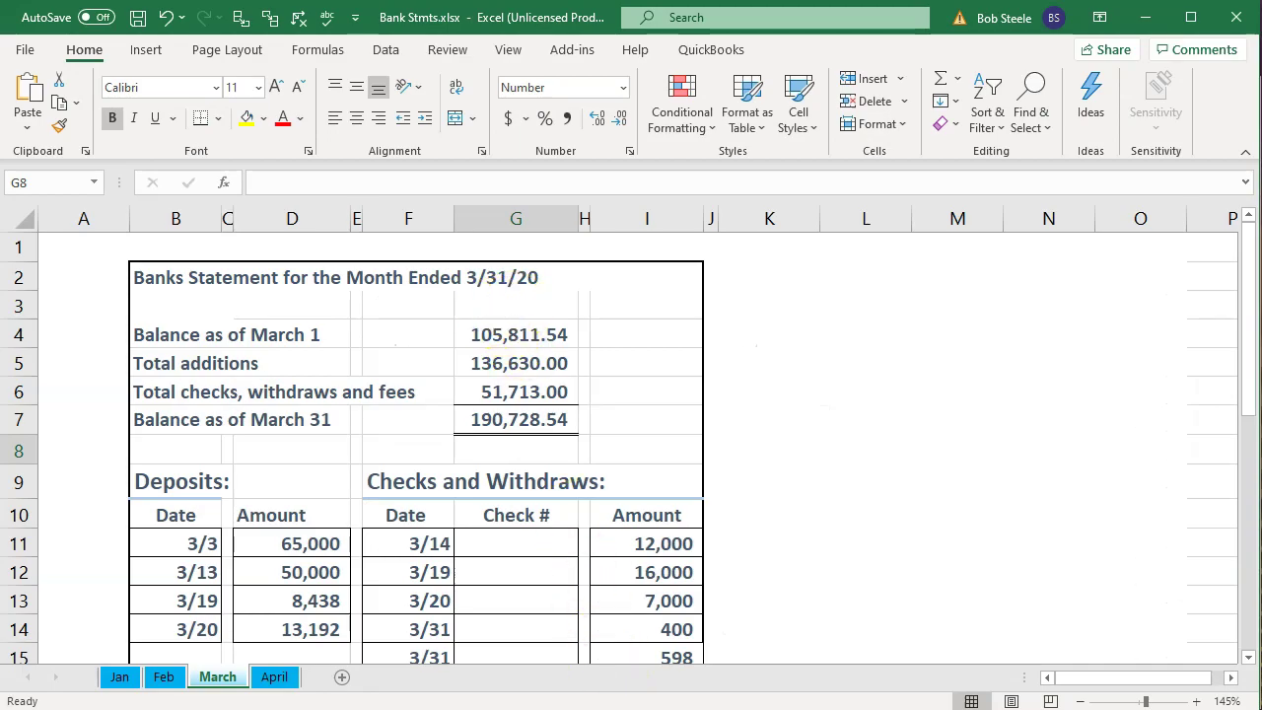
{"action": "key", "text": "alt+Tab"}
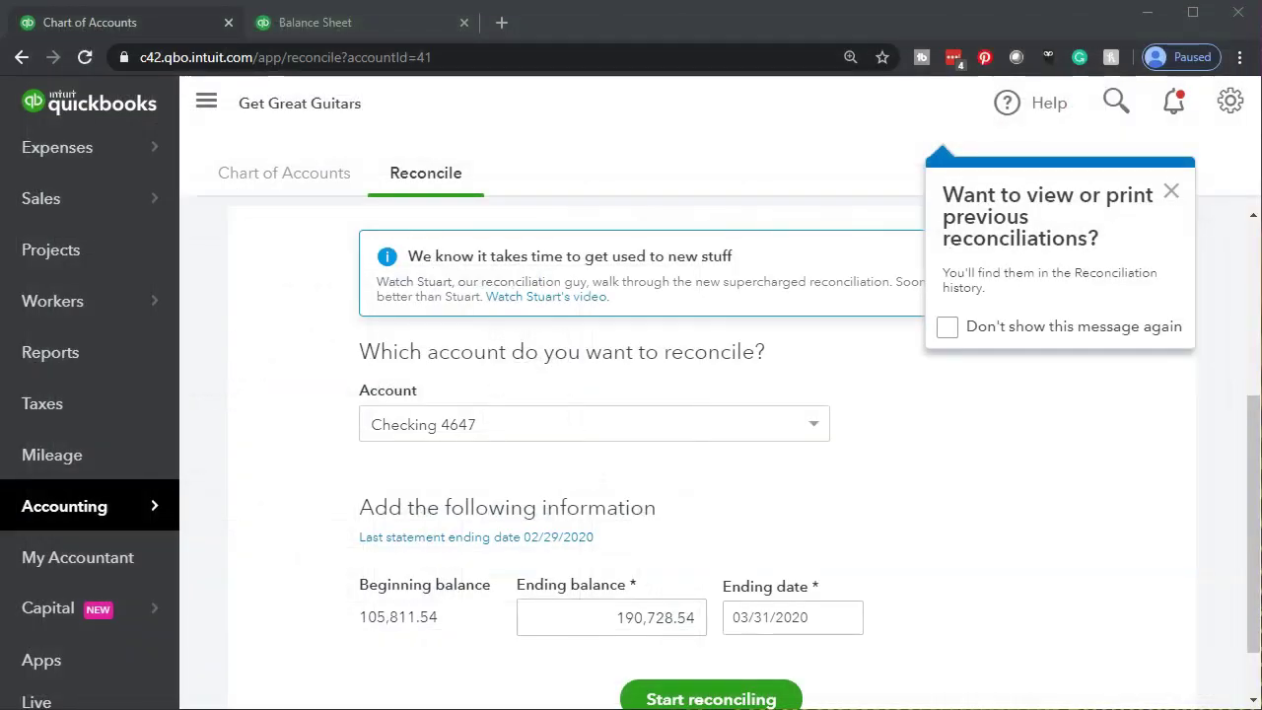
{"action": "left_click", "coordinate": [722, 700]}
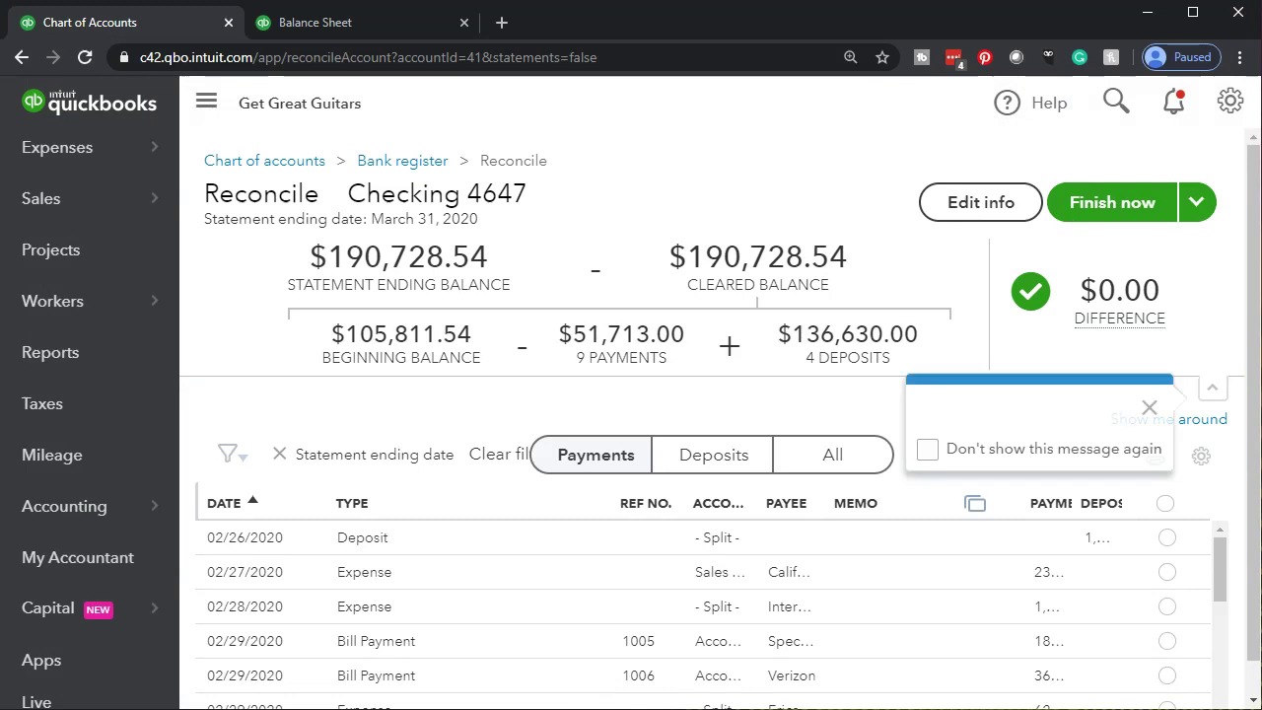
Collapse the navigation menu and dismiss the tip about hiding the statement info
{"action": "left_click", "coordinate": [206, 102]}
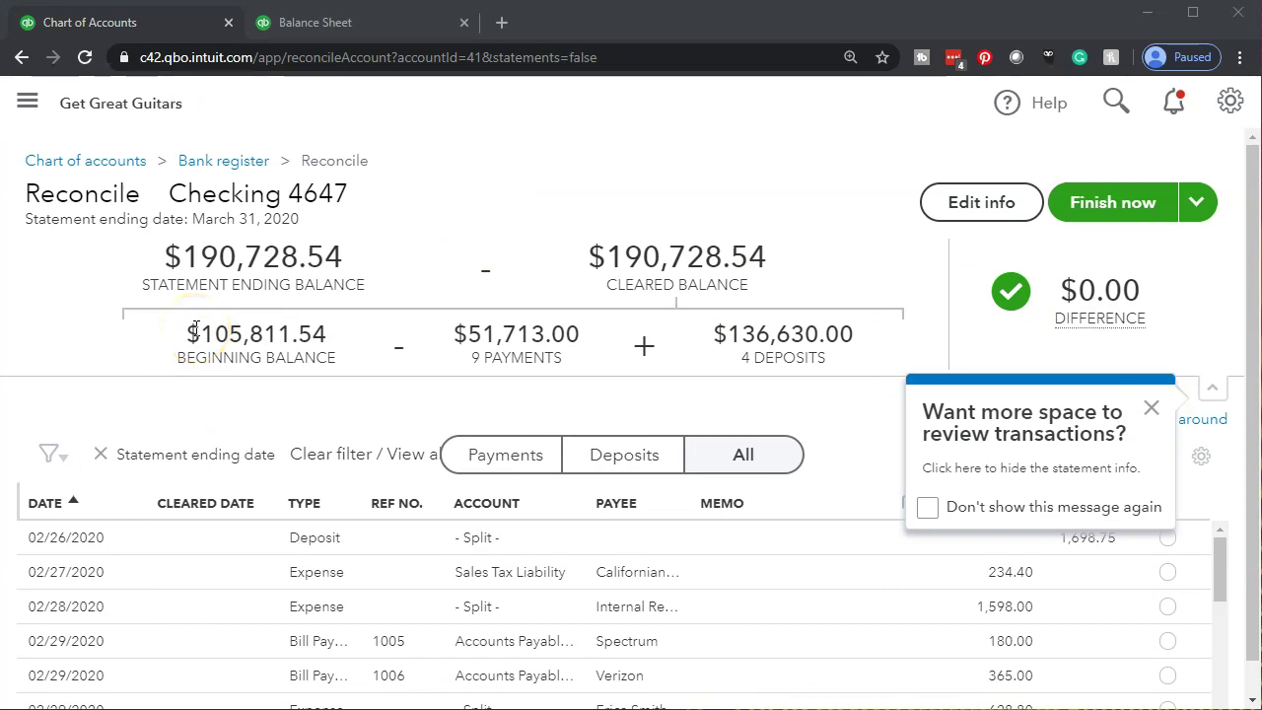
{"action": "left_click", "coordinate": [1151, 407]}
{"action": "left_click", "coordinate": [1069, 477]}
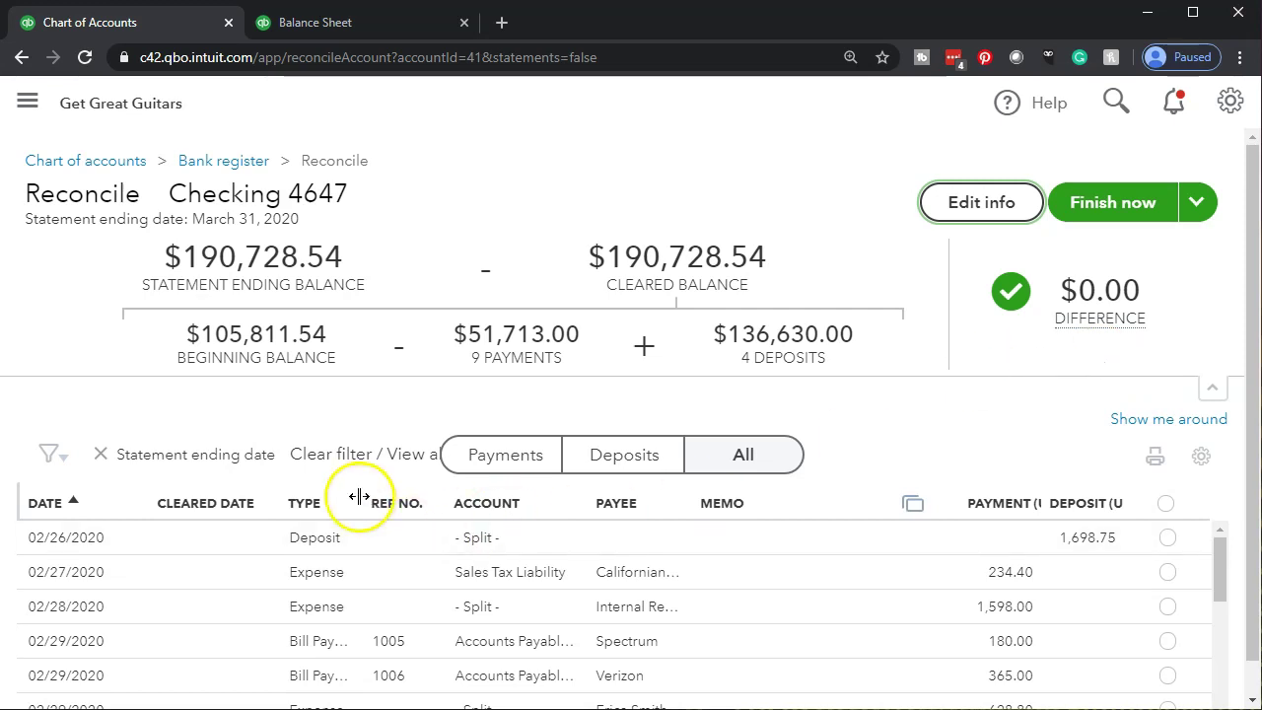
Unmark the 03/03/2020 deposit of 65,000 as cleared in the transaction list, and mark it as cleared again
{"action": "scroll", "coordinate": [359, 495], "scroll_direction": "down", "scroll_amount": 1}
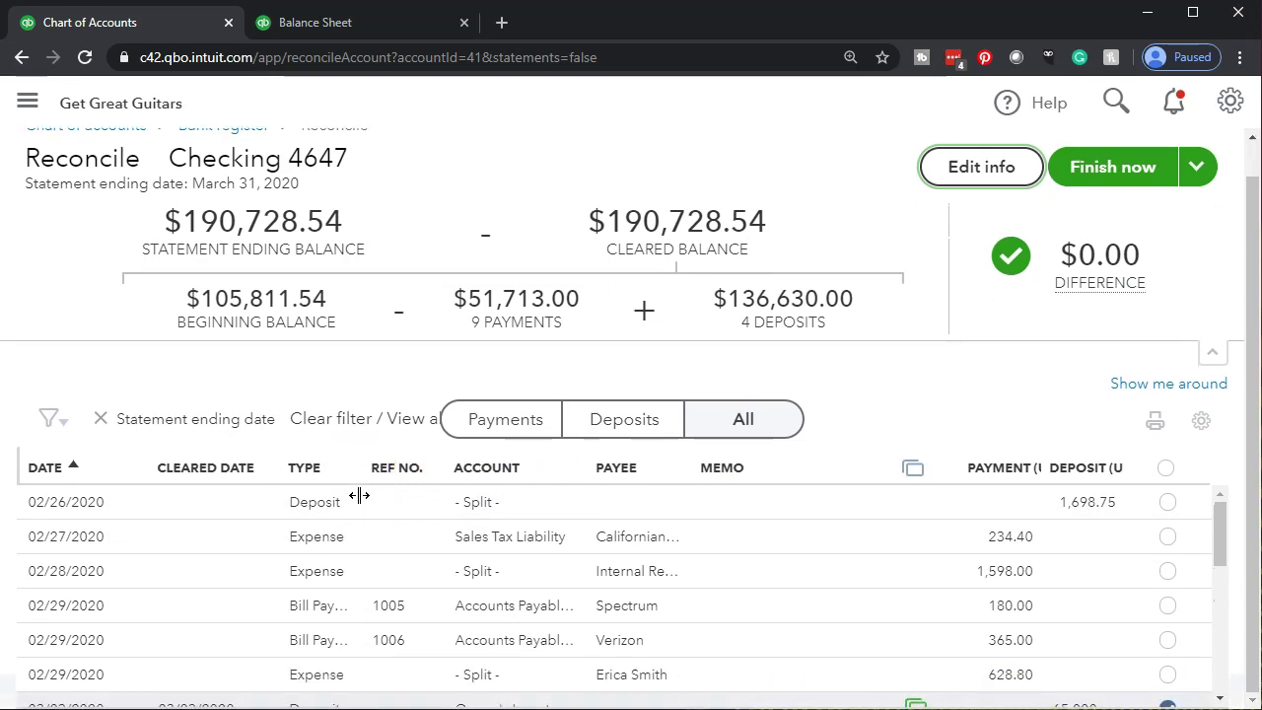
{"action": "left_click", "coordinate": [395, 412]}
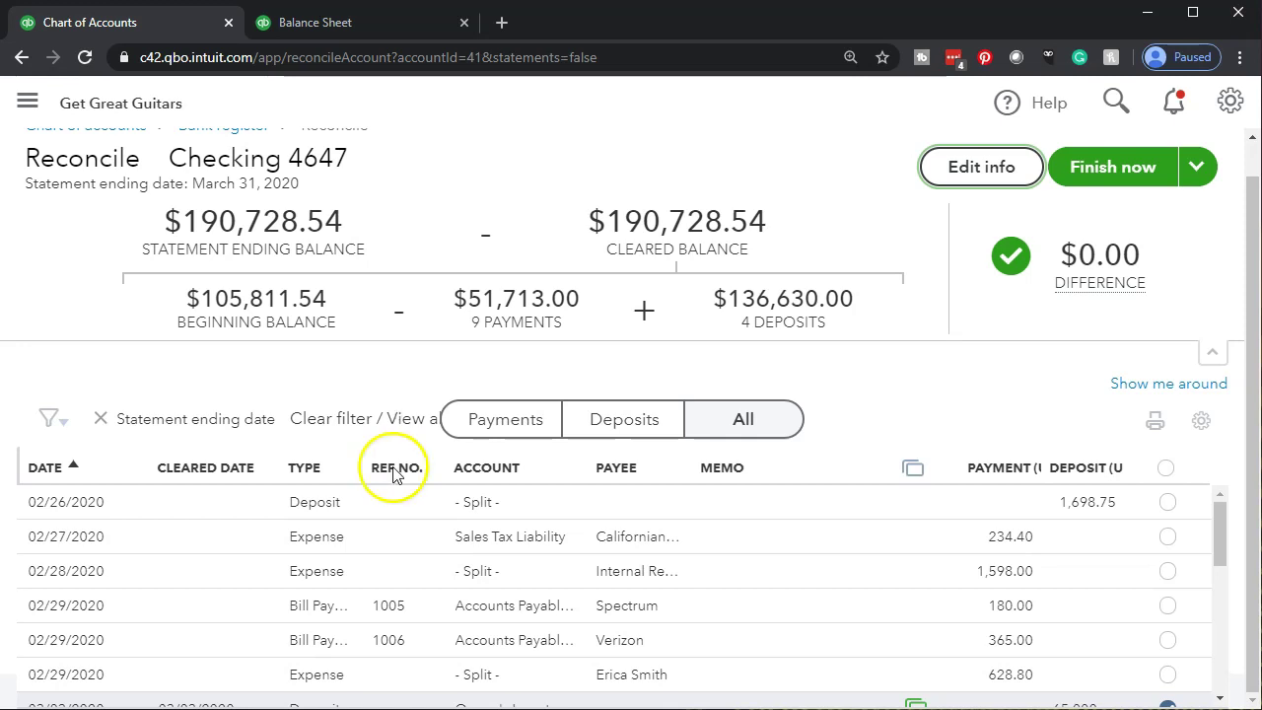
{"action": "scroll", "coordinate": [383, 533], "scroll_direction": "down", "scroll_amount": 1}
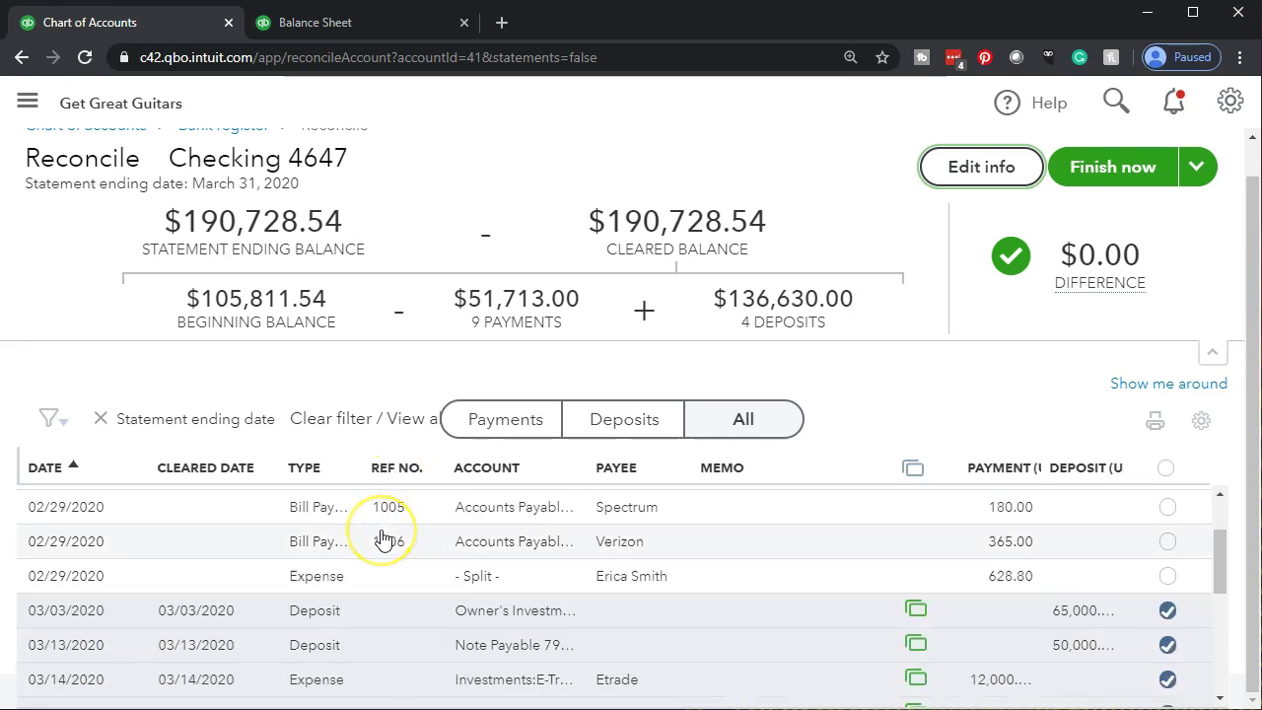
{"action": "scroll", "coordinate": [383, 537], "scroll_direction": "down", "scroll_amount": 1}
{"action": "mouse_move", "coordinate": [909, 521]}
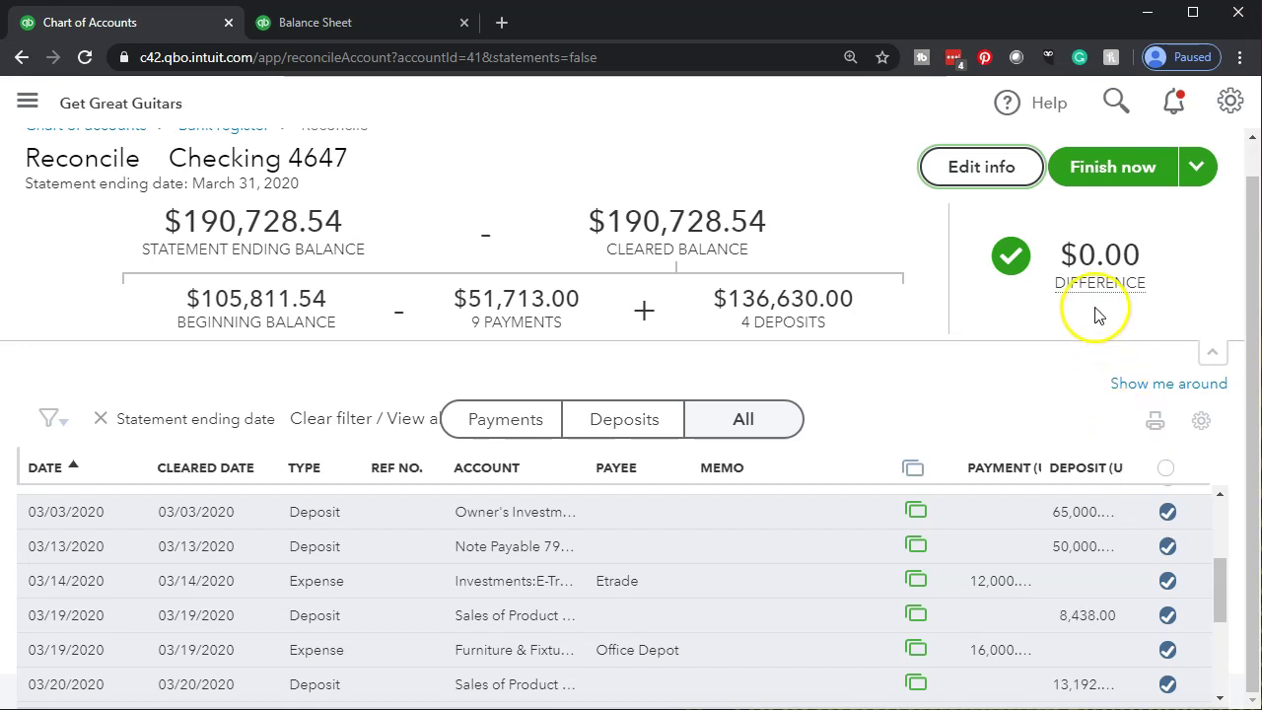
{"action": "left_click", "coordinate": [1169, 515]}
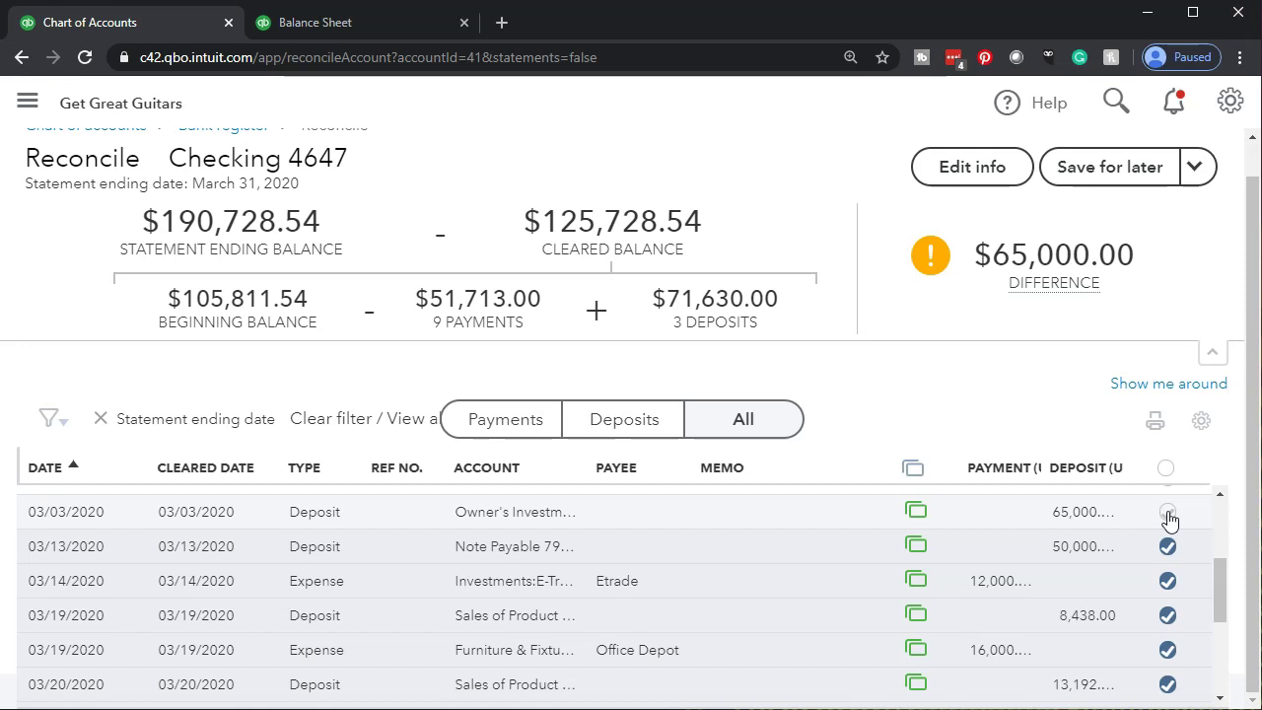
{"action": "left_click", "coordinate": [1168, 514]}
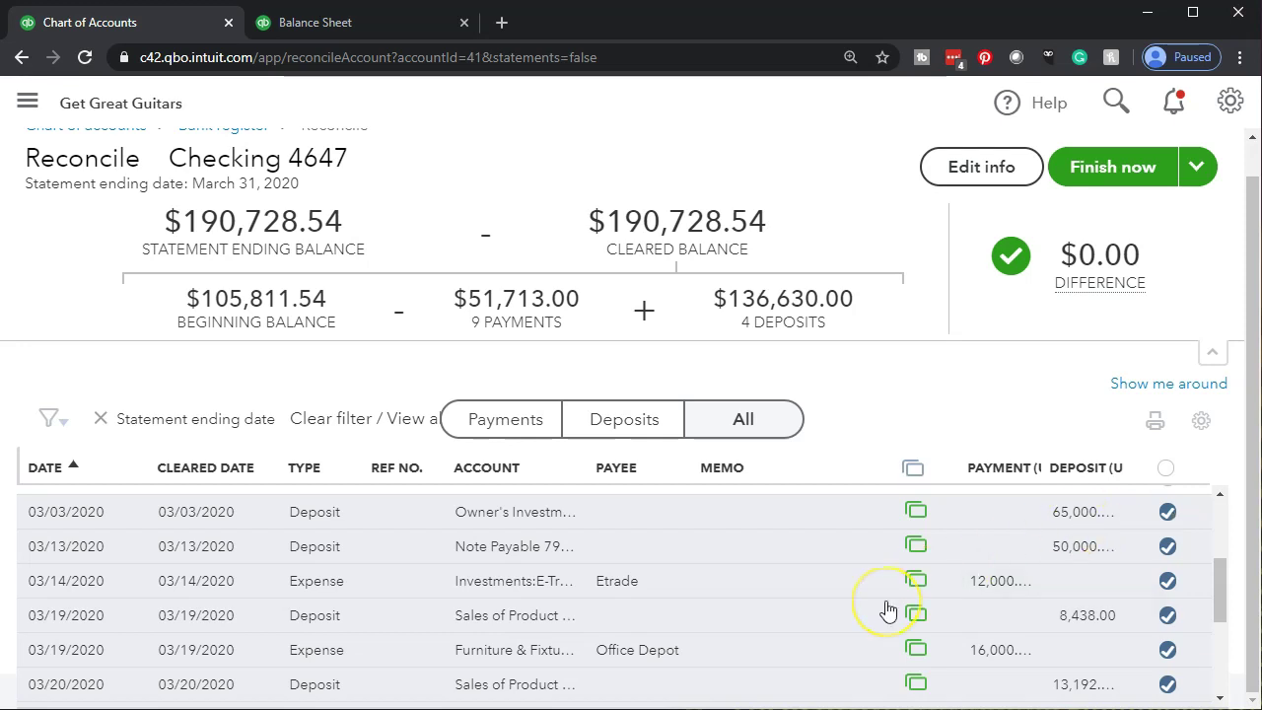
Review the uncleared February transactions, check the bank account total on the balance sheet, and return to the reconciliation
{"action": "scroll", "coordinate": [887, 611], "scroll_direction": "up", "scroll_amount": 3}
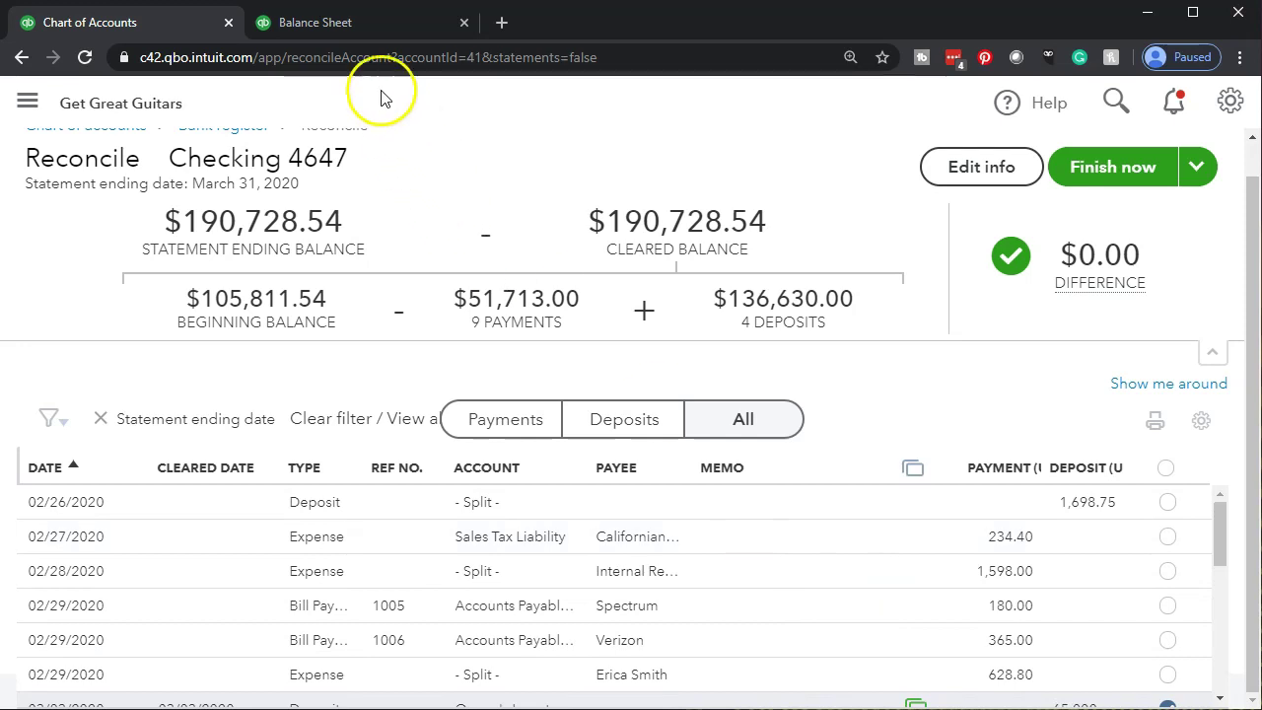
{"action": "left_click", "coordinate": [347, 32]}
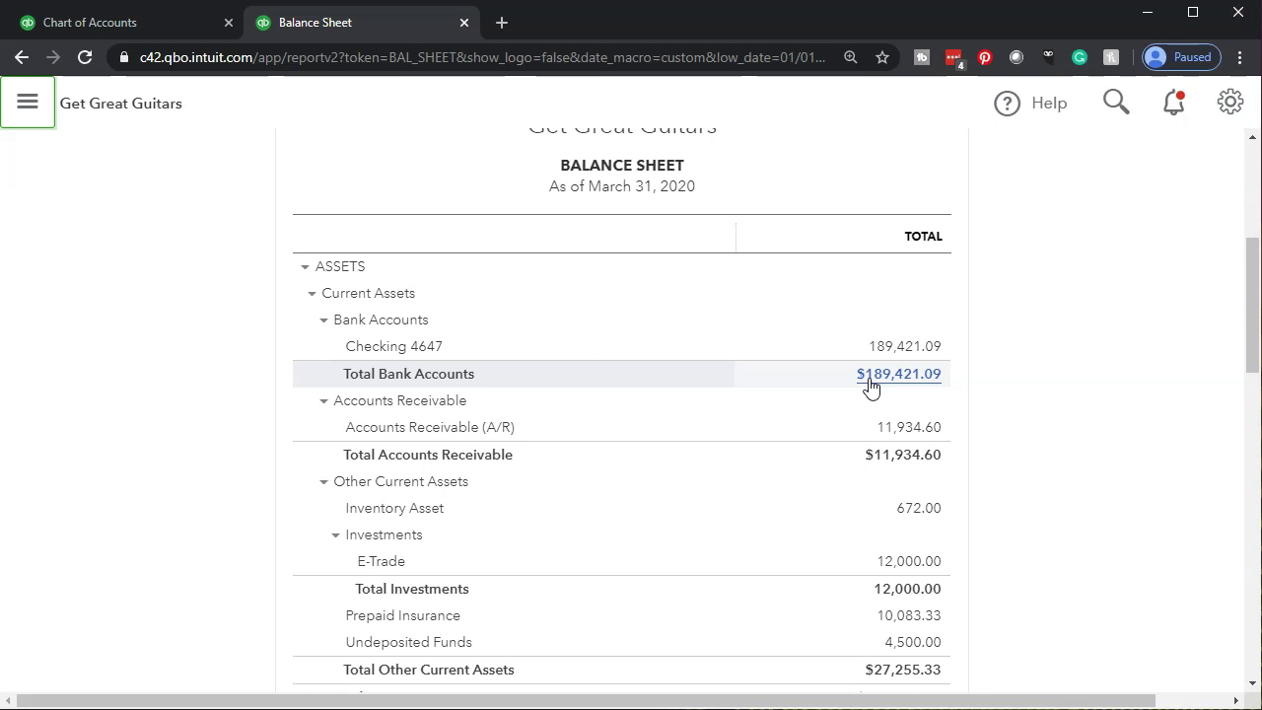
{"action": "left_click", "coordinate": [183, 29]}
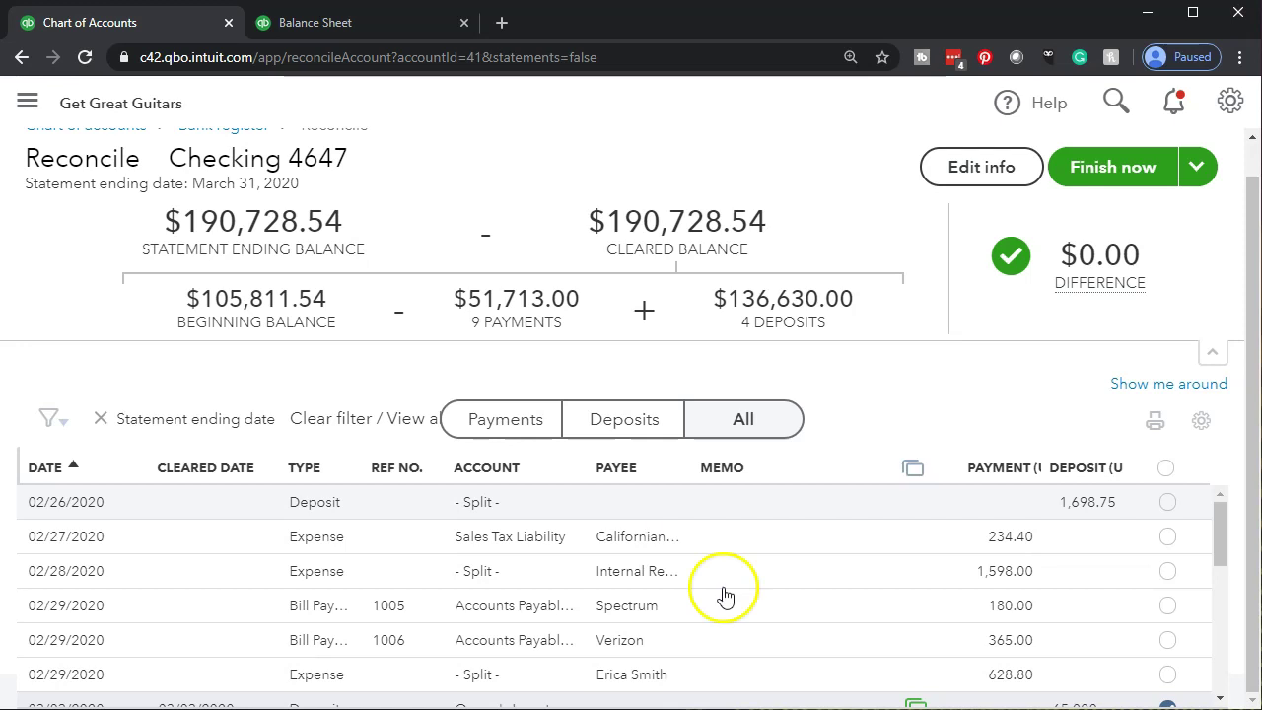
Switch to the February reconciliation report in Adobe Acrobat Reader and review its summary, including uncleared transactions and register balance
{"action": "left_click", "coordinate": [789, 708]}
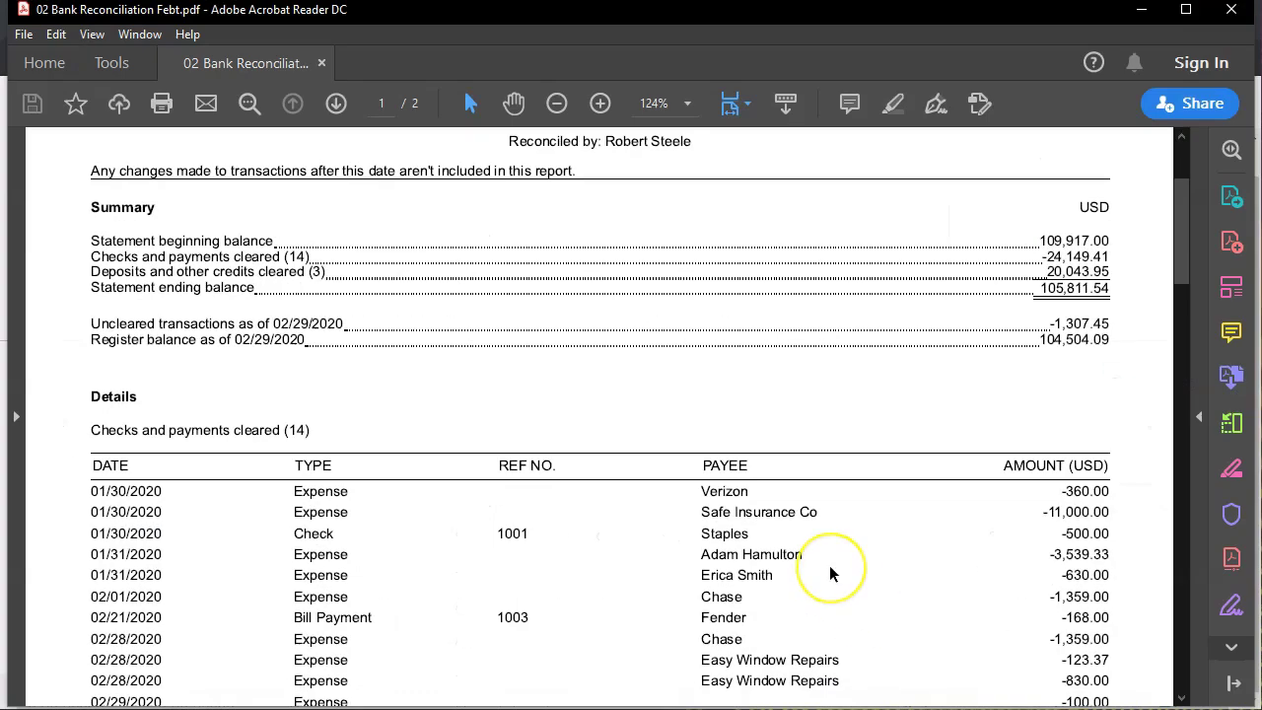
{"action": "scroll", "coordinate": [830, 567], "scroll_direction": "down", "scroll_amount": 2}
{"action": "scroll", "coordinate": [831, 569], "scroll_direction": "up", "scroll_amount": 1}
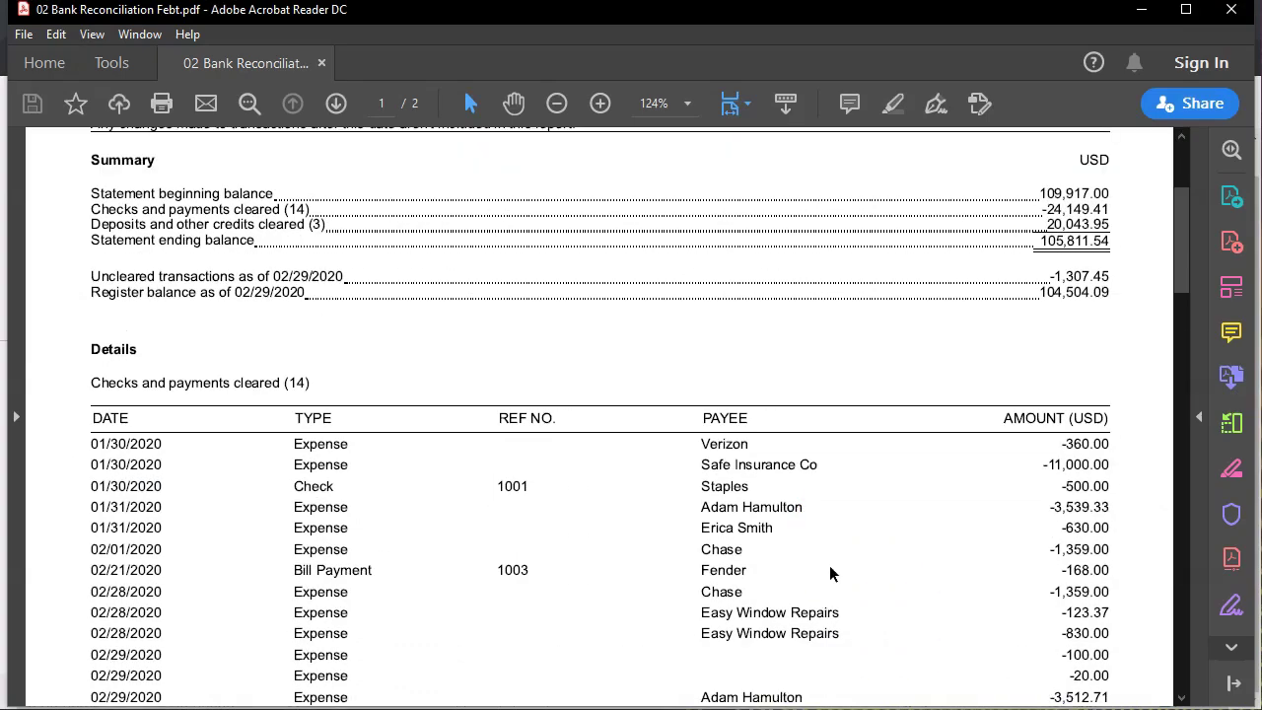
{"action": "left_click", "coordinate": [900, 481]}
{"action": "scroll", "coordinate": [901, 482], "scroll_direction": "up", "scroll_amount": 1}
{"action": "scroll", "coordinate": [900, 482], "scroll_direction": "up", "scroll_amount": 4}
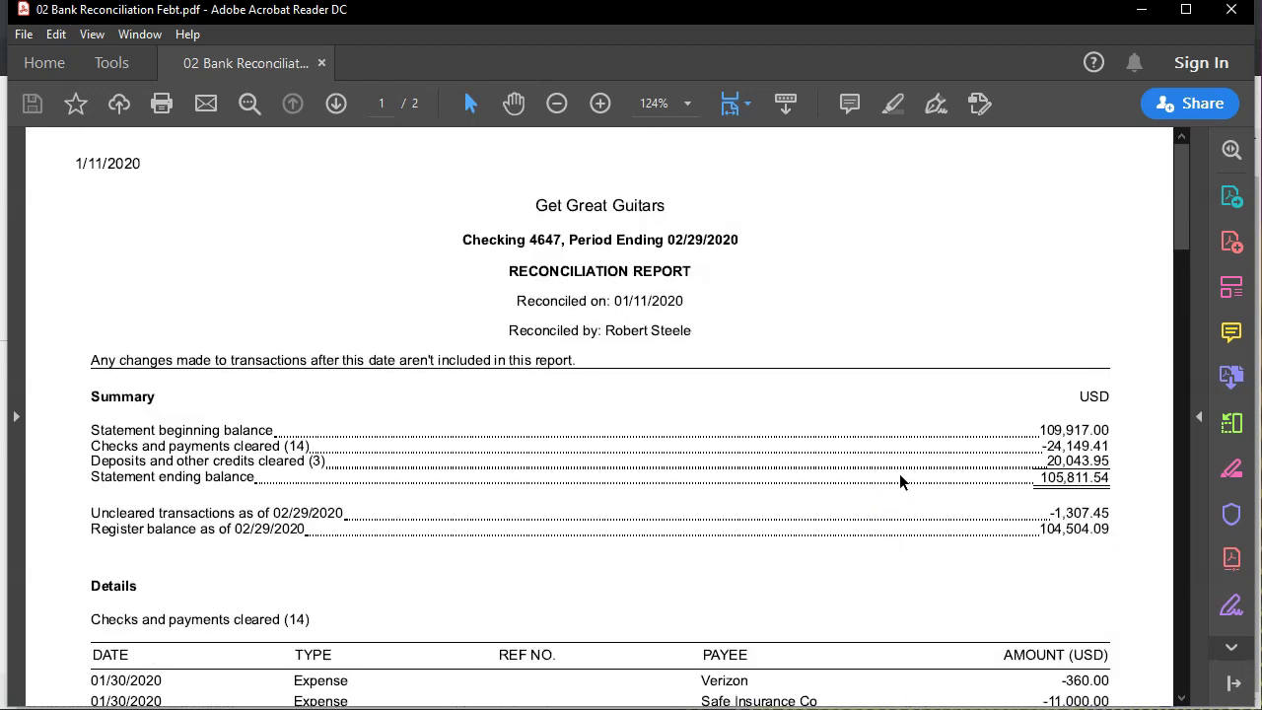
{"action": "left_click", "coordinate": [911, 482]}
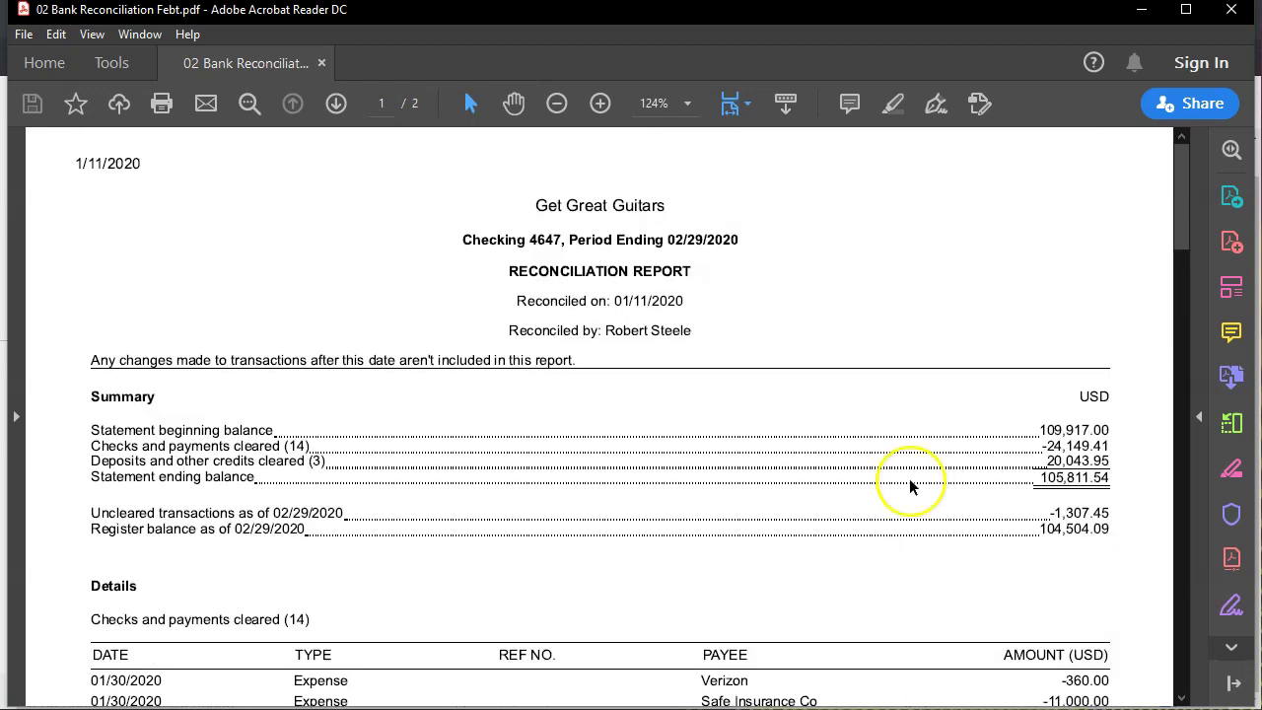
{"action": "left_click", "coordinate": [1021, 523]}
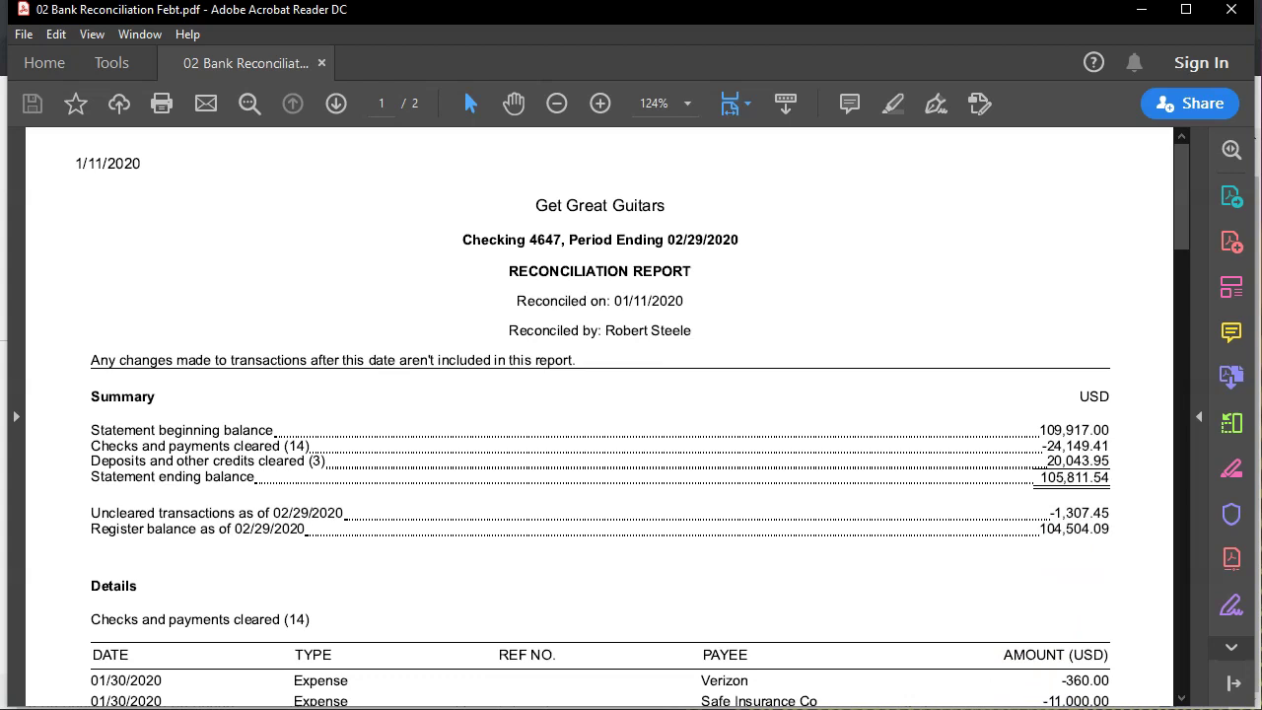
Switch back to QuickBooks Online in Chrome and view the checking balance on the March 31, 2020 balance sheet
{"action": "mouse_move", "coordinate": [798, 709]}
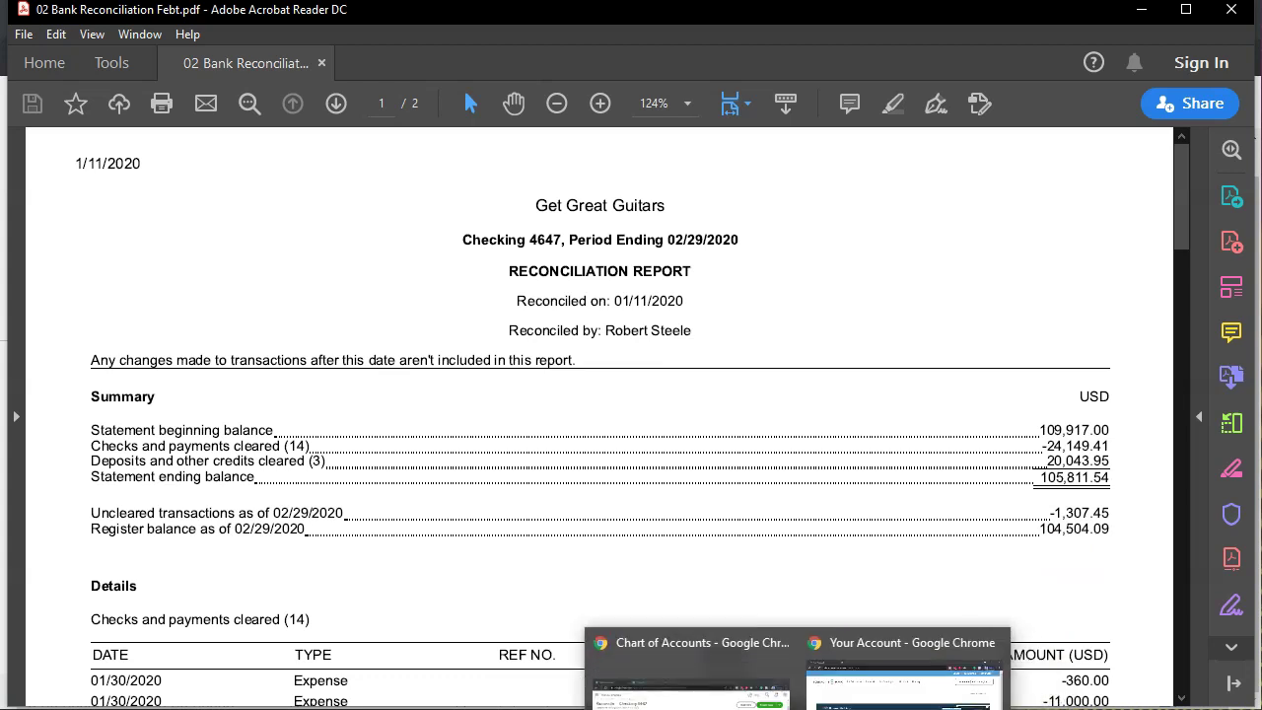
{"action": "left_click", "coordinate": [690, 680]}
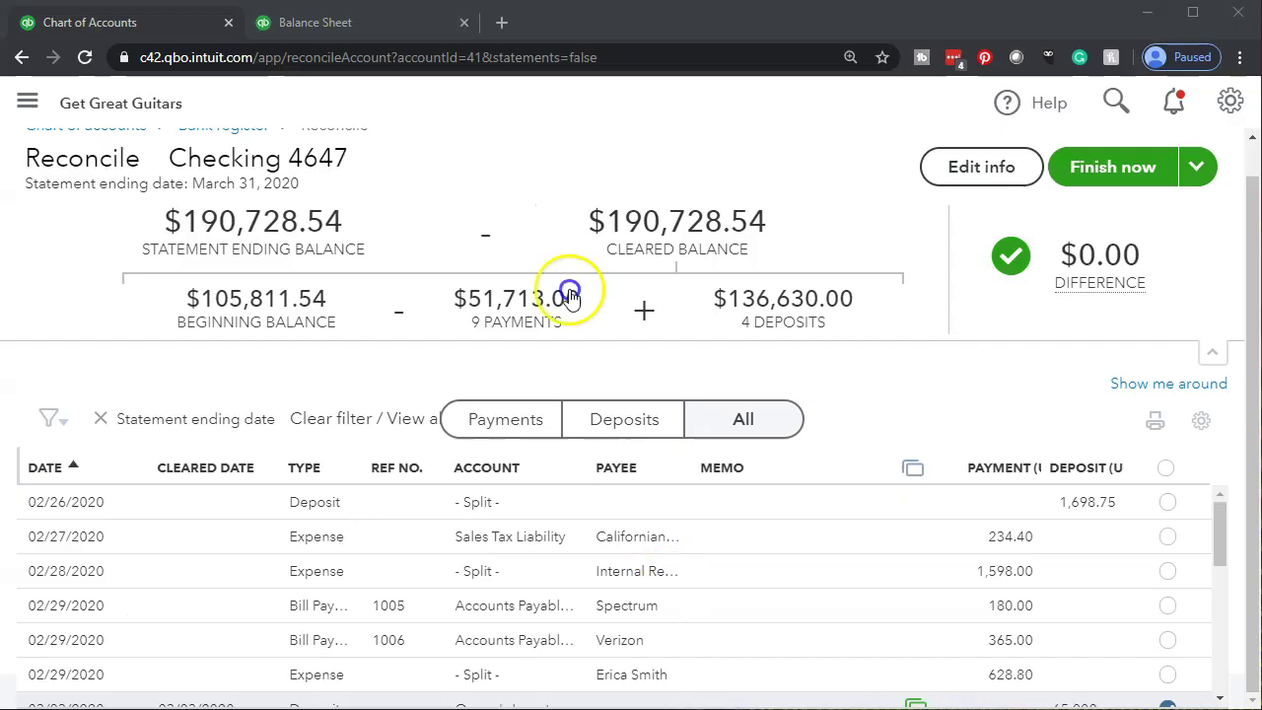
{"action": "left_click", "coordinate": [375, 30]}
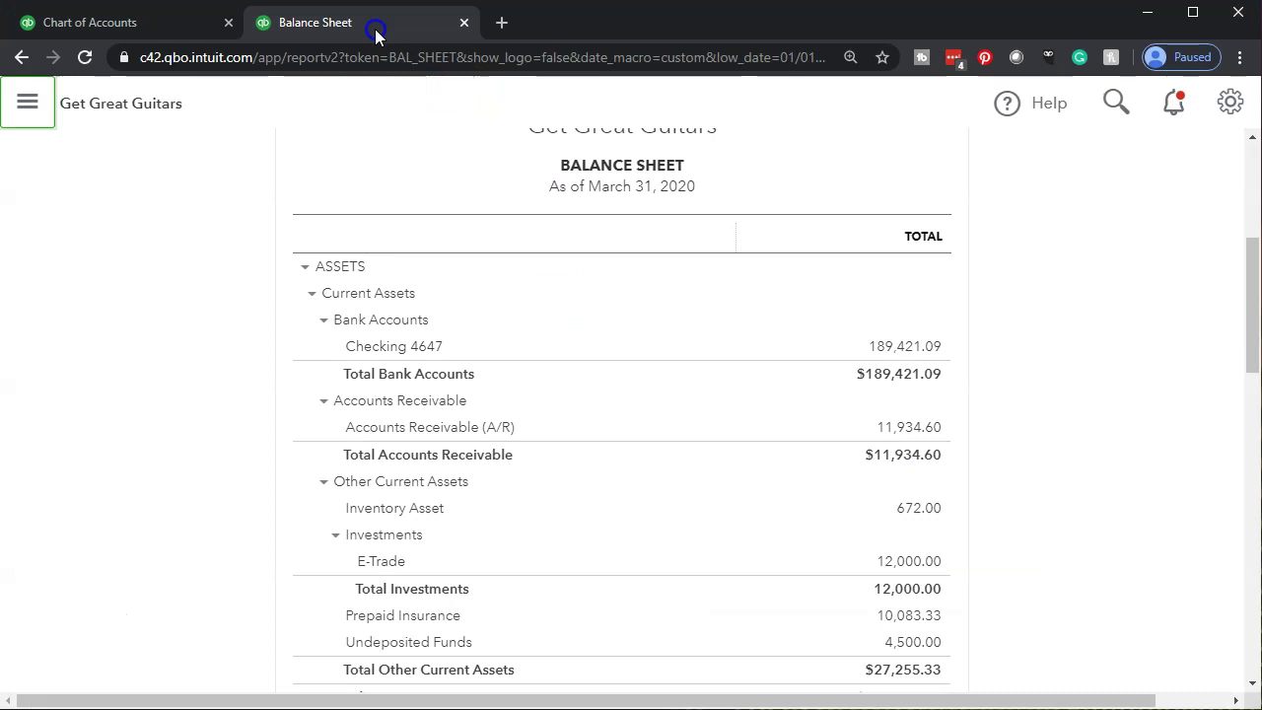
{"action": "left_click", "coordinate": [505, 241]}
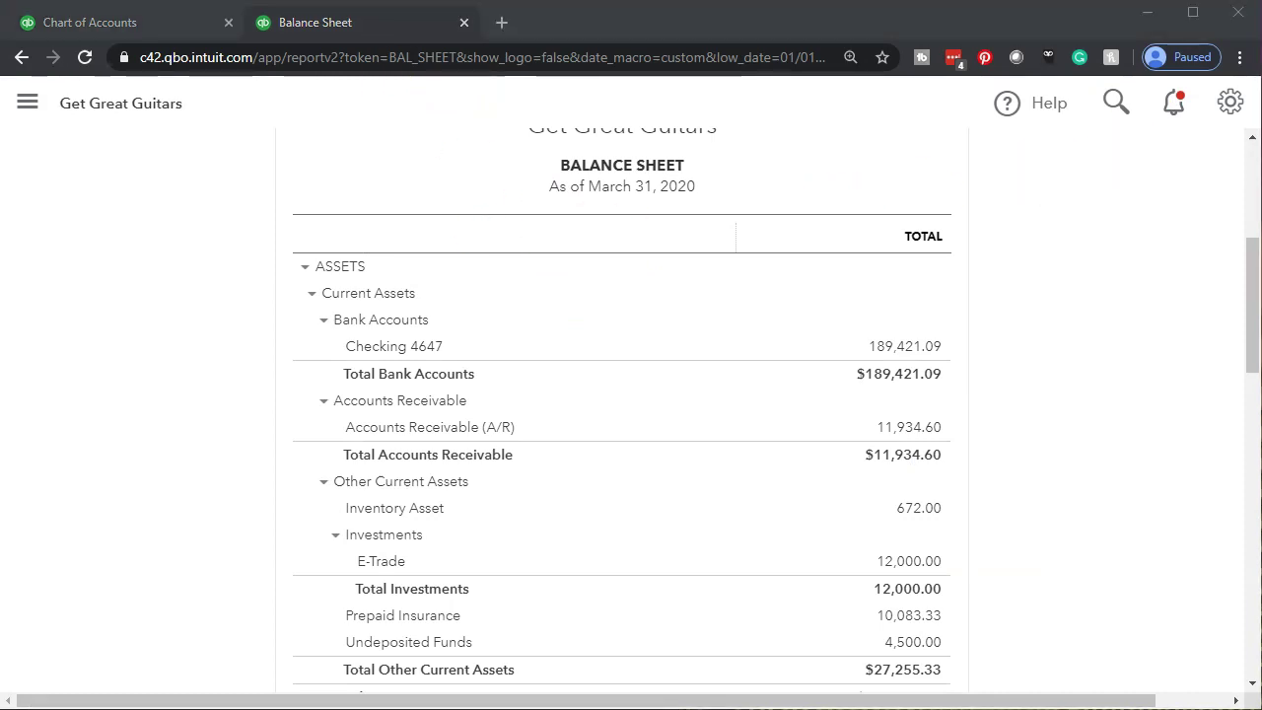
Calculate the difference between the balance sheet's checking balance, 189421.09, and the March bank statement's ending balance, 190728.54
{"action": "left_click_drag", "start_coordinate": [1261, 123], "coordinate": [493, 132]}
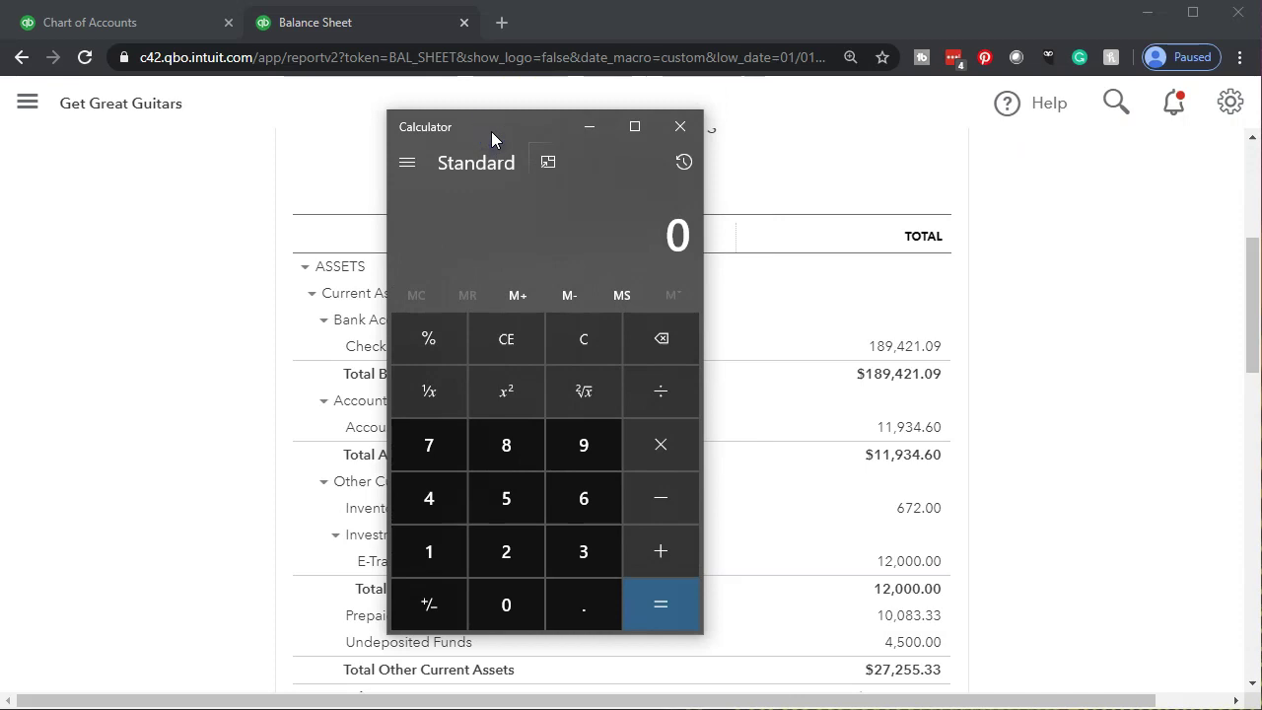
{"action": "type", "text": "189421.09"}
{"action": "key", "text": "Return"}
{"action": "left_click_drag", "start_coordinate": [491, 132], "coordinate": [1261, 128]}
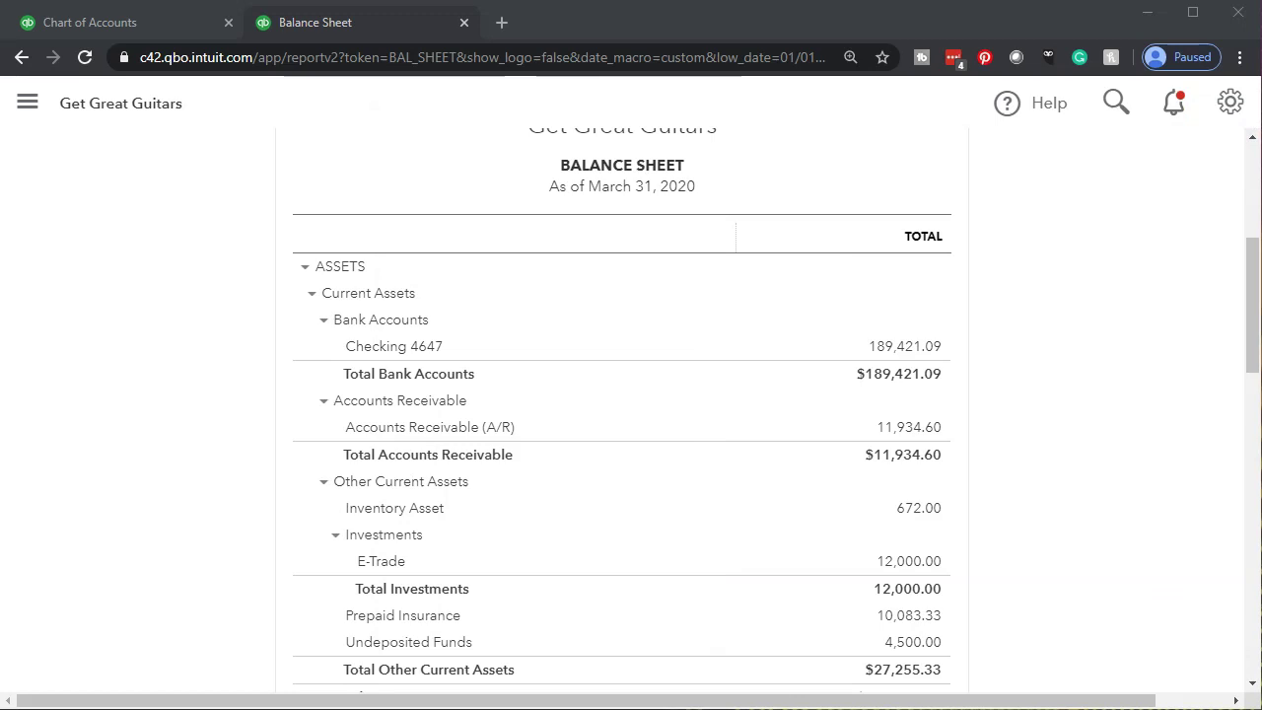
{"action": "left_click", "coordinate": [865, 709]}
{"action": "left_click_drag", "start_coordinate": [1261, 153], "coordinate": [886, 157]}
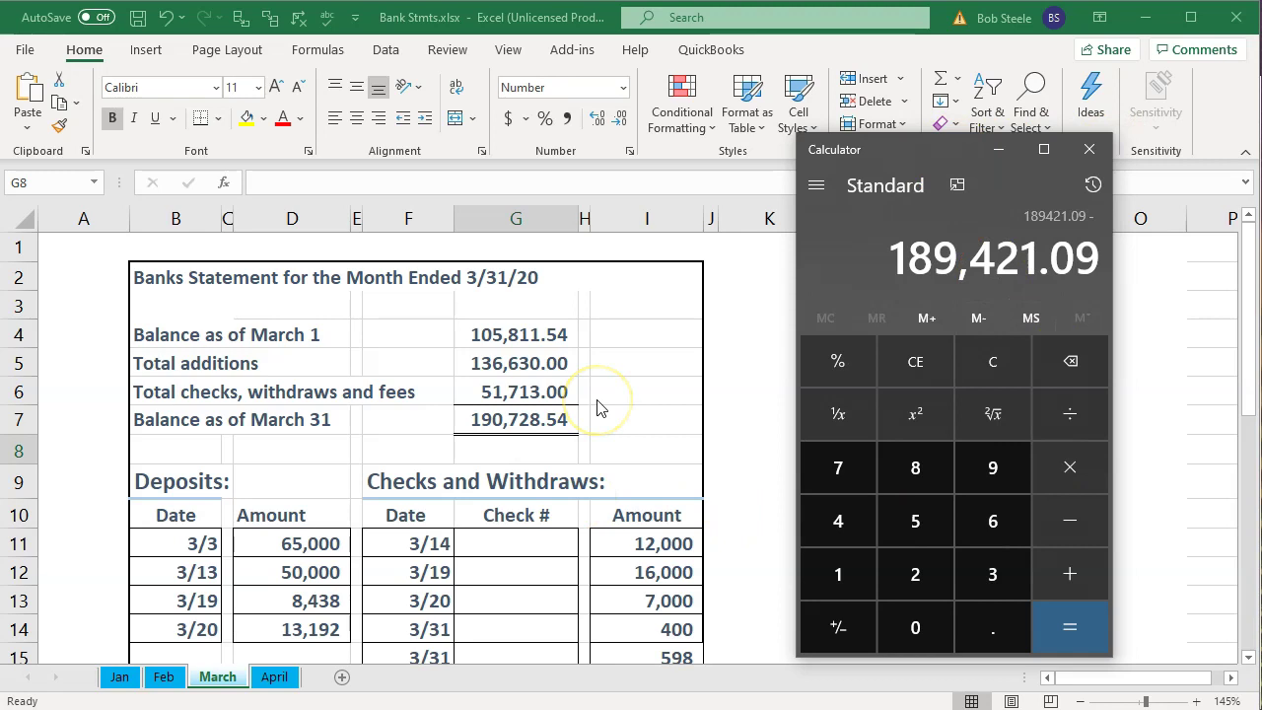
{"action": "type", "text": "190728.54"}
{"action": "key", "text": "Return"}
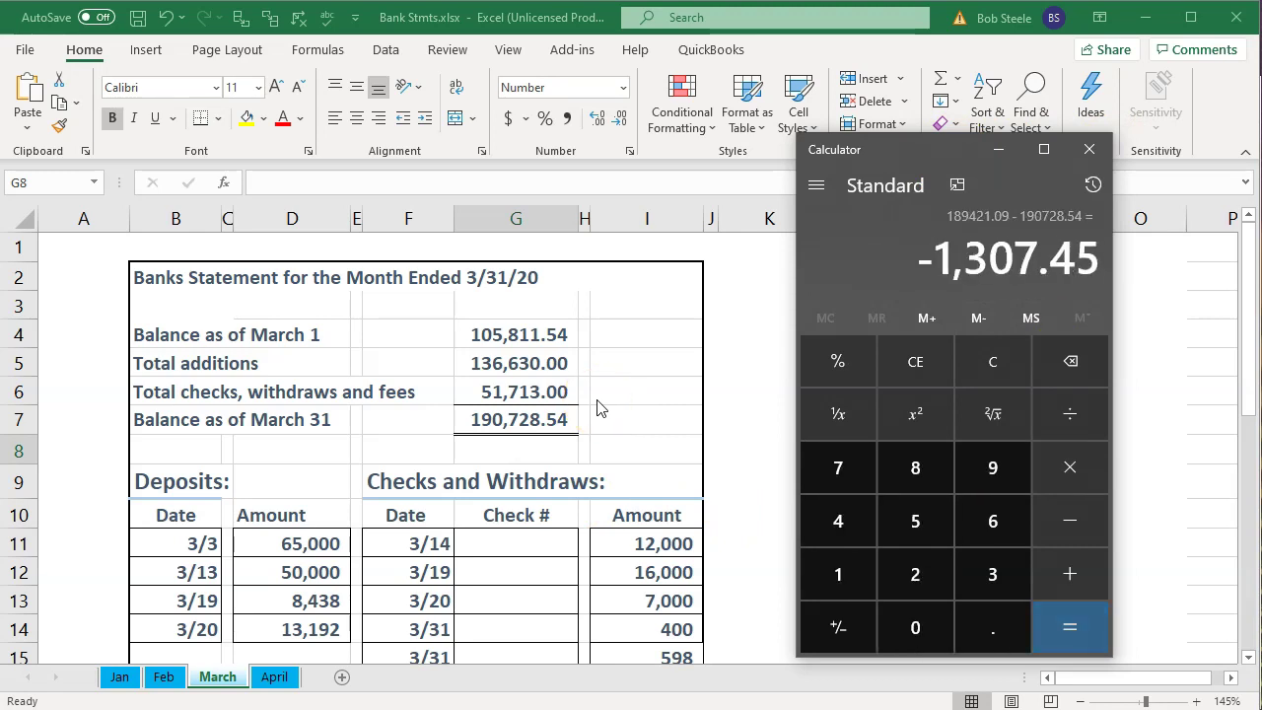
{"action": "left_click_drag", "start_coordinate": [920, 167], "coordinate": [1261, 212]}
Compare the difference with the uncleared transactions in the February reconciliation report, and return to the March reconciliation in QuickBooks Online
{"action": "key", "text": "alt+Tab"}
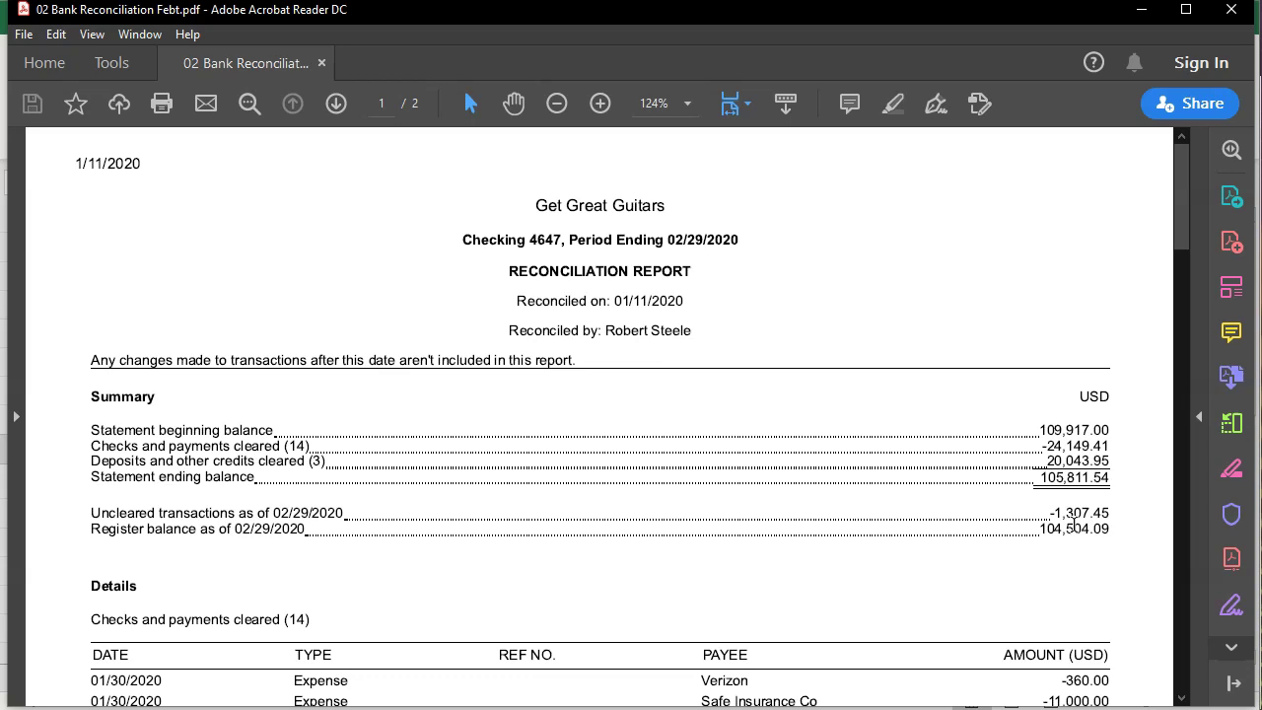
{"action": "left_click", "coordinate": [1142, 11]}
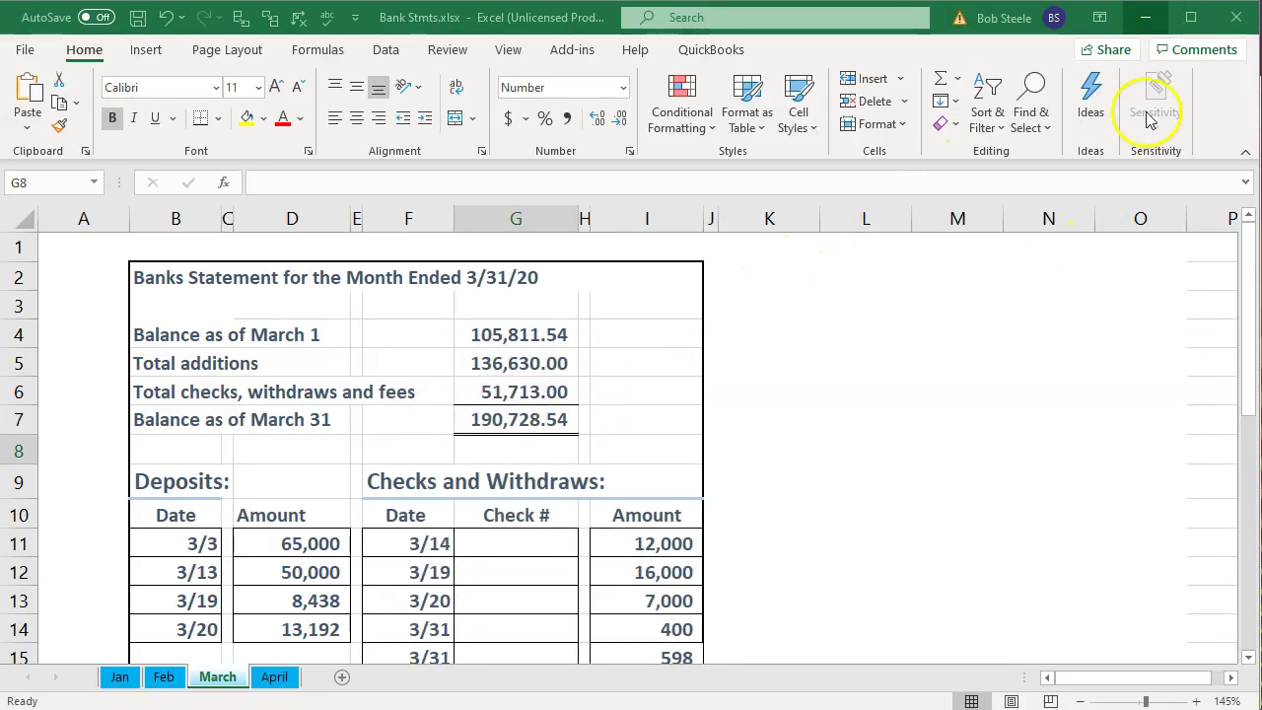
{"action": "left_click", "coordinate": [1154, 25]}
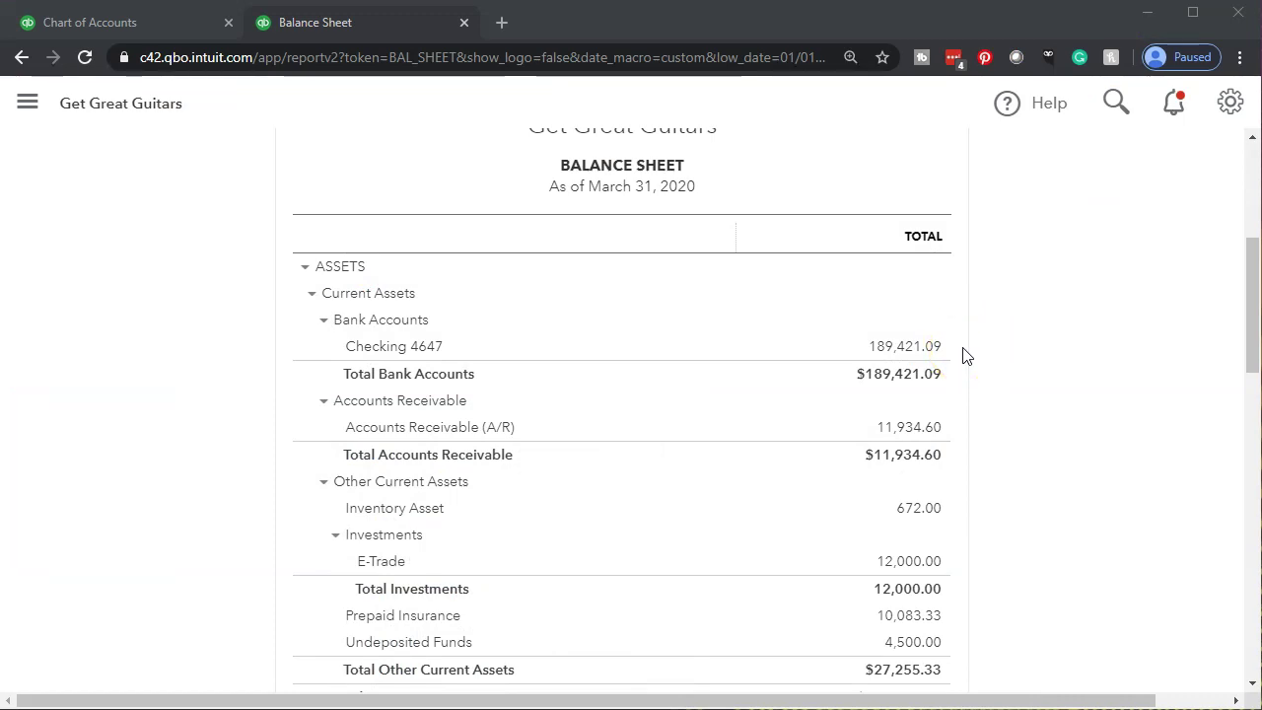
{"action": "left_click", "coordinate": [123, 23]}
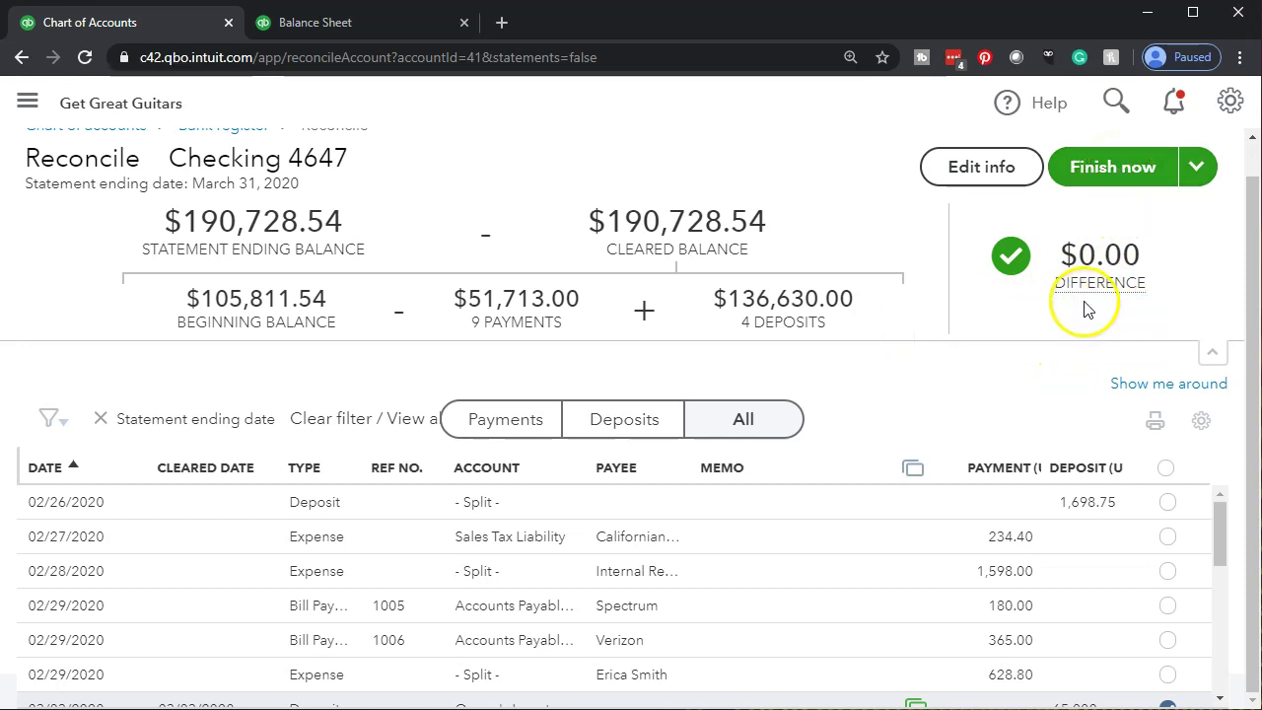
Review the reconciliation's transactions by payments and as a whole, and filter the list to deposits only
{"action": "scroll", "coordinate": [984, 542], "scroll_direction": "down", "scroll_amount": 10}
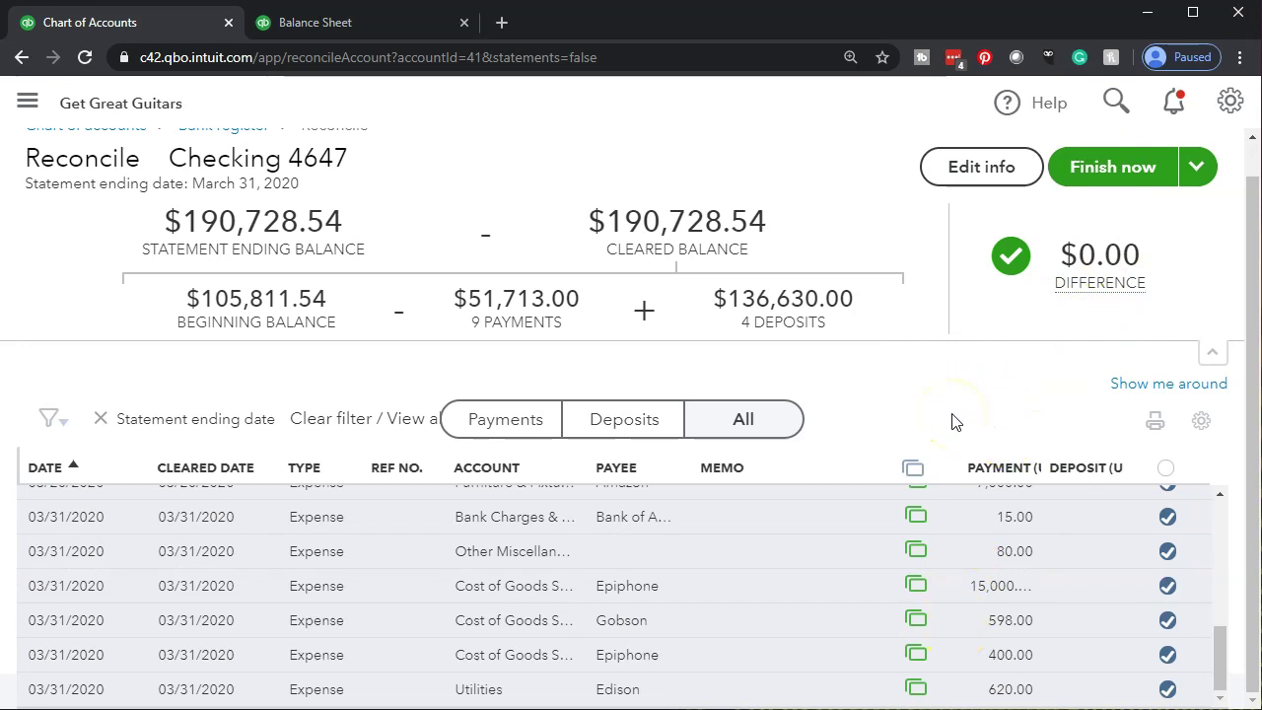
{"action": "left_click", "coordinate": [526, 436]}
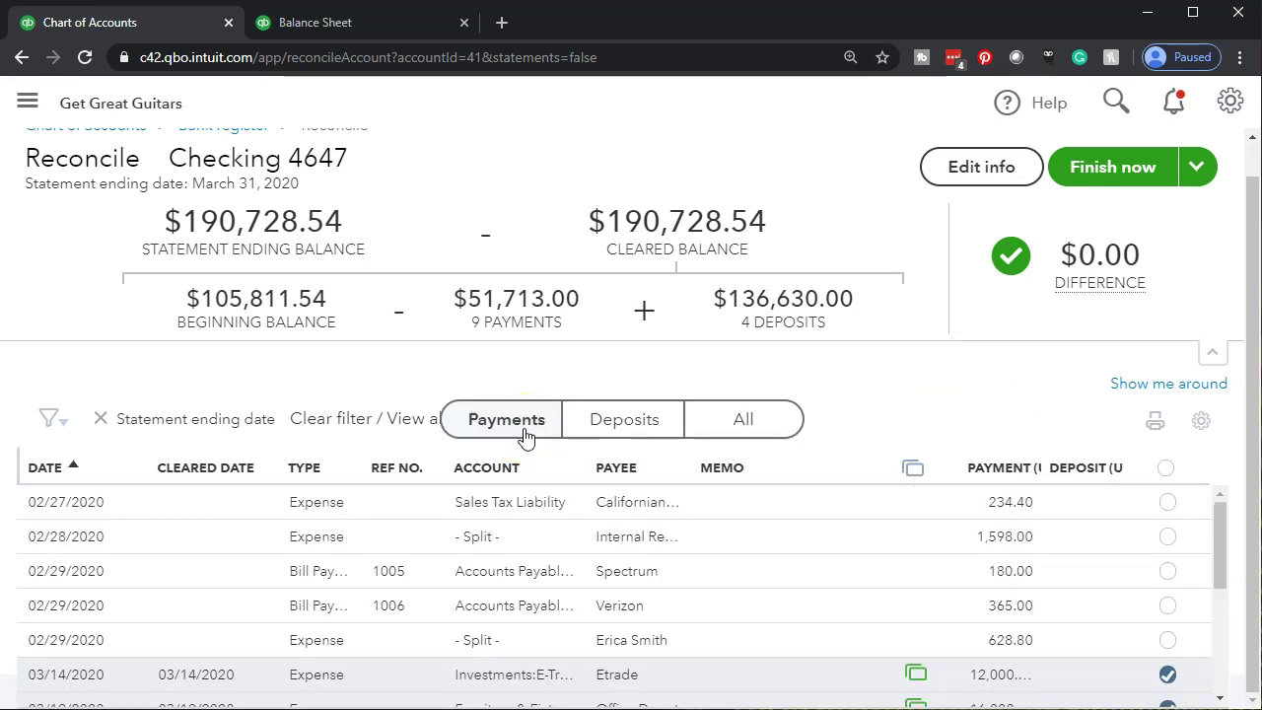
{"action": "left_click", "coordinate": [632, 431]}
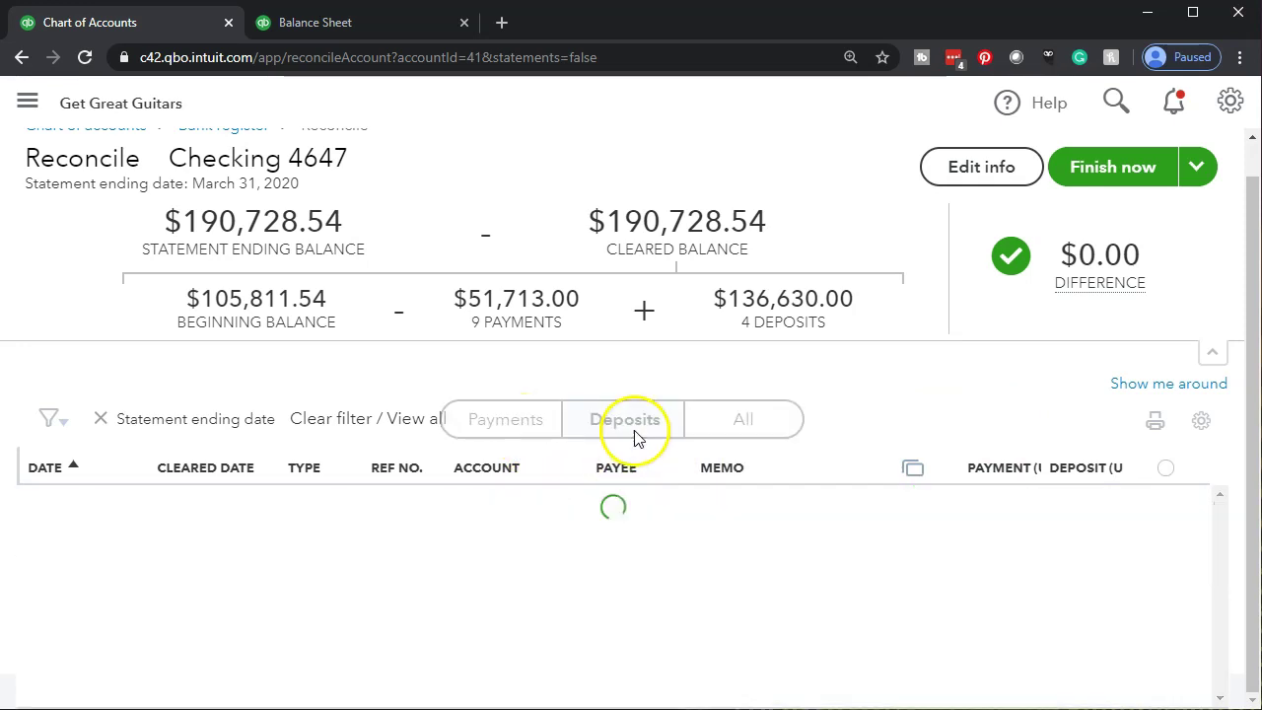
{"action": "left_click", "coordinate": [747, 421]}
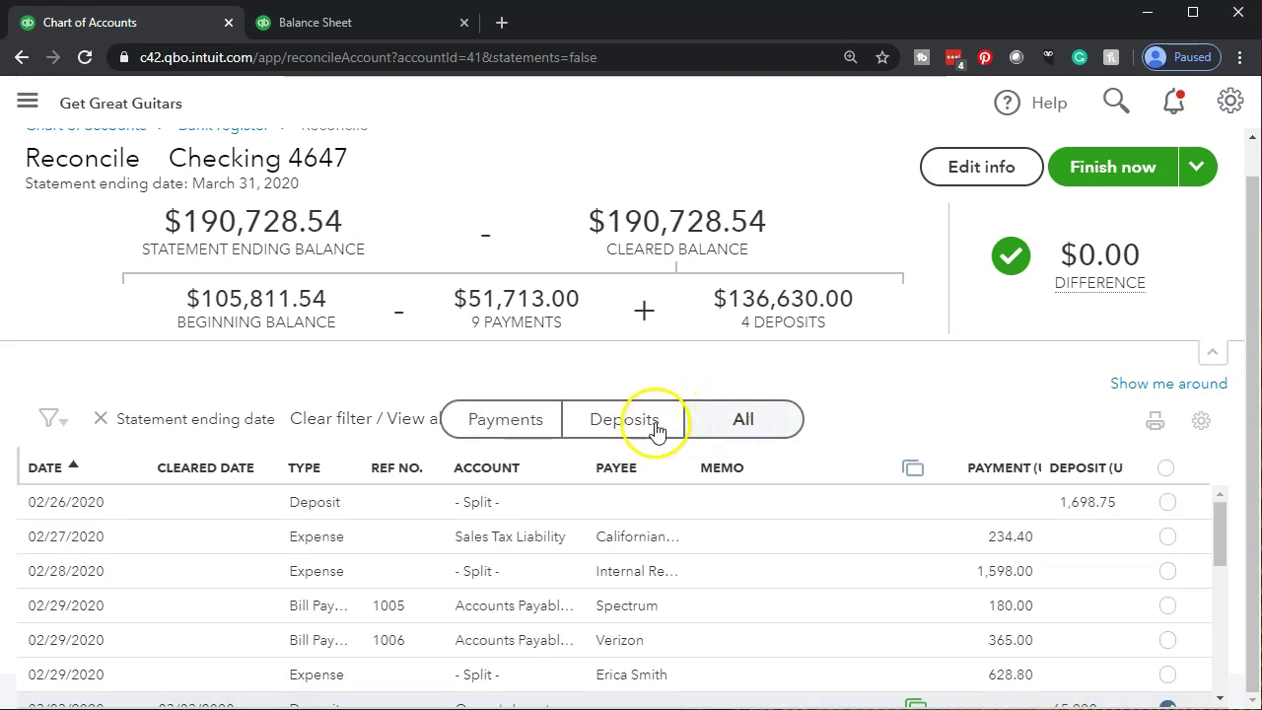
{"action": "left_click", "coordinate": [657, 431]}
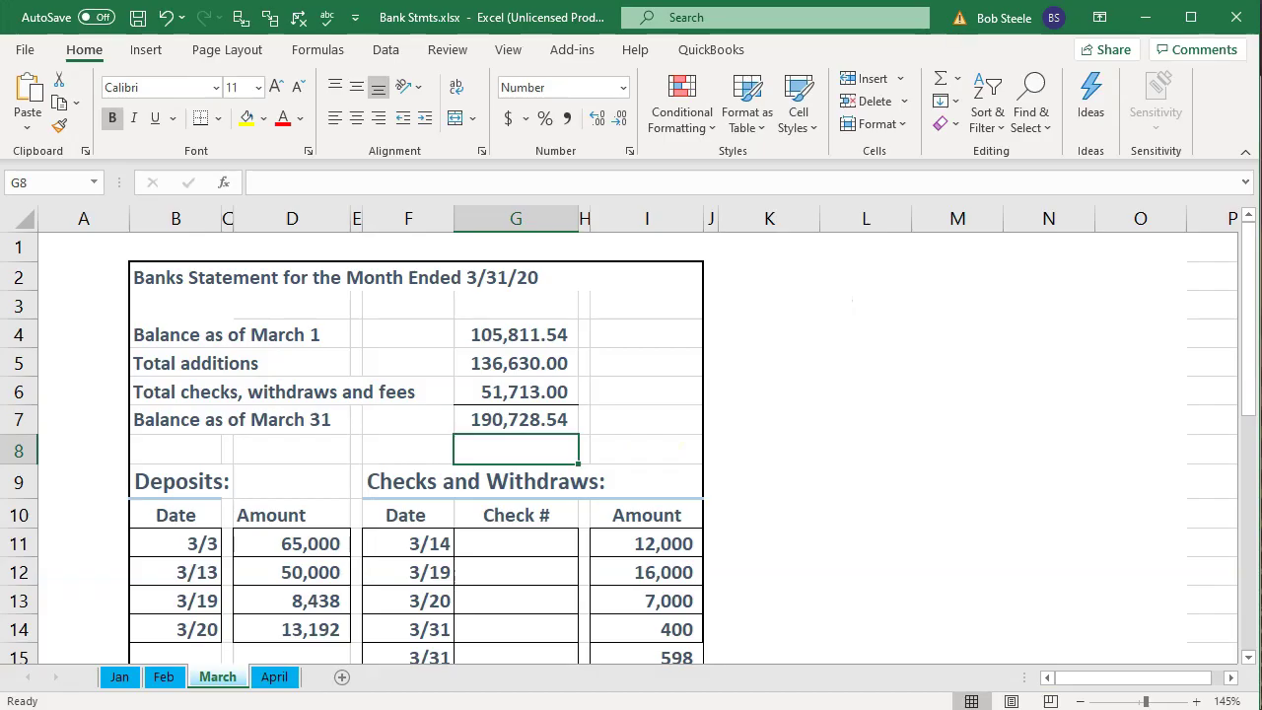
Switch to the March bank statement in Excel and fill the 3/3 deposit amount of 65,000 with light green
{"action": "left_click", "coordinate": [521, 604]}
{"action": "scroll", "coordinate": [523, 614], "scroll_direction": "down", "scroll_amount": 2}
{"action": "scroll", "coordinate": [523, 614], "scroll_direction": "down", "scroll_amount": 1}
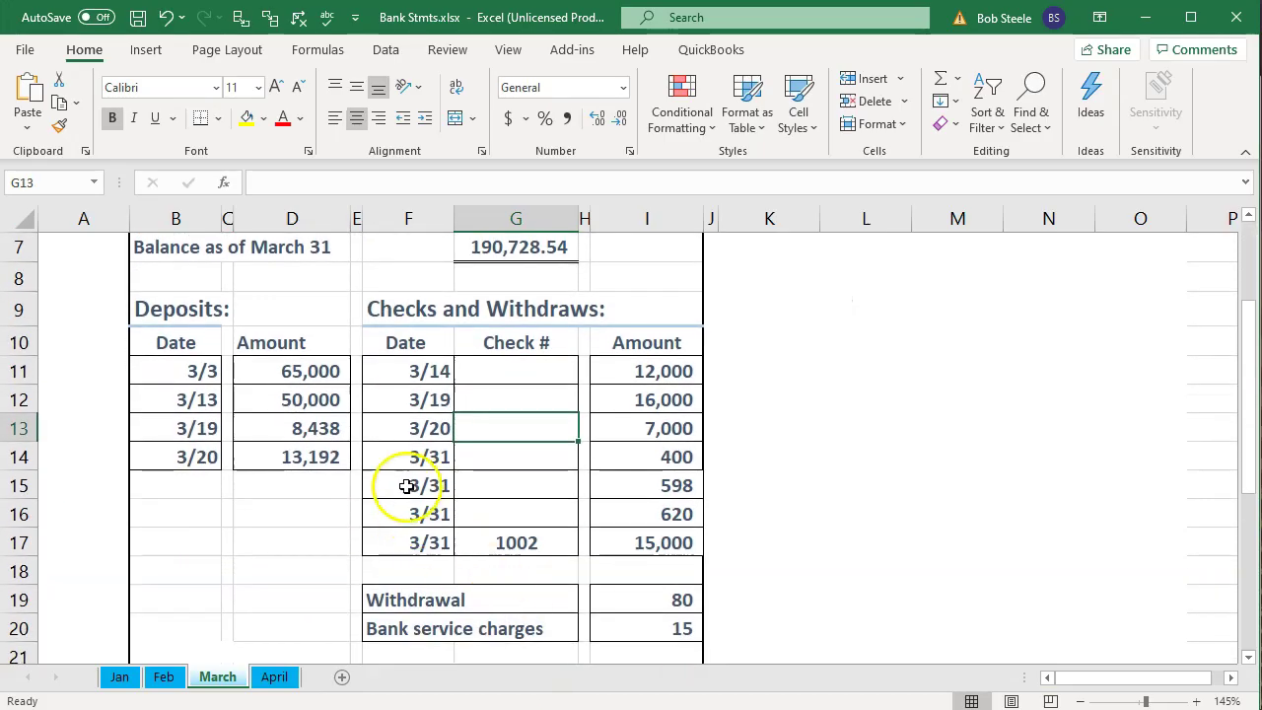
{"action": "left_click", "coordinate": [320, 373]}
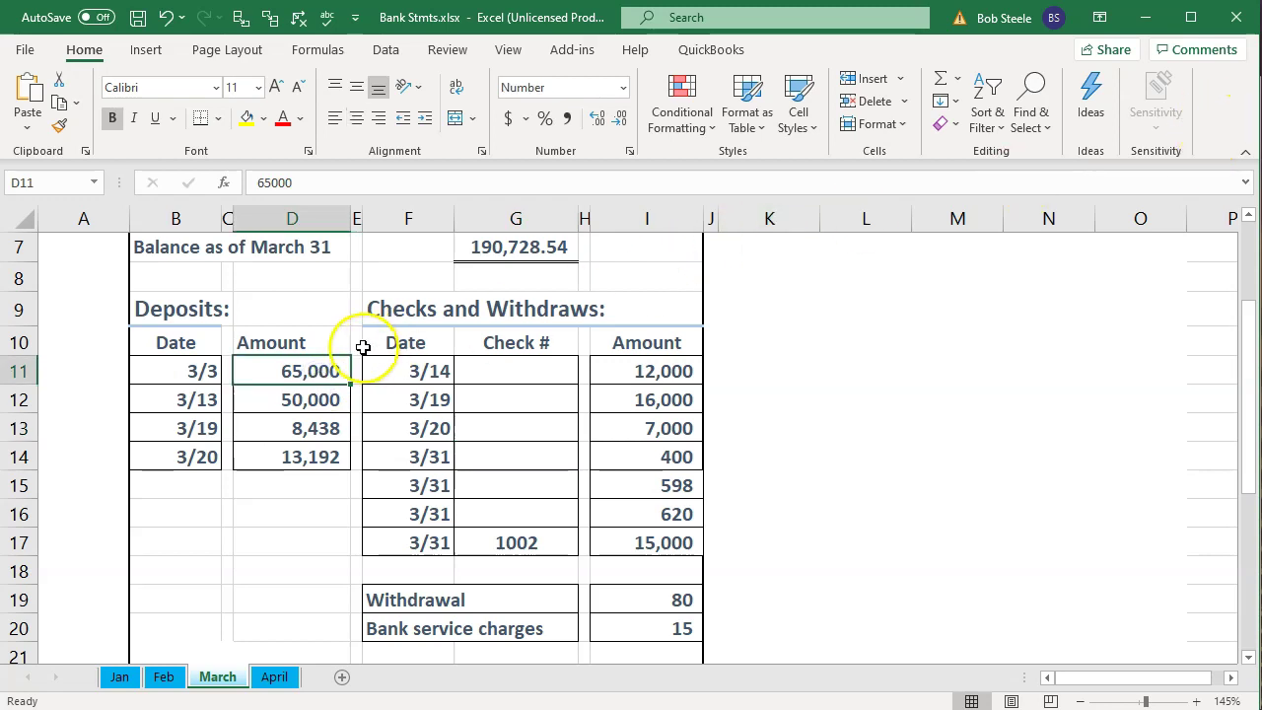
{"action": "right_click", "coordinate": [325, 372]}
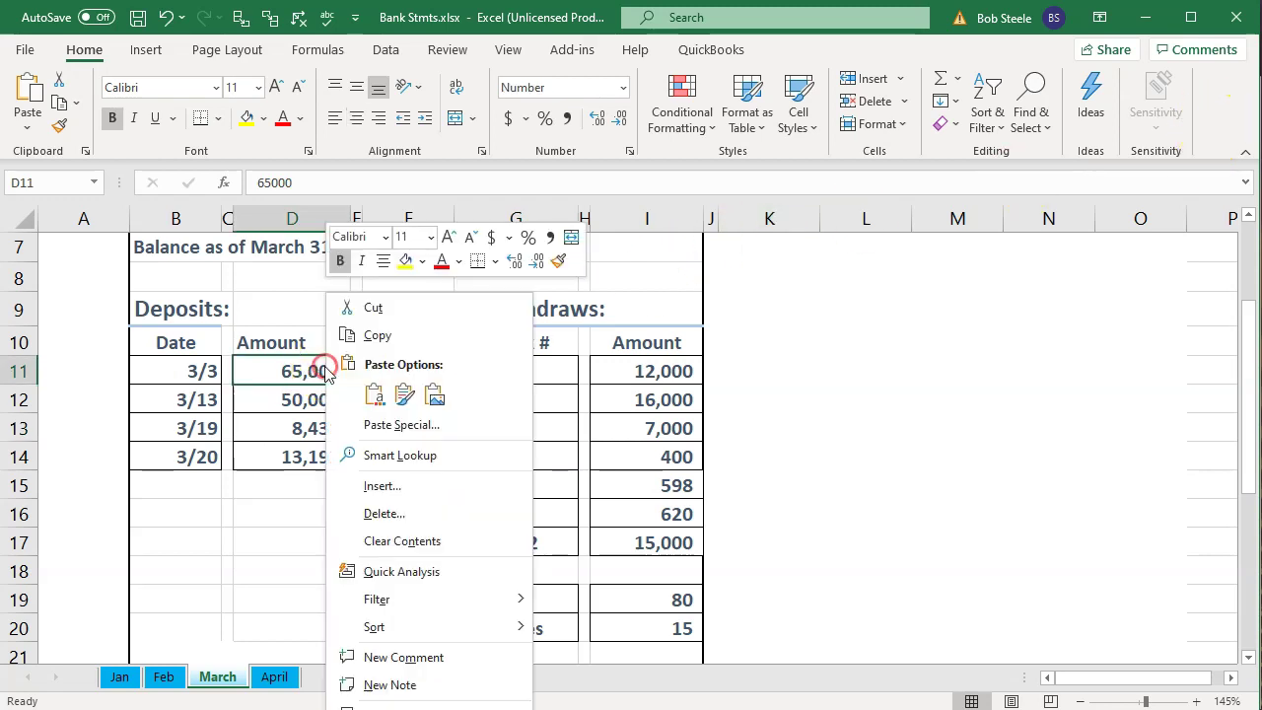
{"action": "left_click", "coordinate": [422, 260]}
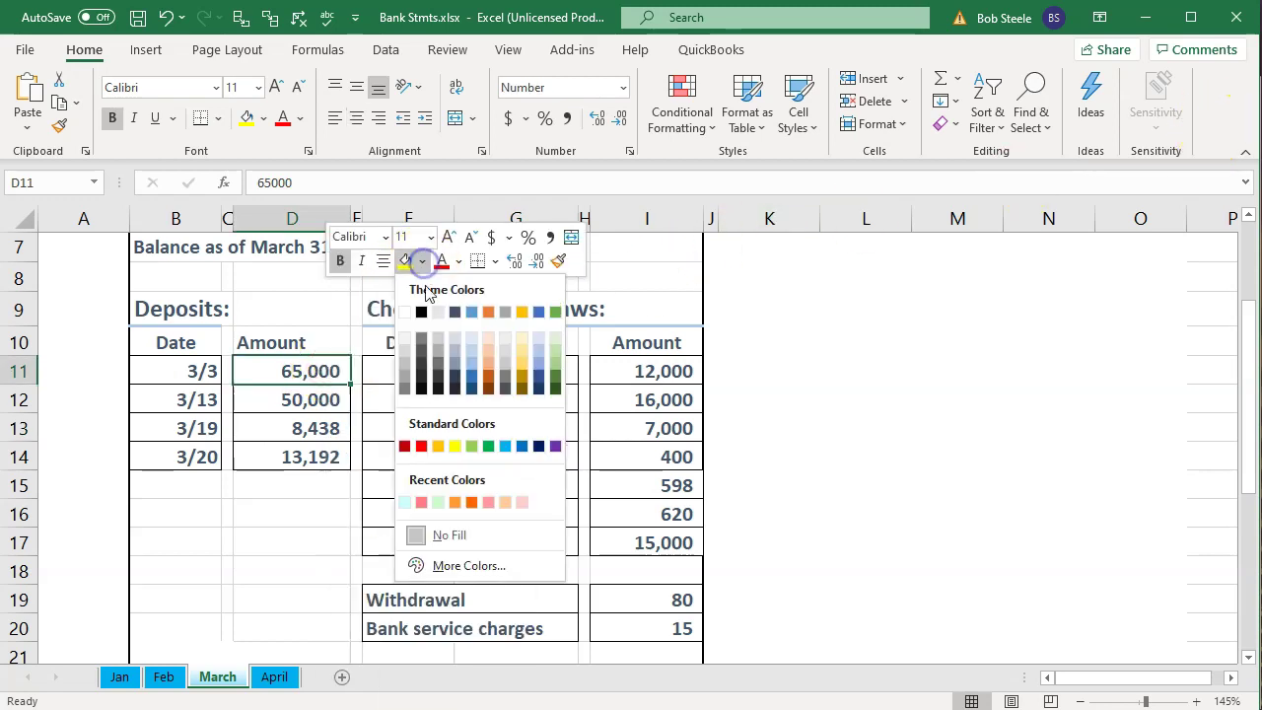
{"action": "left_click", "coordinate": [471, 446]}
Check the 3/13 deposit of 50,000 against the QuickBooks Online deposits and fill its amount light green on the Excel bank statement
{"action": "left_click", "coordinate": [335, 401]}
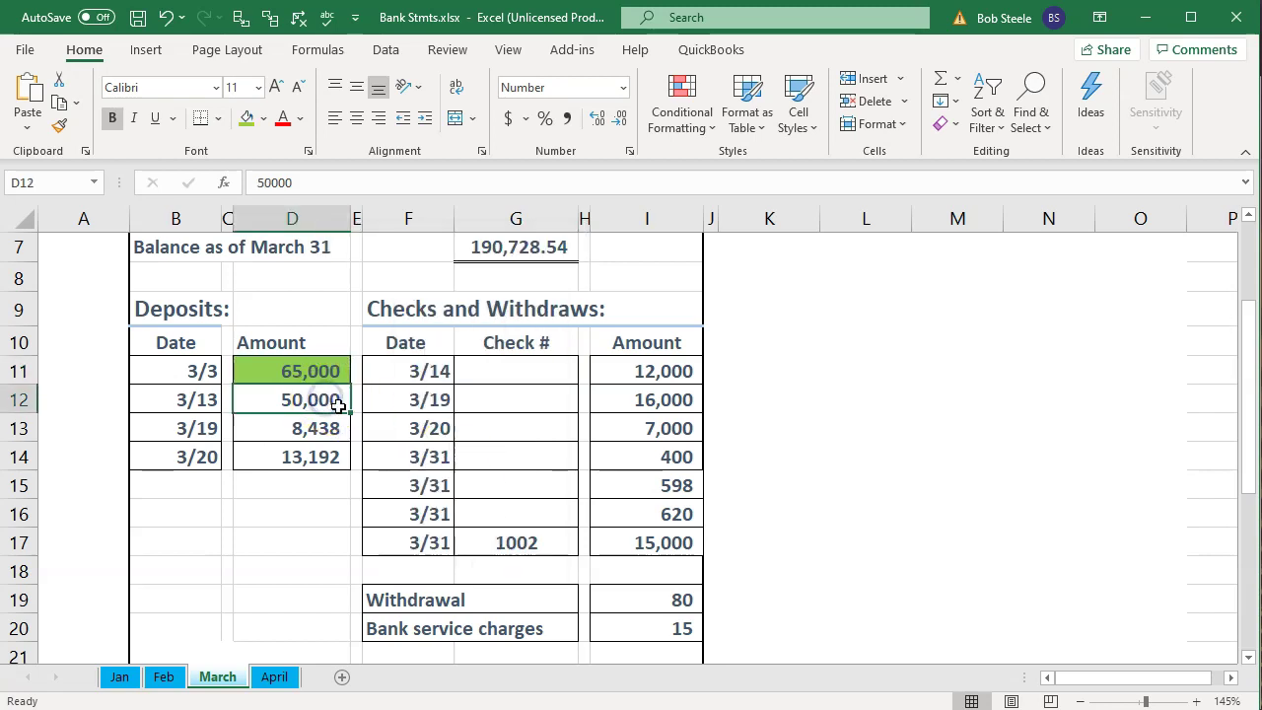
{"action": "left_click", "coordinate": [1145, 18]}
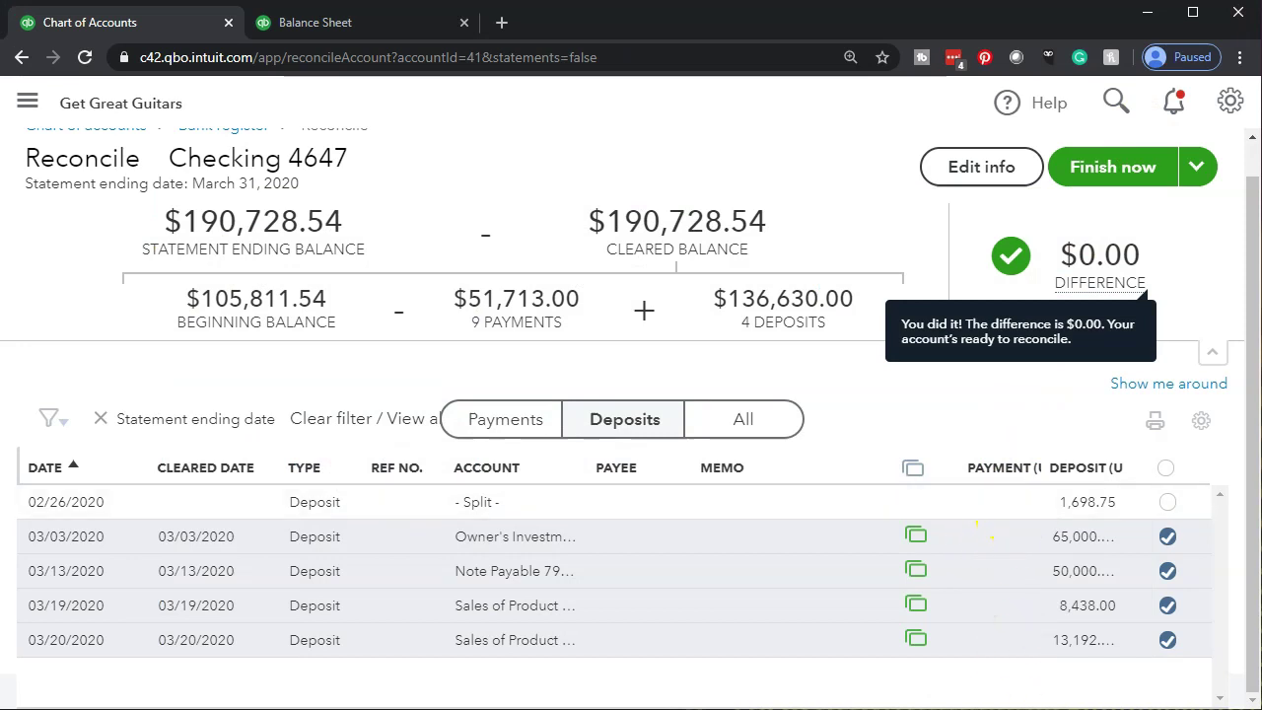
{"action": "key", "text": "ctrl+minus"}
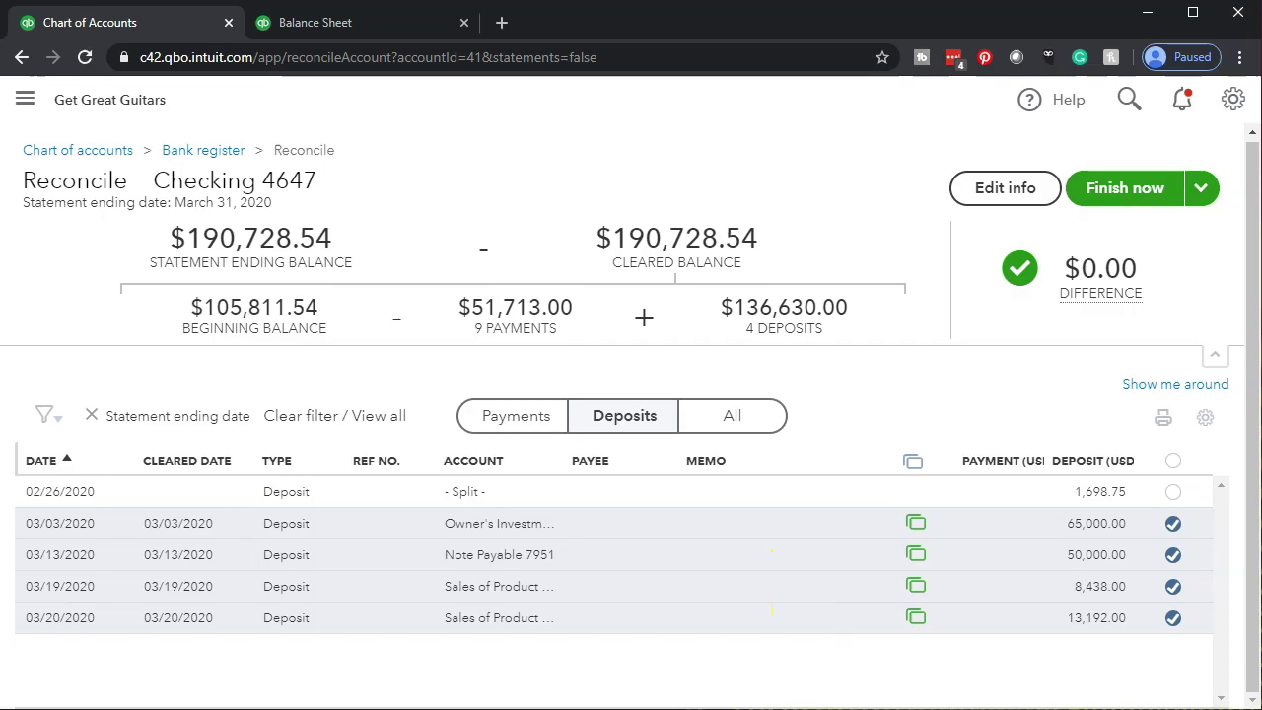
{"action": "key", "text": "alt+Tab"}
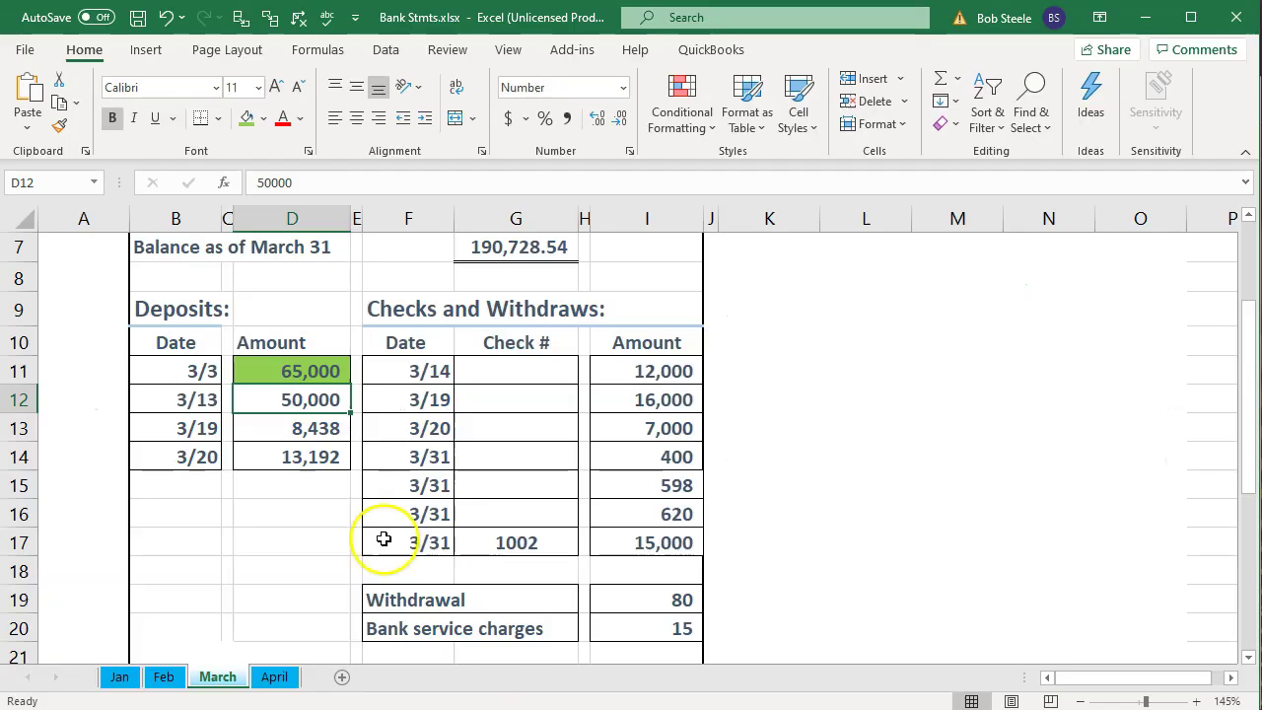
{"action": "right_click", "coordinate": [309, 406]}
{"action": "left_click", "coordinate": [389, 458]}
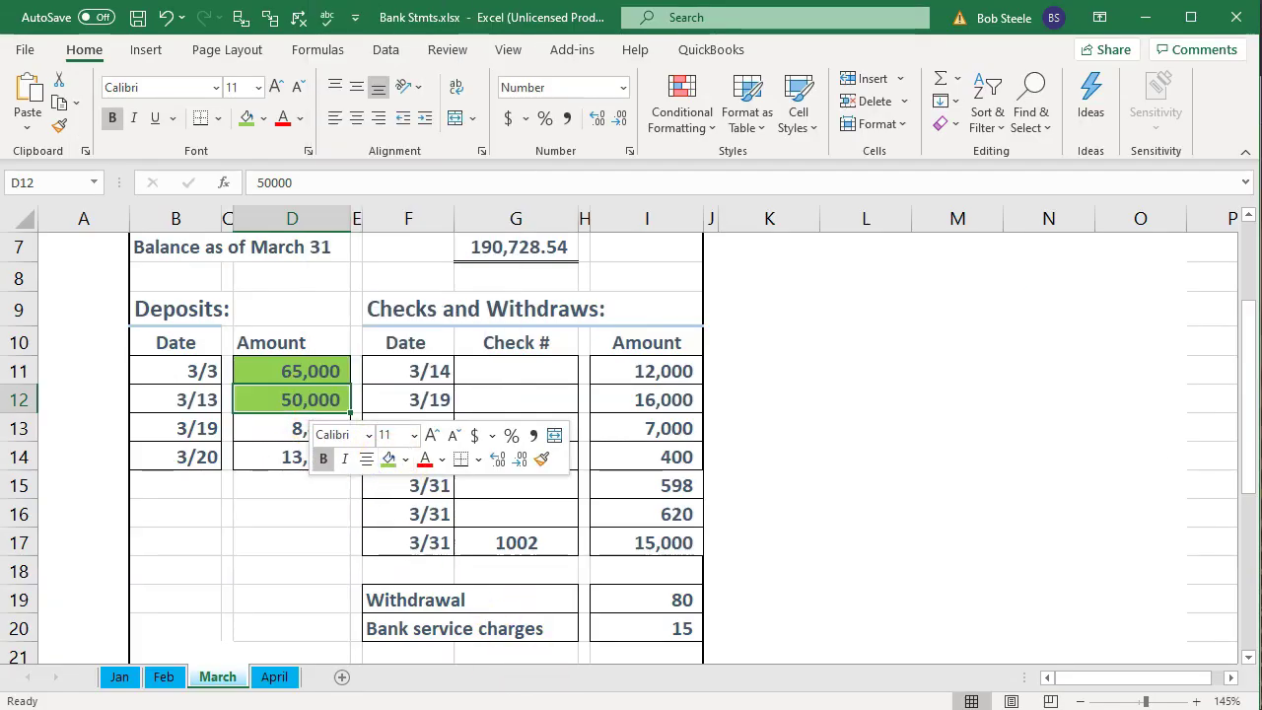
Check the 3/19 deposit of 8,438 in QuickBooks Online and fill its amount light green on the Excel bank statement
{"action": "key", "text": "alt+Tab"}
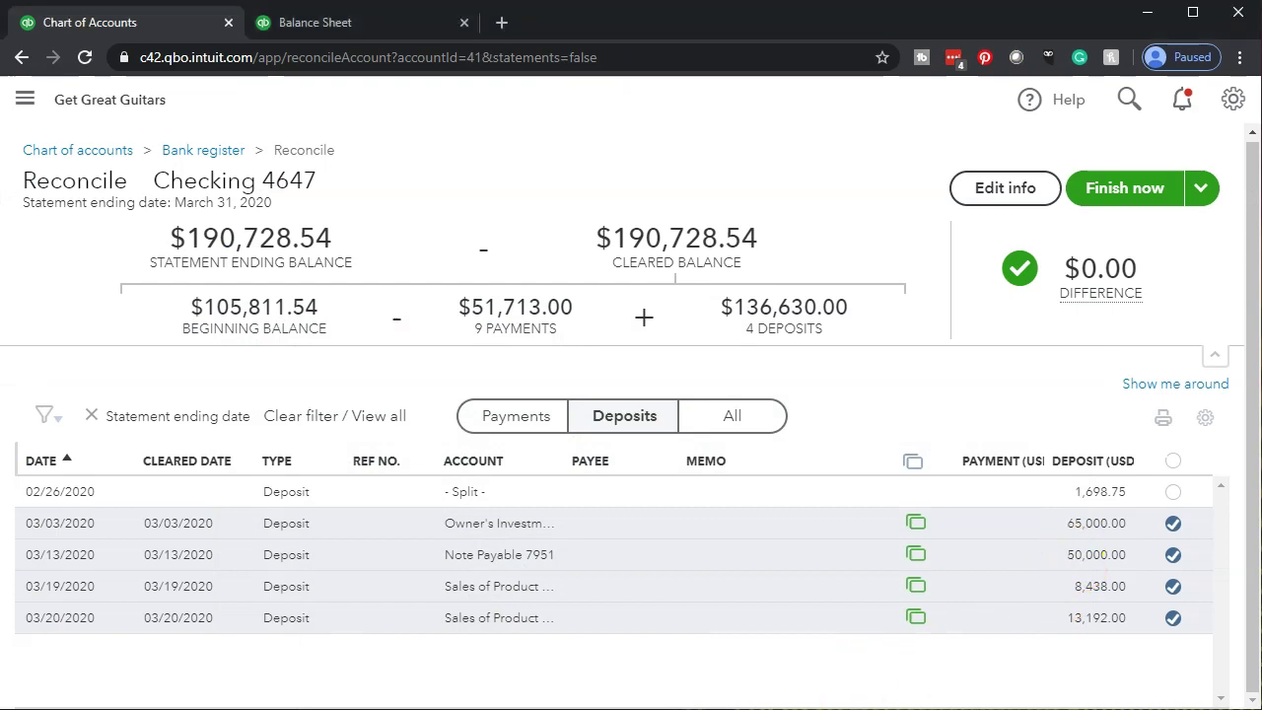
{"action": "key", "text": "alt+Tab"}
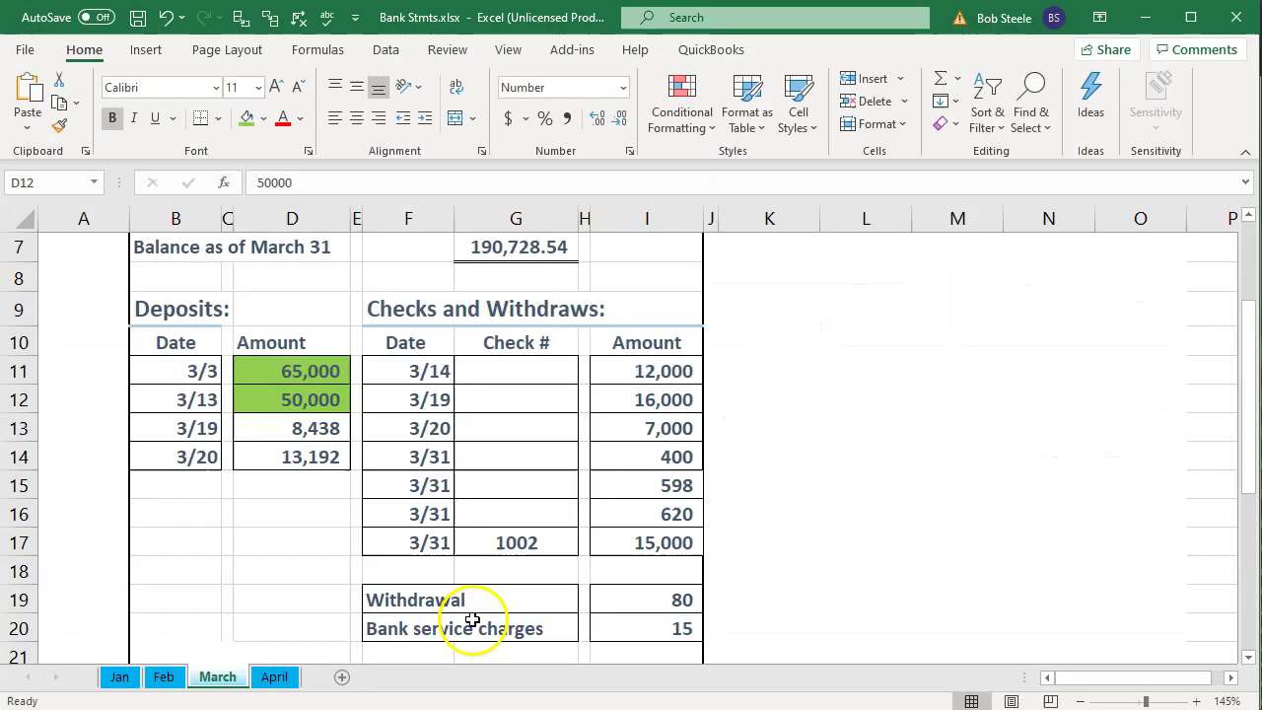
{"action": "right_click", "coordinate": [308, 427]}
{"action": "left_click", "coordinate": [387, 481]}
{"action": "left_click", "coordinate": [333, 487]}
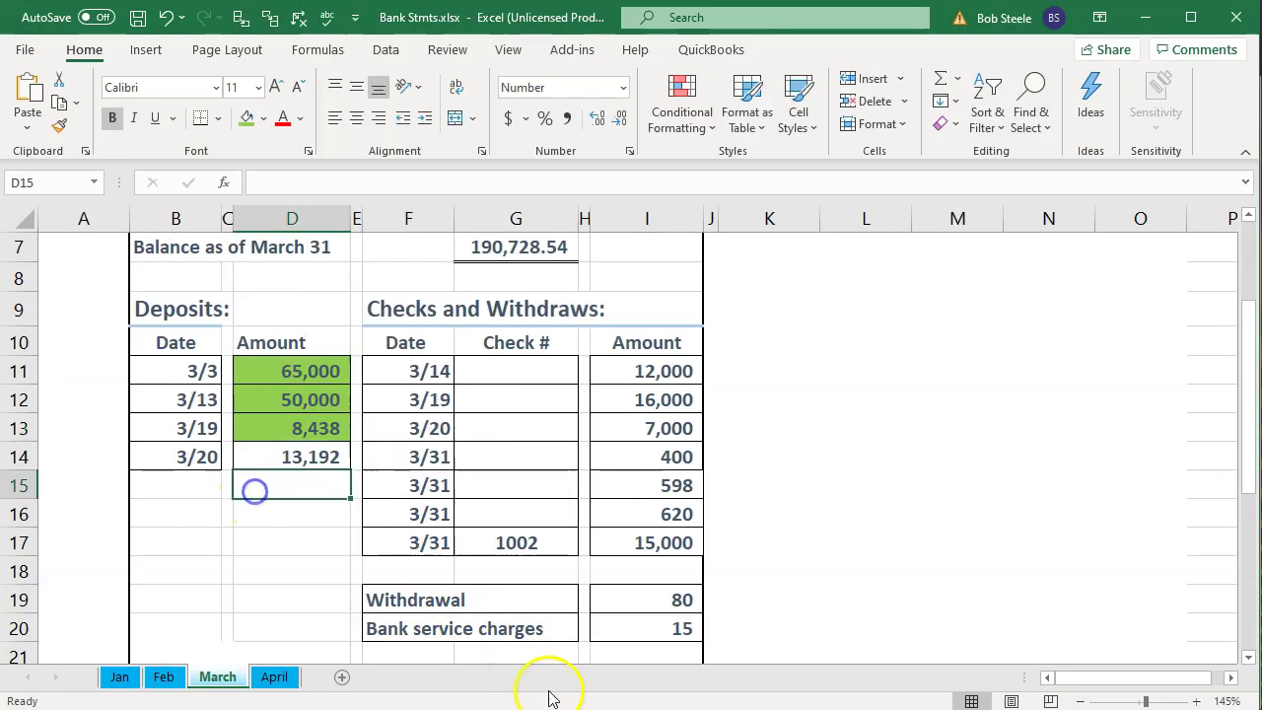
Check the 3/20 deposit of 13,192 in QuickBooks Online and fill its amount light green on the Excel bank statement
{"action": "key", "text": "alt+Tab"}
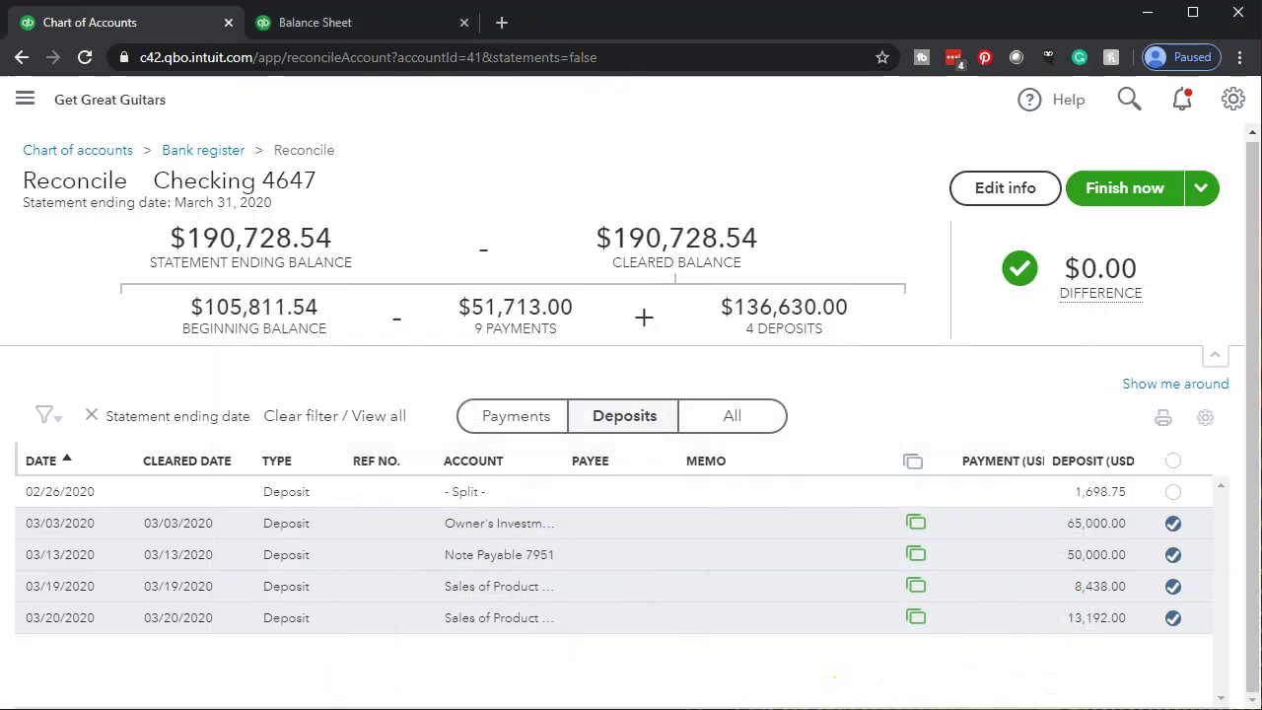
{"action": "key", "text": "alt+Tab"}
{"action": "left_click", "coordinate": [290, 457]}
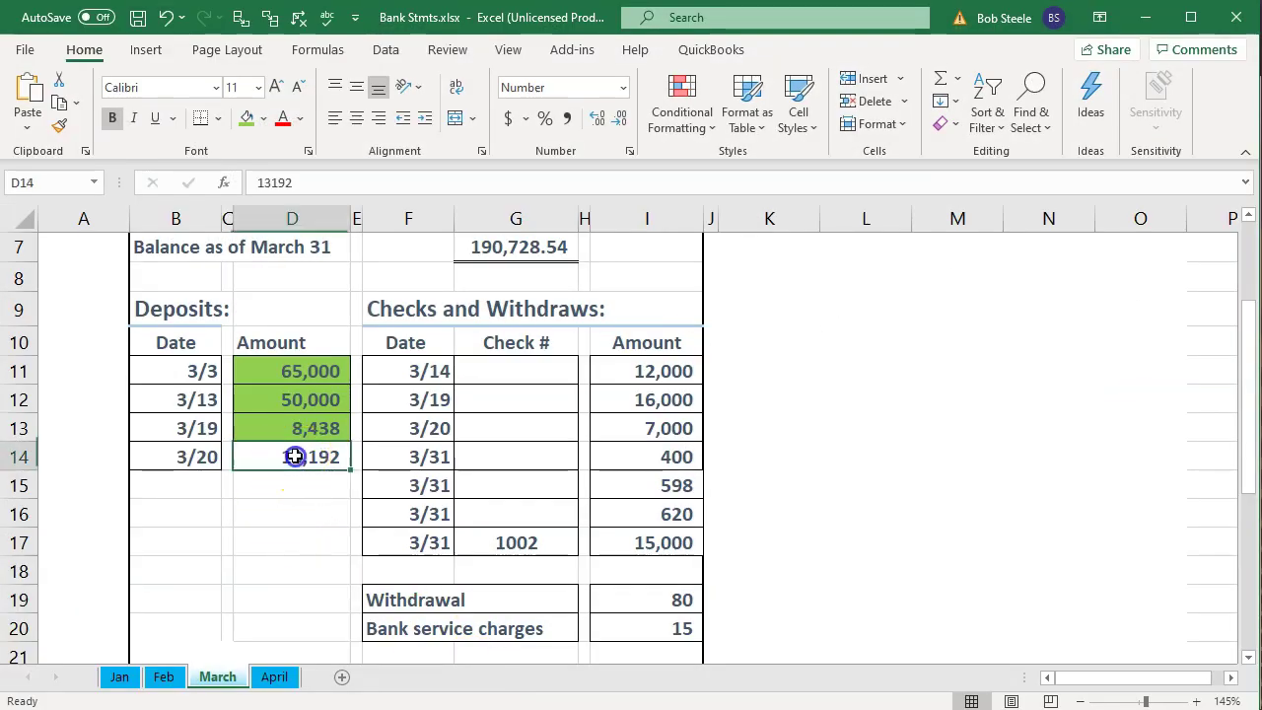
{"action": "right_click", "coordinate": [293, 455]}
{"action": "left_click", "coordinate": [376, 510]}
{"action": "left_click", "coordinate": [254, 512]}
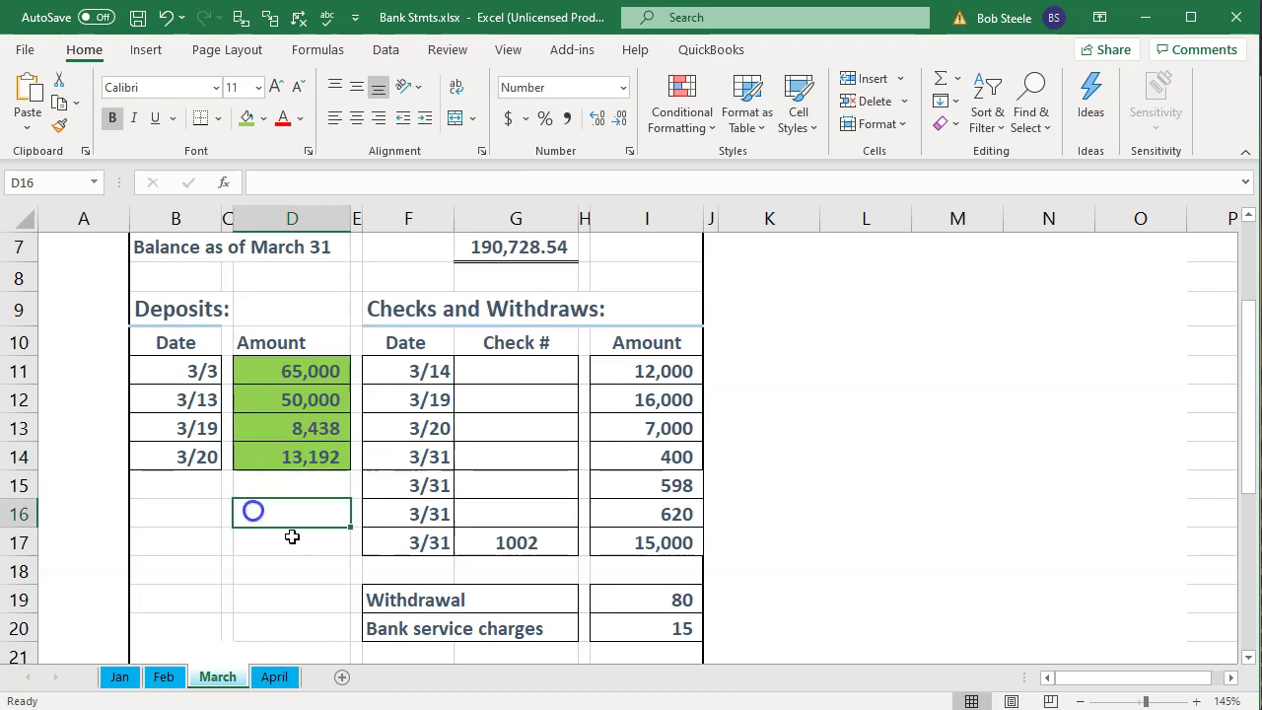
Switch to QuickBooks Online, filter the reconciliation list to payments only, and review the March payments
{"action": "key", "text": "alt+Tab"}
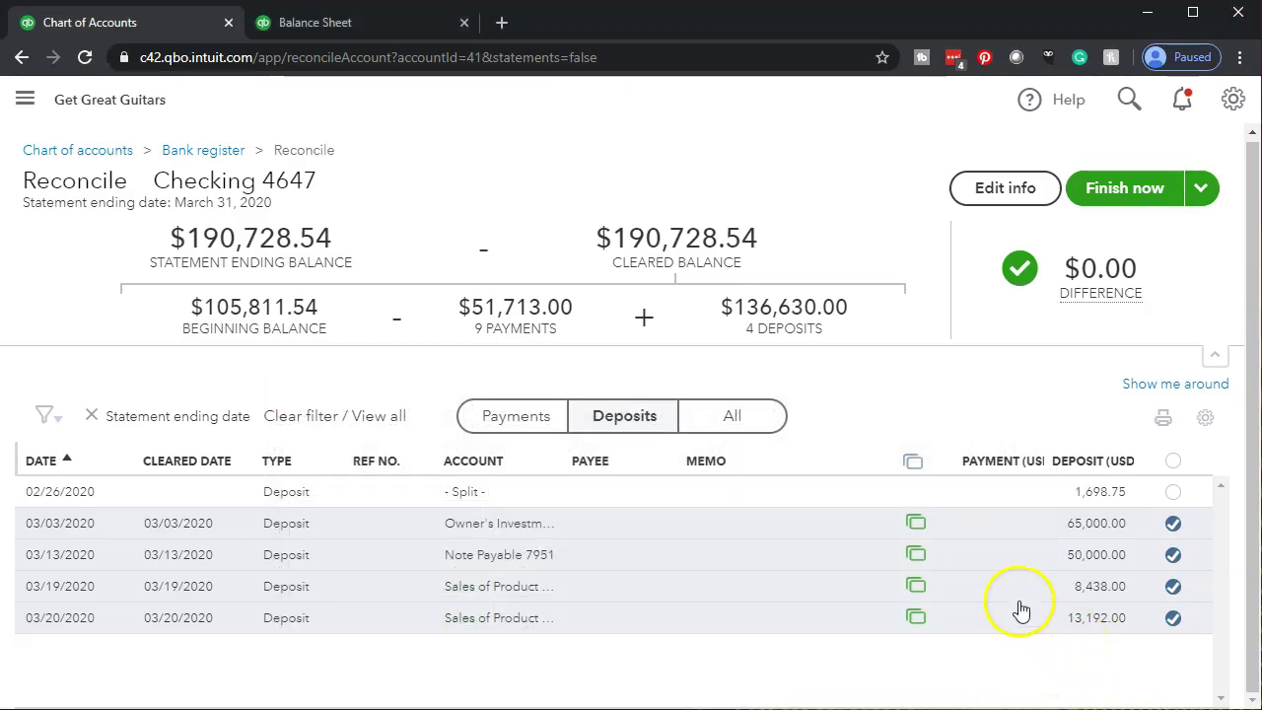
{"action": "left_click", "coordinate": [531, 419]}
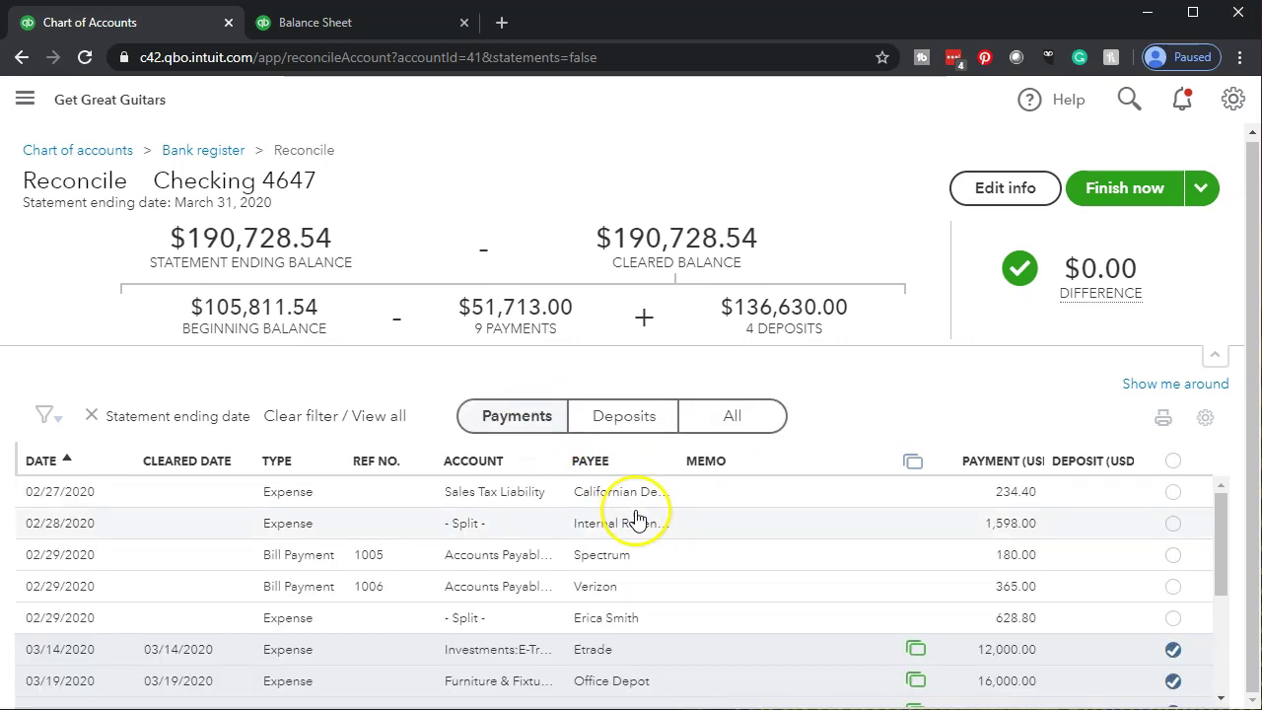
{"action": "scroll", "coordinate": [635, 575], "scroll_direction": "down", "scroll_amount": 1}
{"action": "scroll", "coordinate": [633, 570], "scroll_direction": "down", "scroll_amount": 1}
{"action": "scroll", "coordinate": [632, 568], "scroll_direction": "up", "scroll_amount": 1}
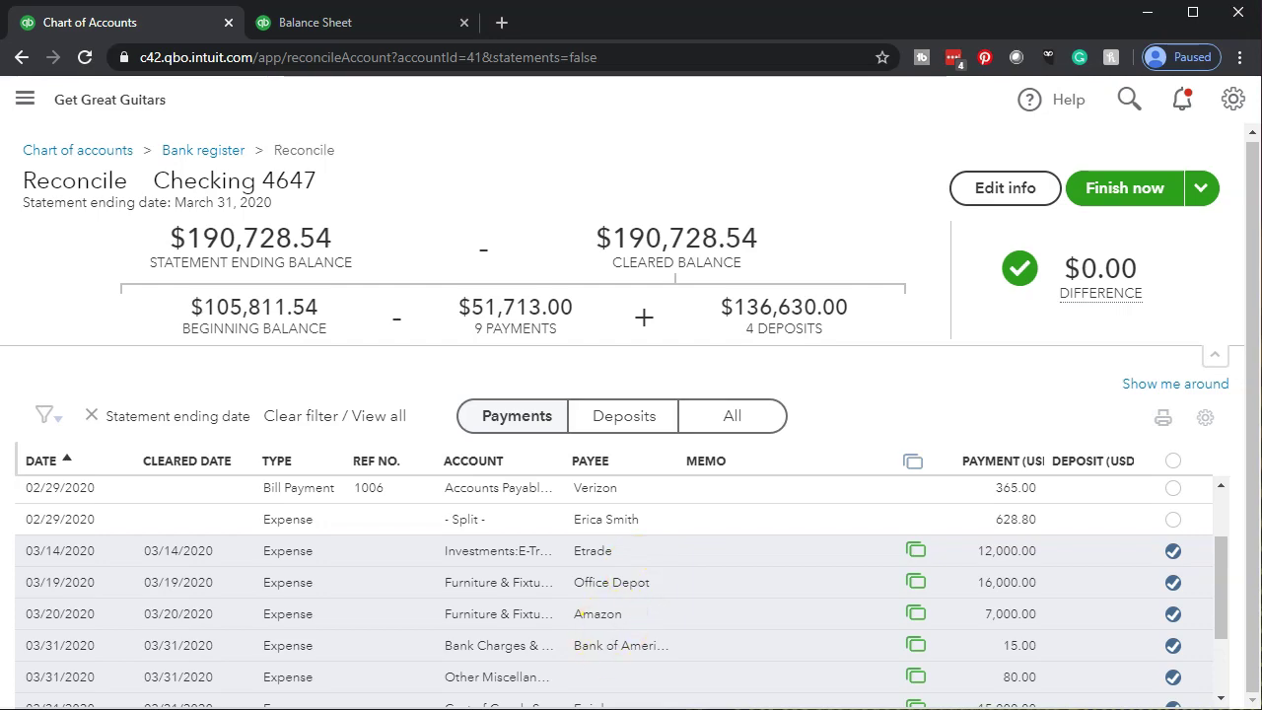
Fill the 3/14 withdrawal of 12,000 light green on the Excel bank statement, and return to the QuickBooks Online payments
{"action": "key", "text": "alt+Tab"}
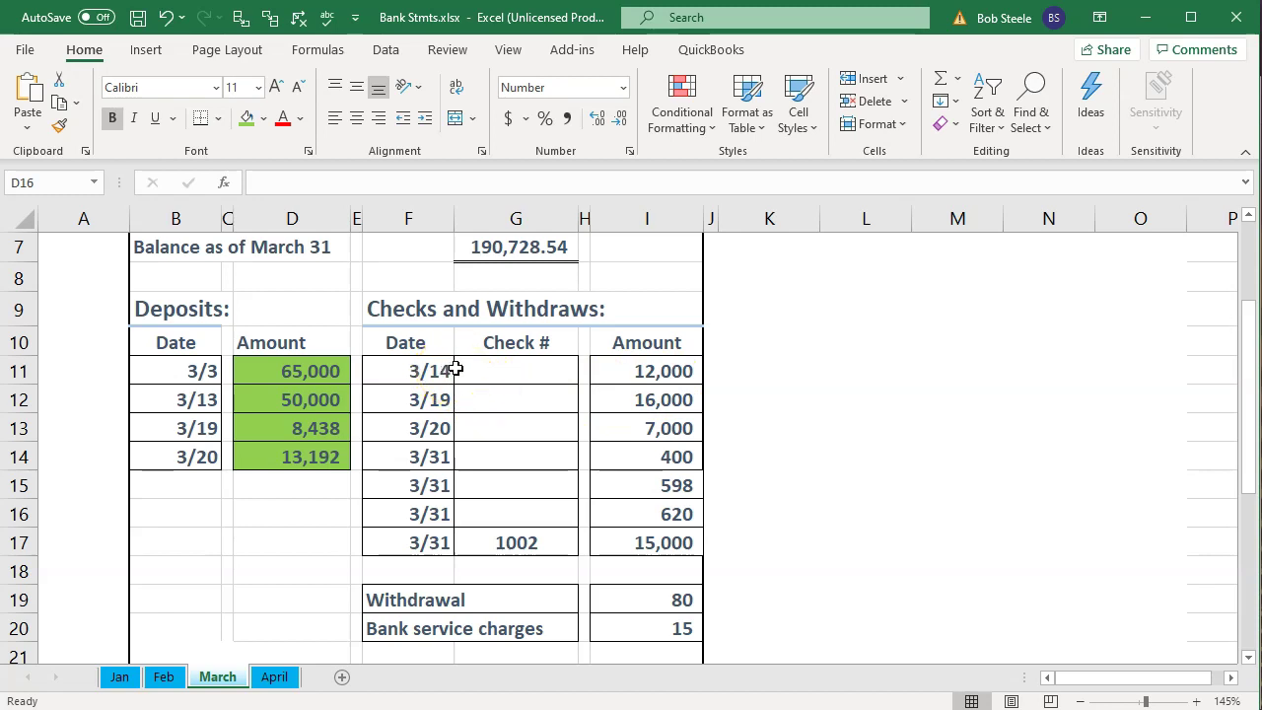
{"action": "right_click", "coordinate": [642, 369]}
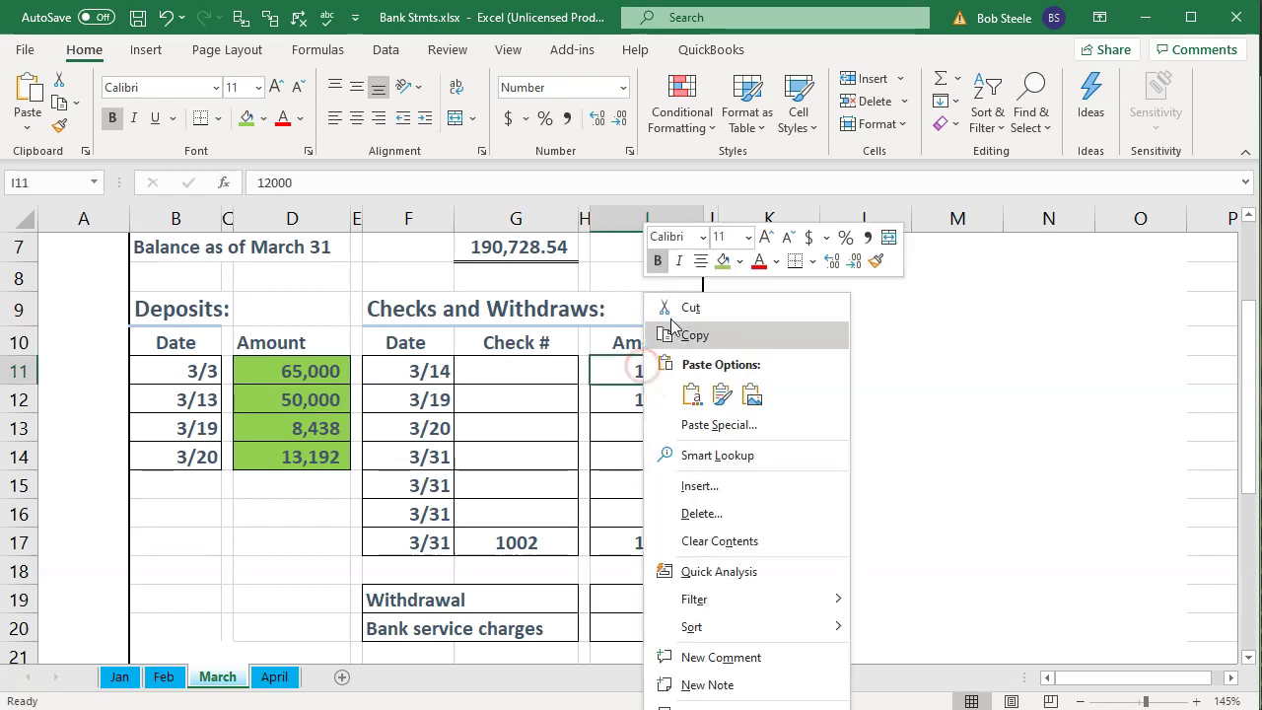
{"action": "left_click", "coordinate": [717, 262]}
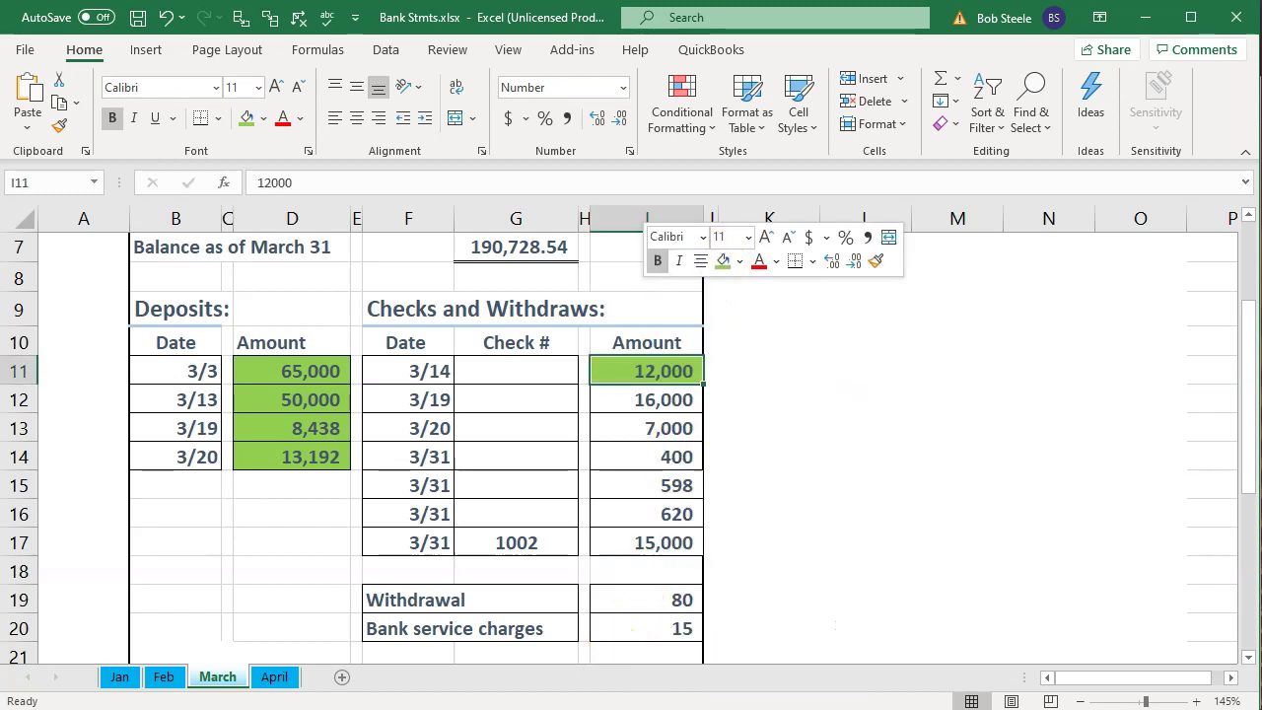
{"action": "key", "text": "alt+Tab"}
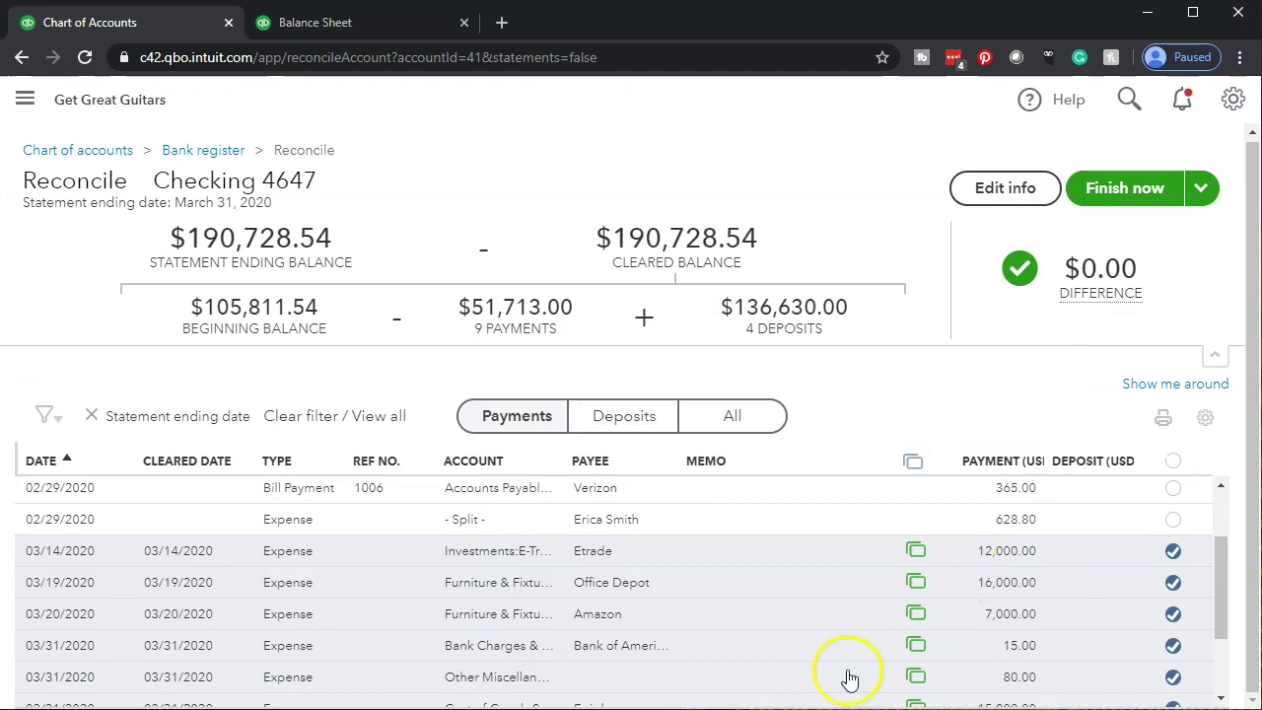
Switch to the Excel bank statement and fill the 3/19 withdrawal of 16,000 light green
{"action": "key", "text": "alt+Tab"}
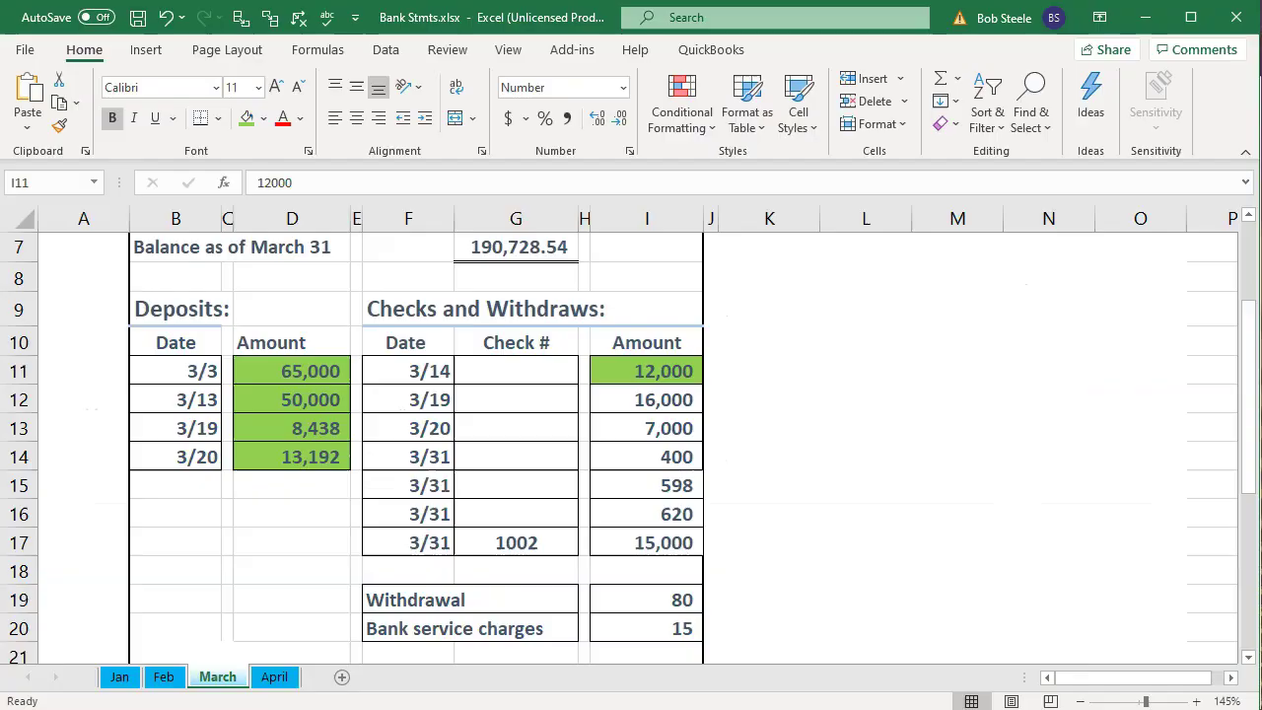
{"action": "left_click", "coordinate": [651, 397]}
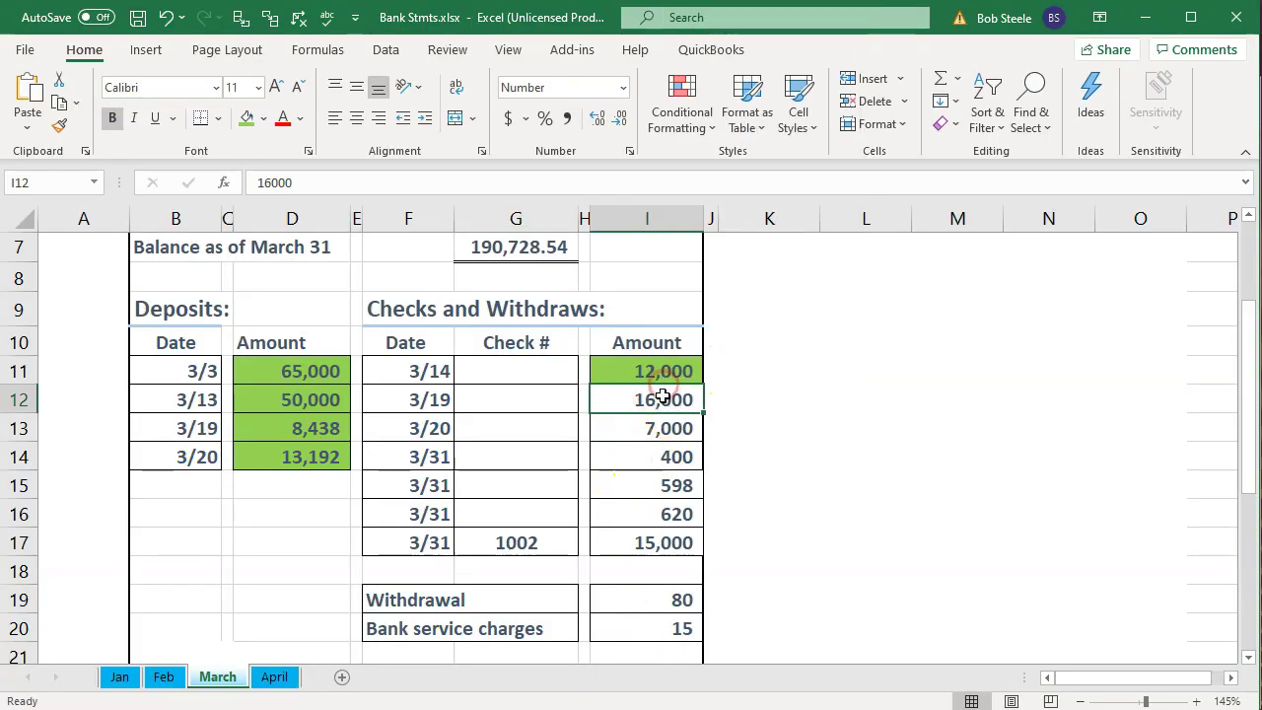
{"action": "right_click", "coordinate": [663, 396]}
{"action": "left_click", "coordinate": [744, 454]}
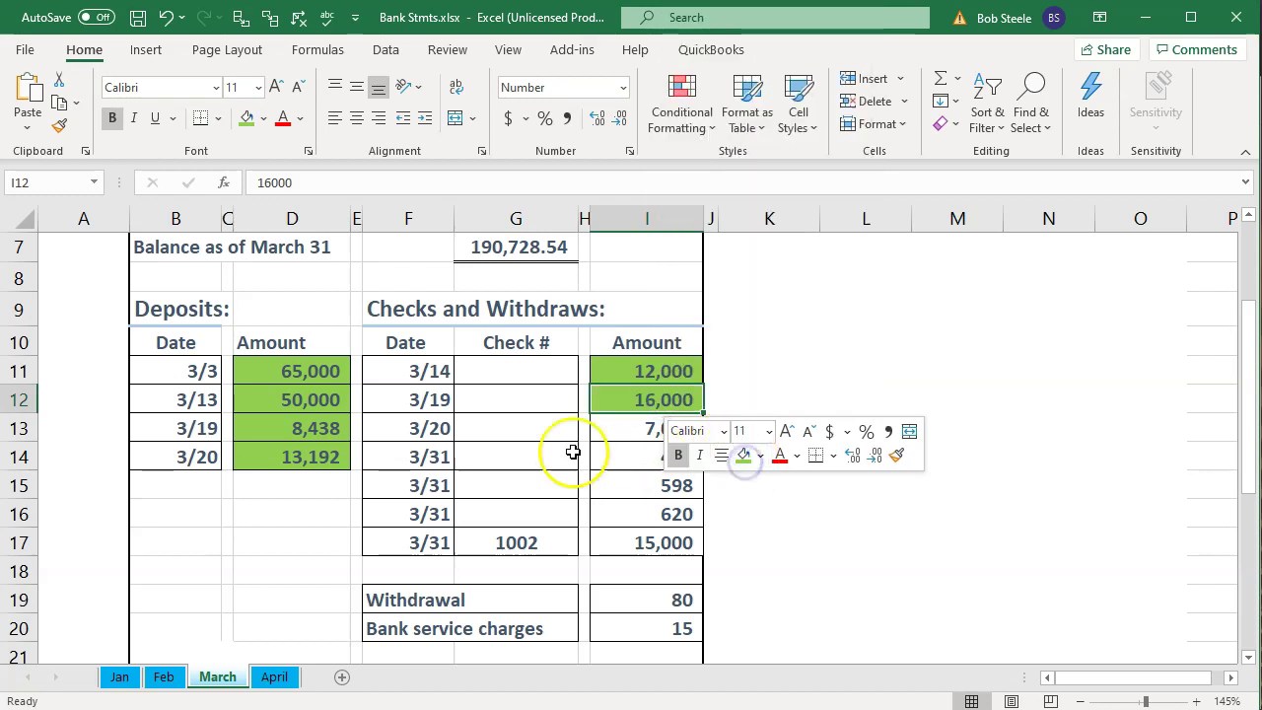
{"action": "left_click", "coordinate": [426, 399]}
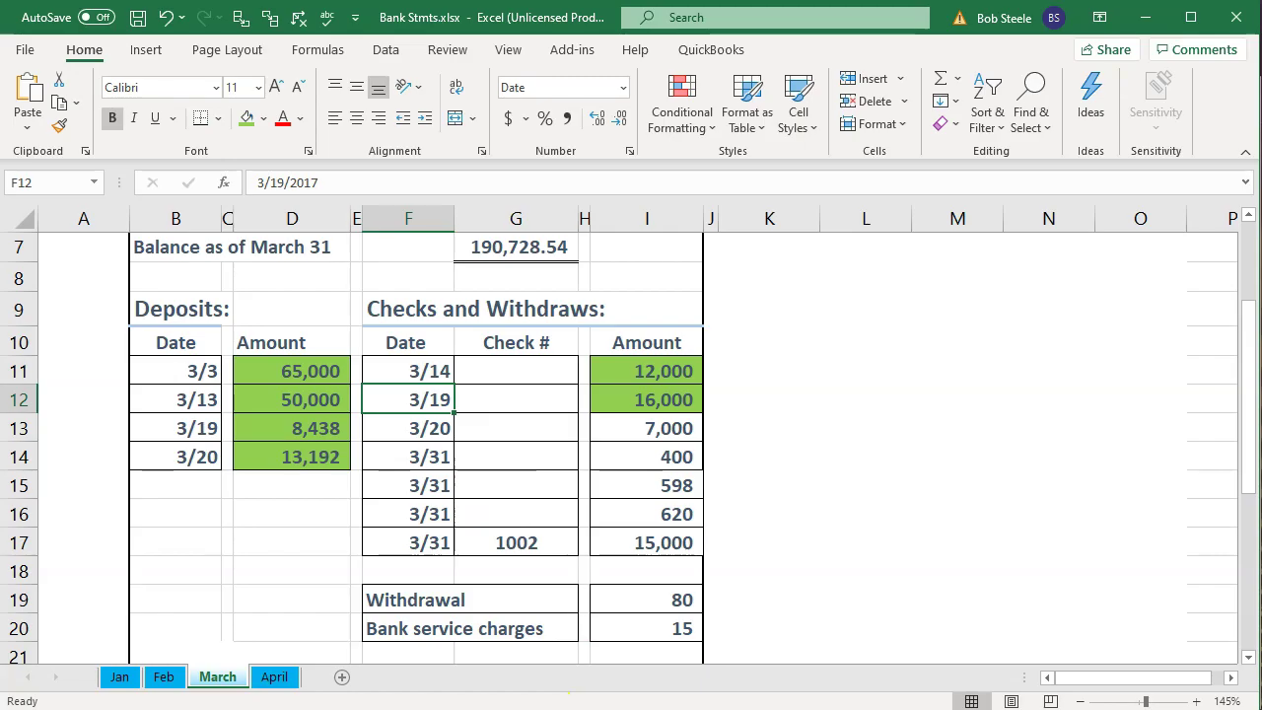
Check the 3/20 payment of 7,000 in QuickBooks Online and fill its amount light green on the Excel bank statement
{"action": "left_click", "coordinate": [627, 708]}
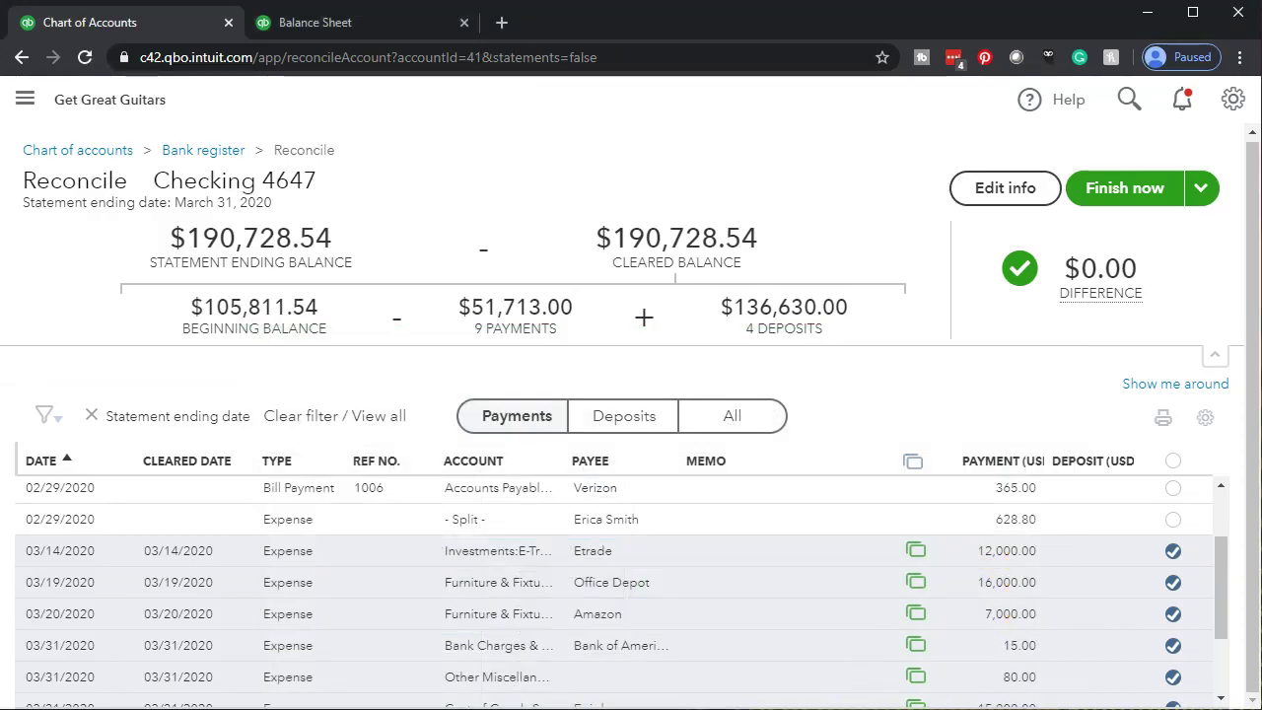
{"action": "left_click", "coordinate": [687, 708]}
{"action": "right_click", "coordinate": [660, 429]}
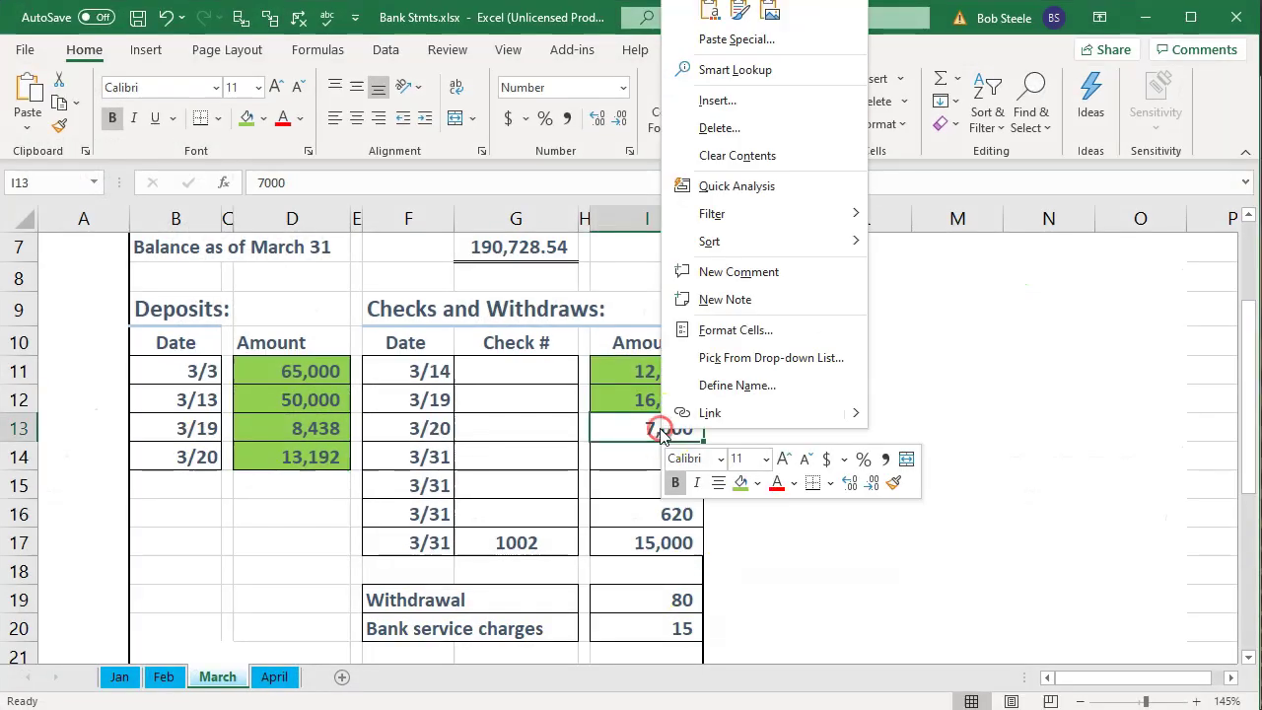
{"action": "left_click", "coordinate": [741, 483]}
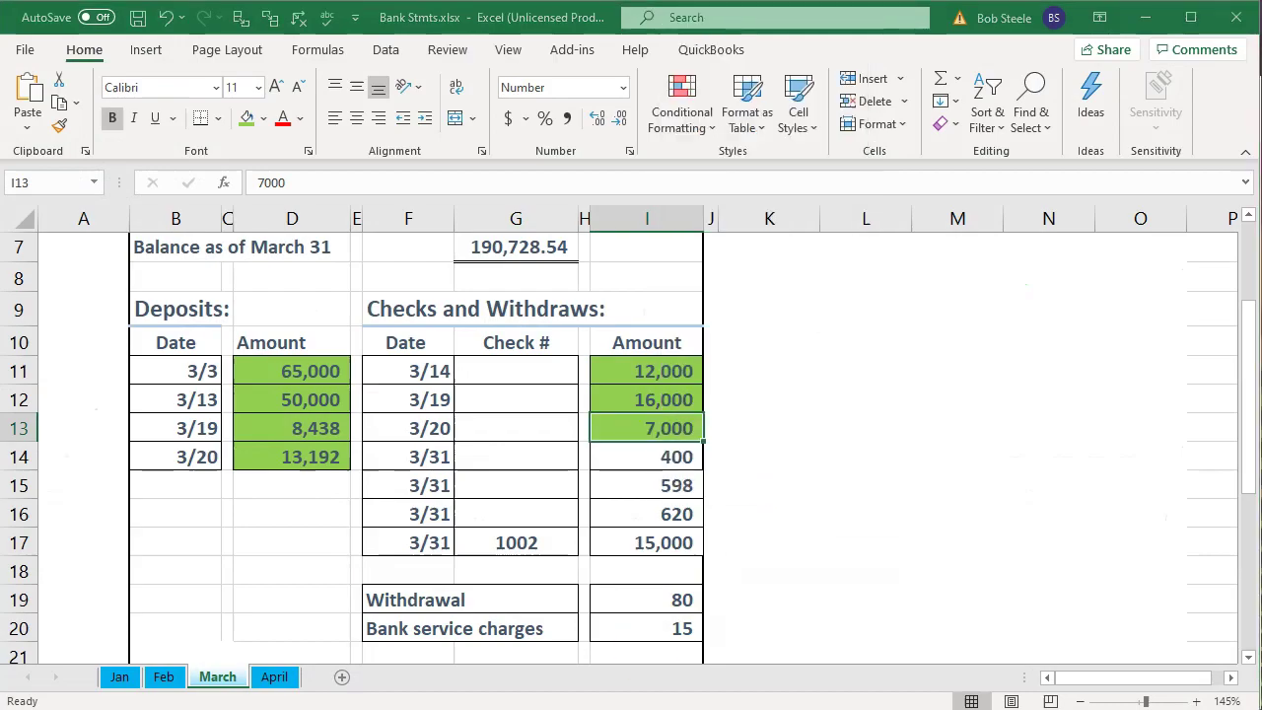
Compare the 3/31 payments in QuickBooks Online with the remaining withdrawals on the Excel bank statement
{"action": "left_click", "coordinate": [627, 708]}
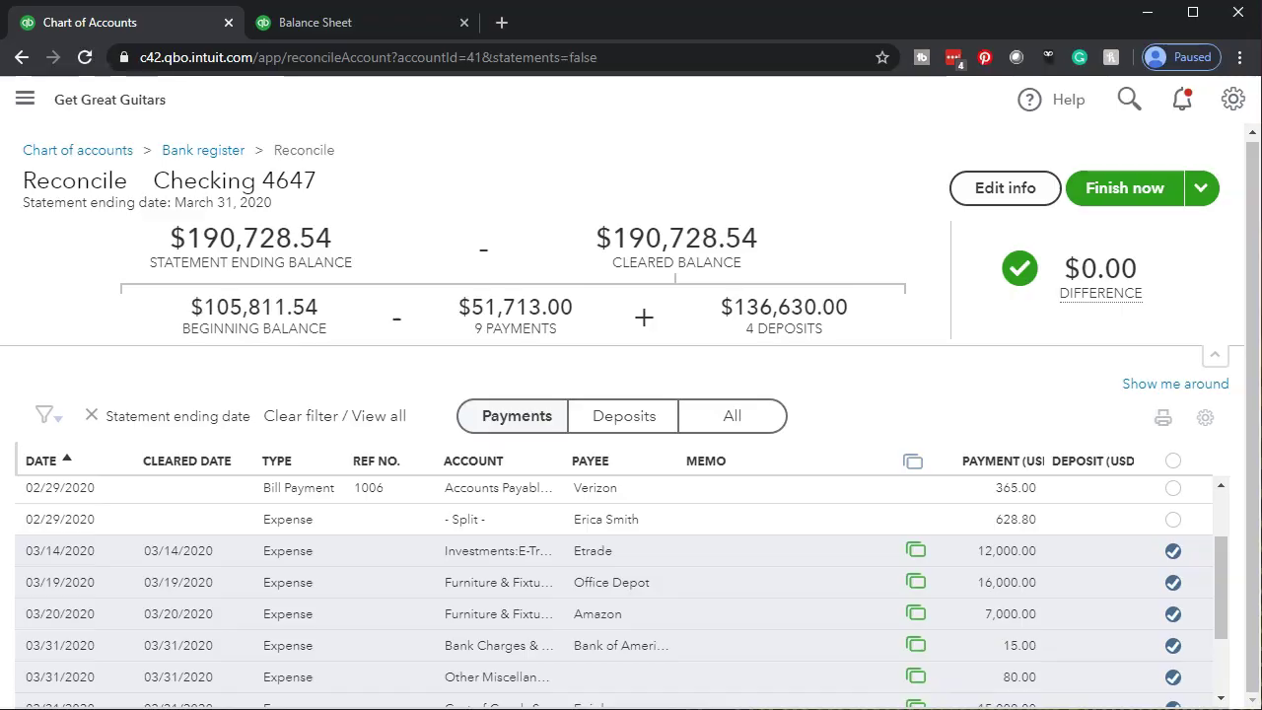
{"action": "left_click", "coordinate": [687, 708]}
{"action": "left_click", "coordinate": [572, 569]}
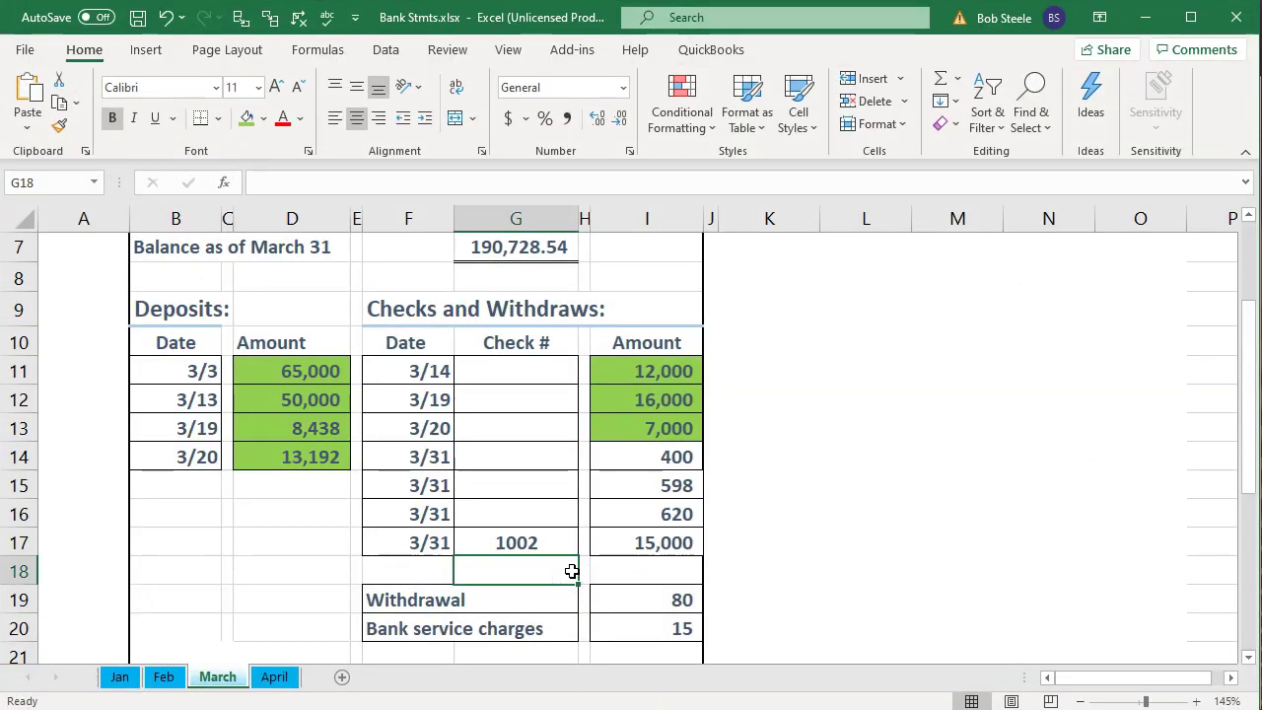
{"action": "left_click", "coordinate": [592, 708]}
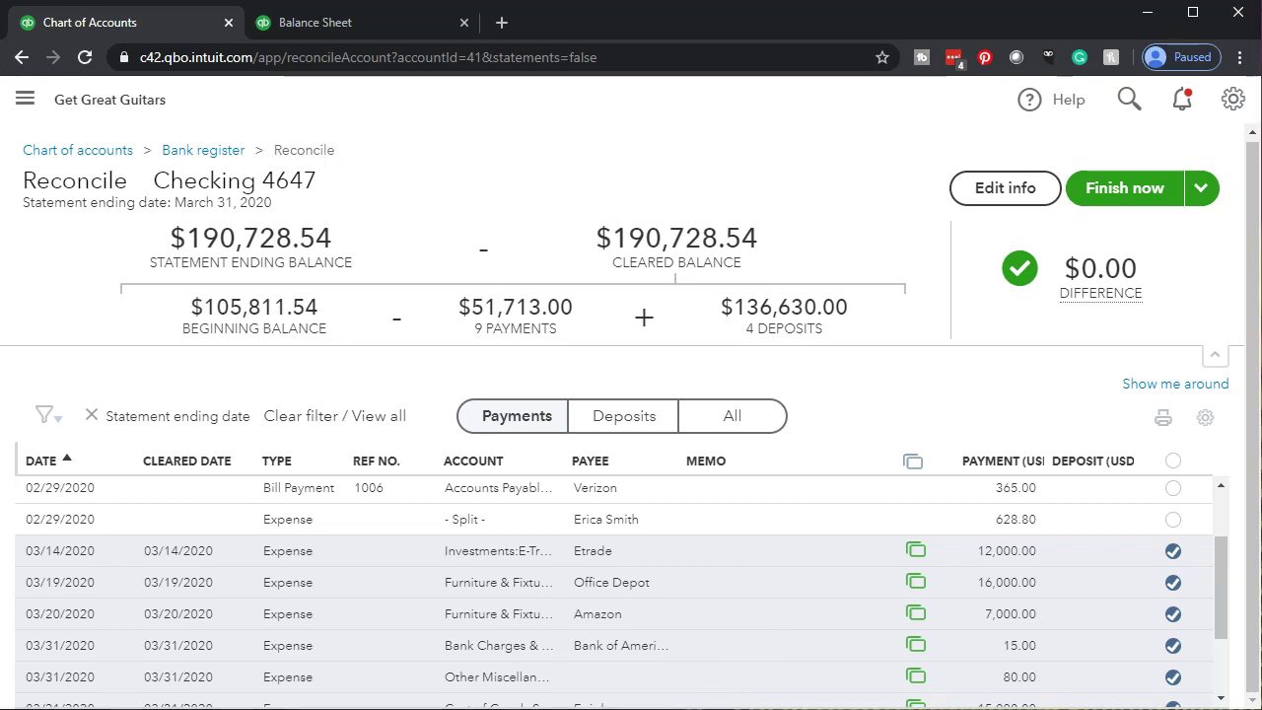
Finish the March reconciliation of Checking 4647 in QuickBooks Online and dismiss the confirmation without viewing the report
{"action": "key", "text": "alt+Tab"}
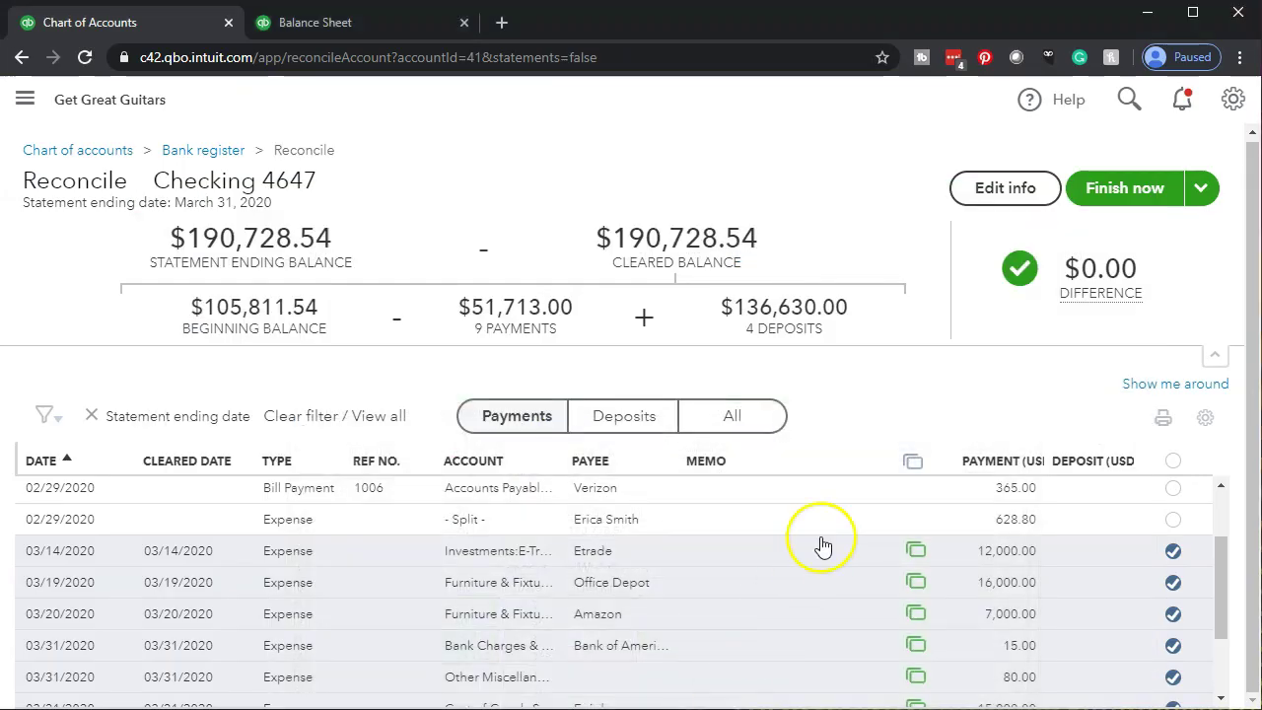
{"action": "left_click", "coordinate": [1113, 191]}
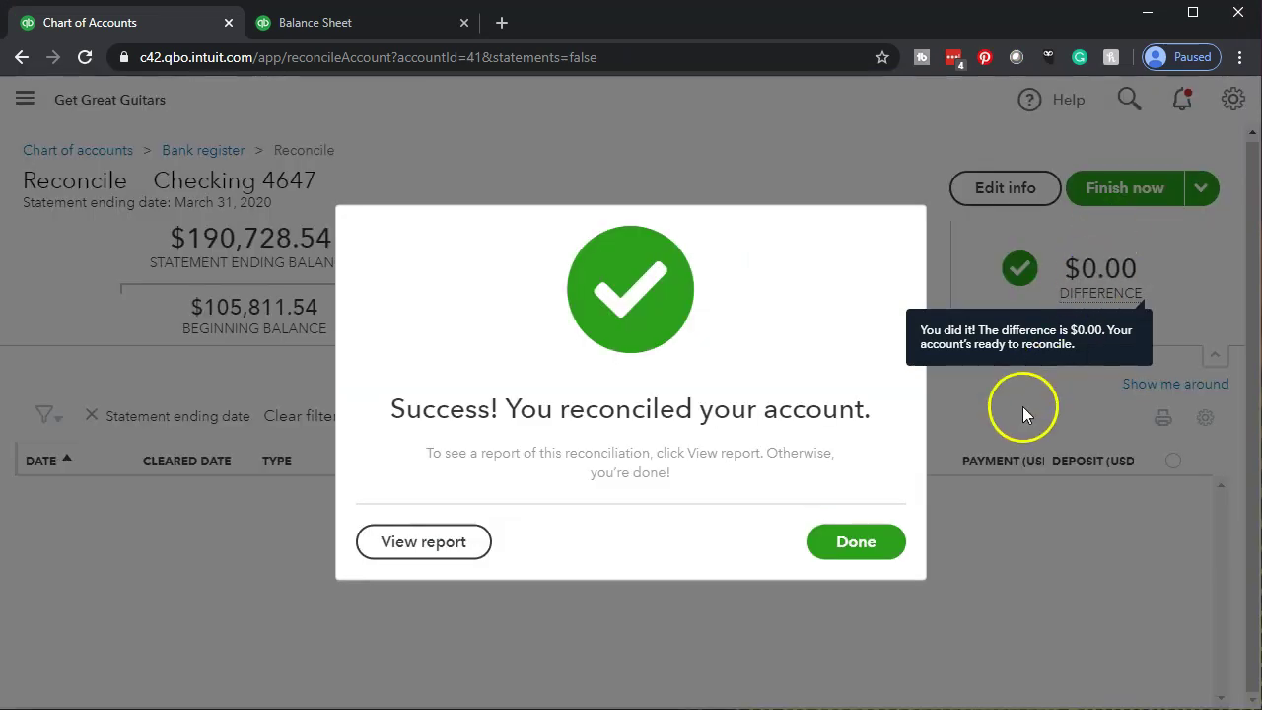
{"action": "left_click", "coordinate": [850, 549]}
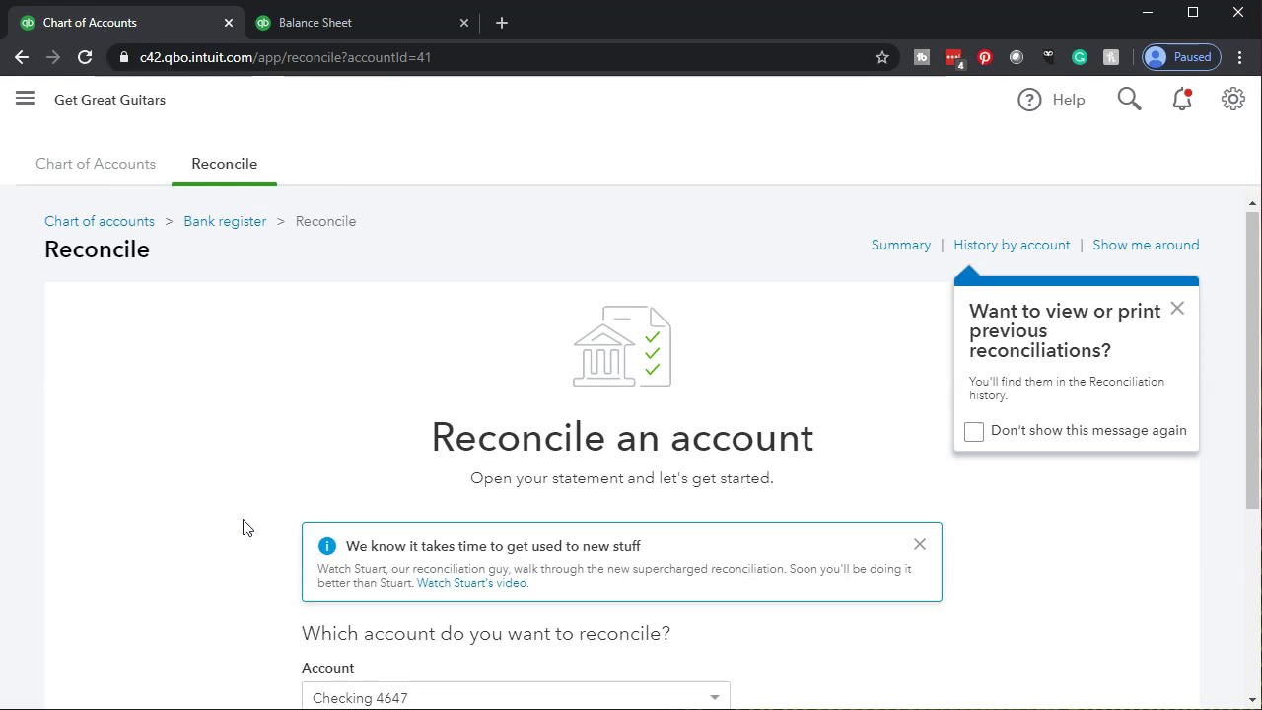
Open the Reports page from the QuickBooks Online home page
{"action": "scroll", "coordinate": [247, 527], "scroll_direction": "down", "scroll_amount": 2}
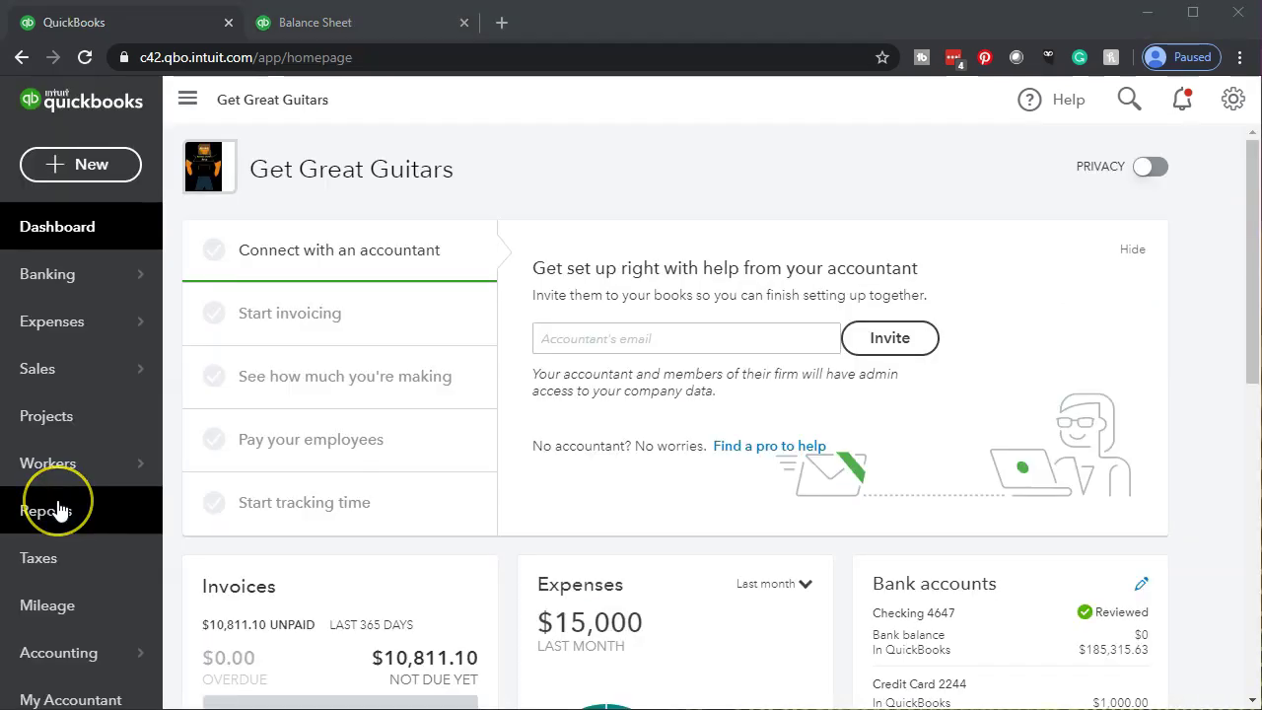
{"action": "scroll", "coordinate": [56, 507], "scroll_direction": "down", "scroll_amount": 2}
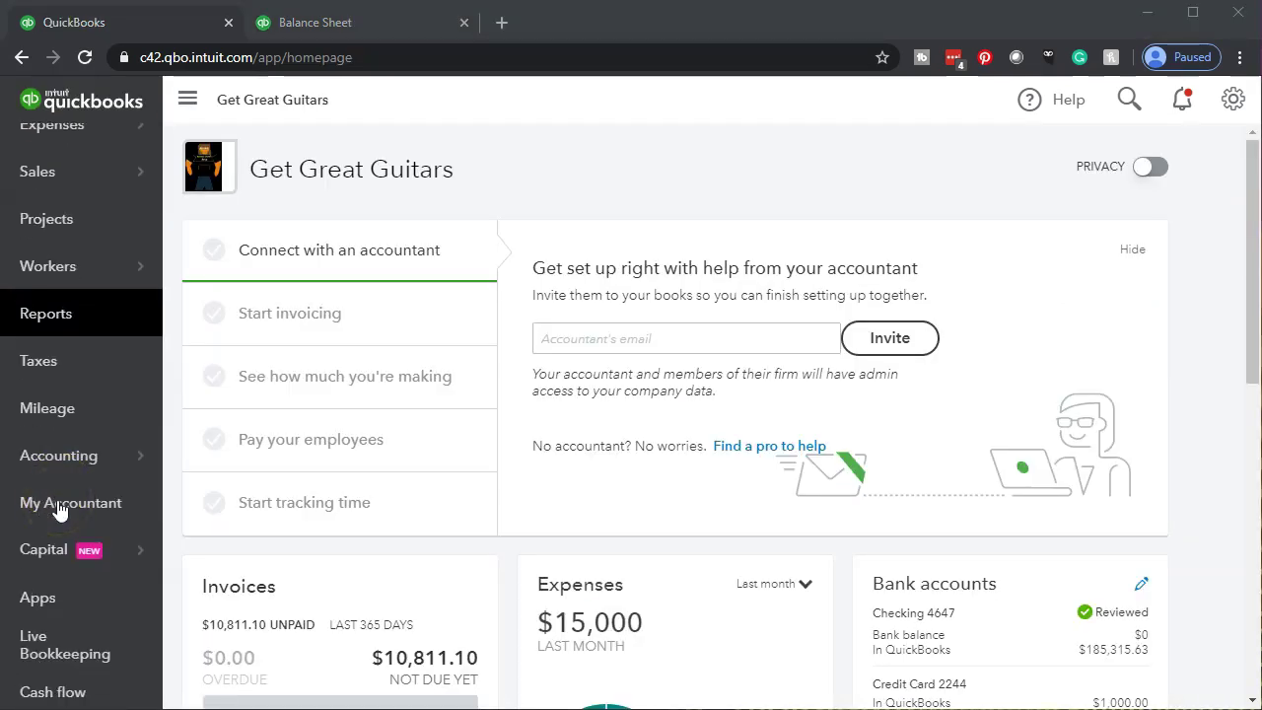
{"action": "scroll", "coordinate": [59, 510], "scroll_direction": "down", "scroll_amount": 2}
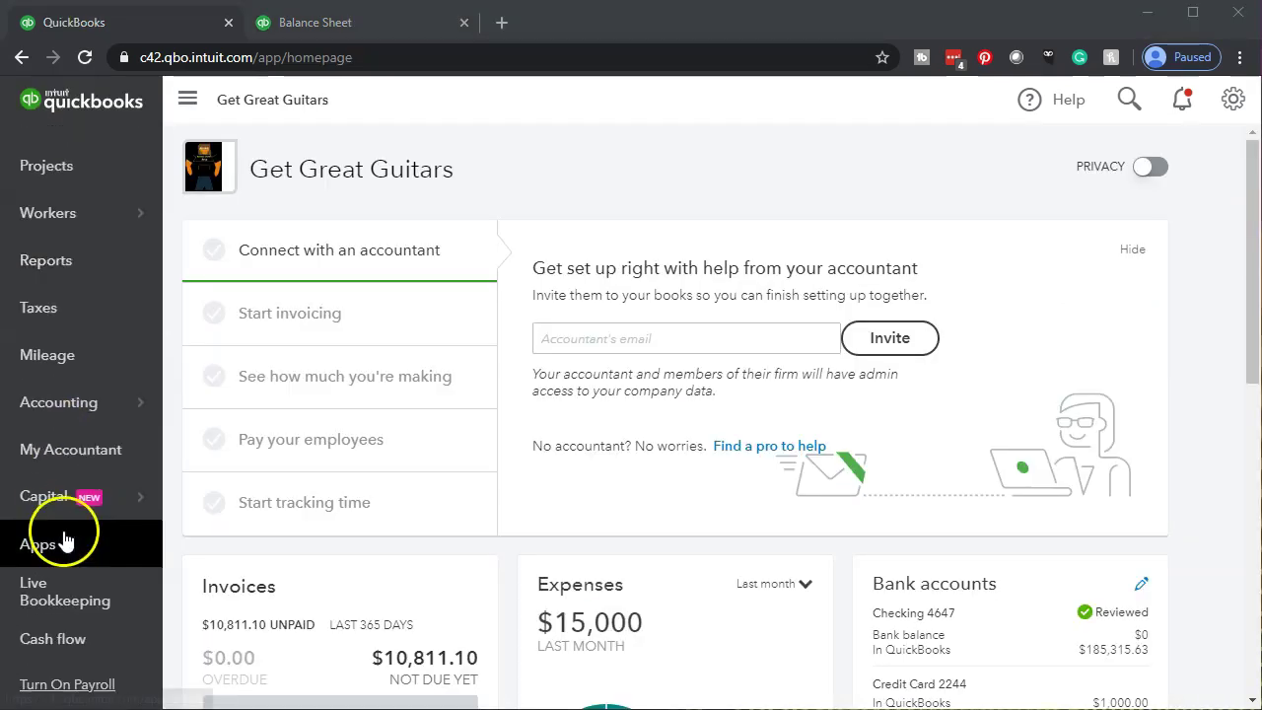
{"action": "scroll", "coordinate": [77, 552], "scroll_direction": "up", "scroll_amount": 2}
{"action": "left_click", "coordinate": [49, 359]}
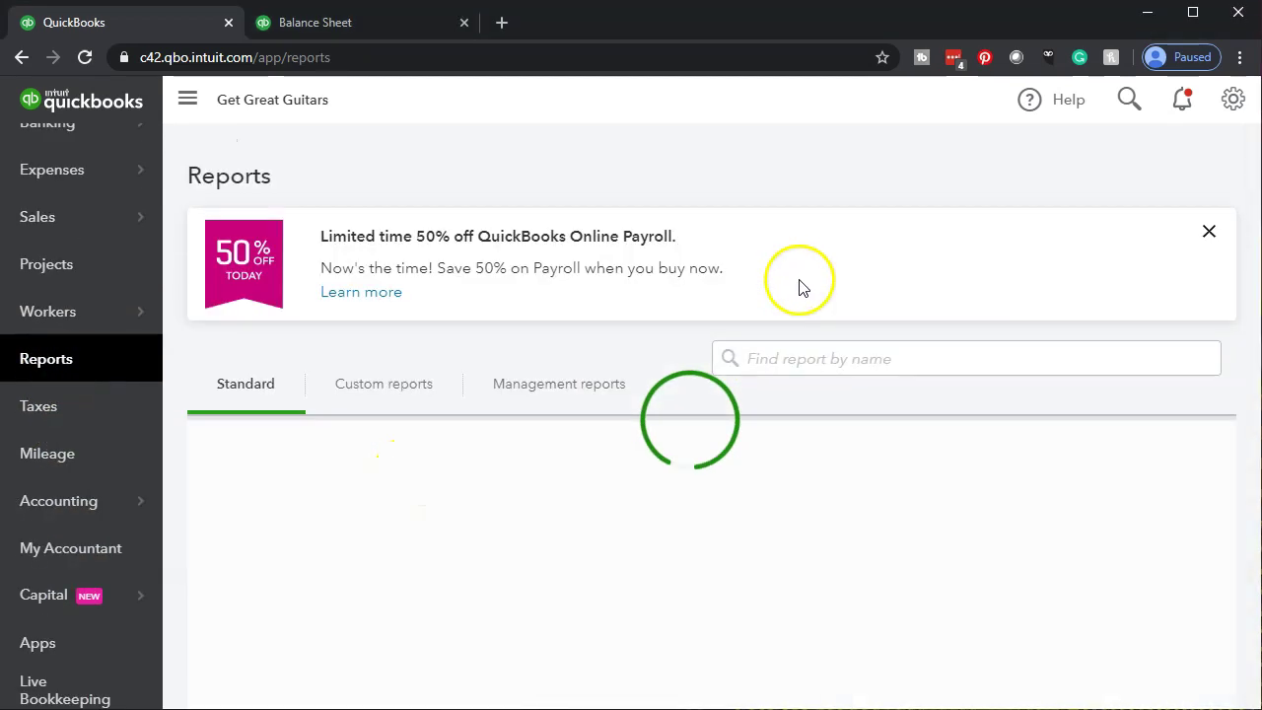
Search the reports for "reconc" and open Reconciliation Reports
{"action": "left_click", "coordinate": [812, 363]}
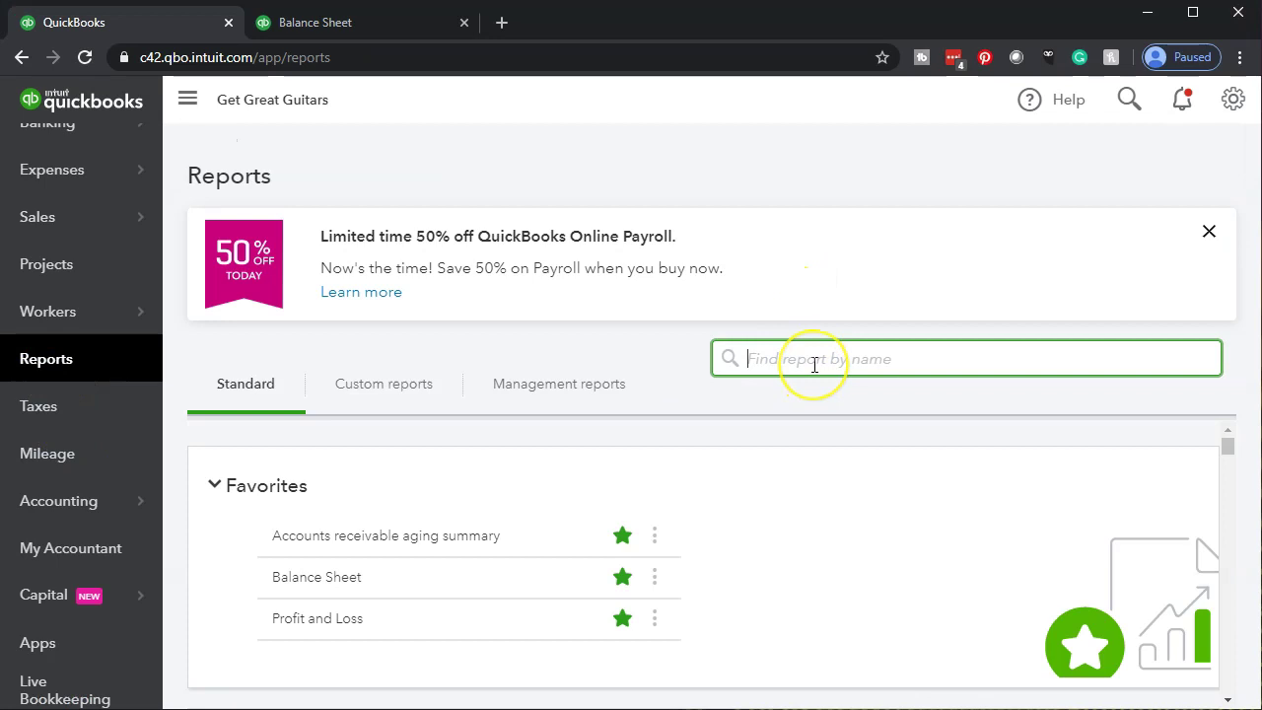
{"action": "type", "text": "rec"}
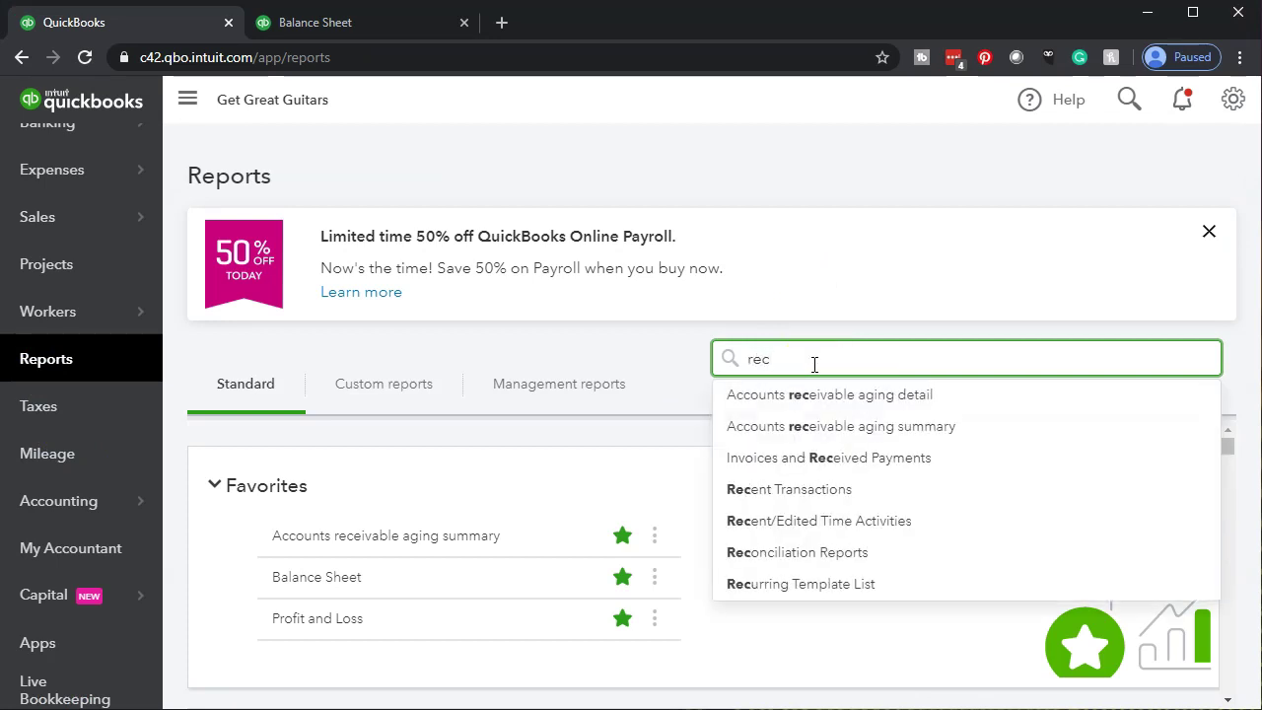
{"action": "type", "text": "onc"}
{"action": "key", "text": "Down"}
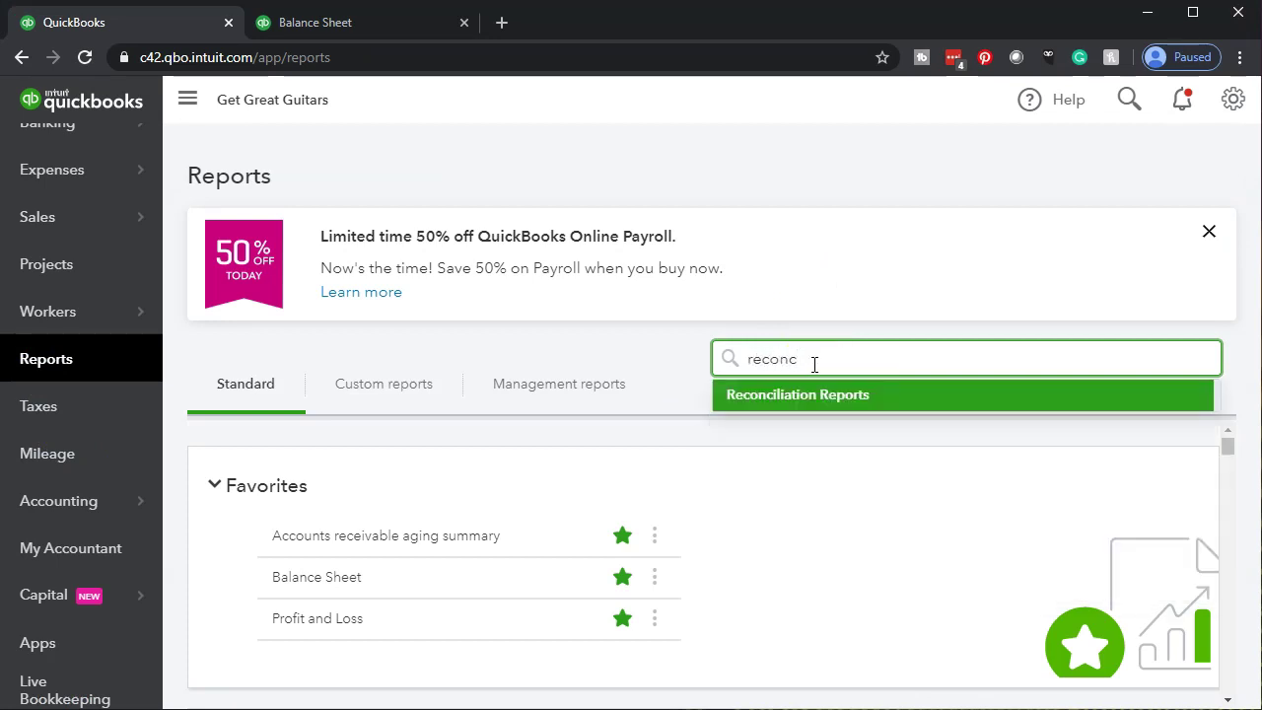
{"action": "key", "text": "Return"}
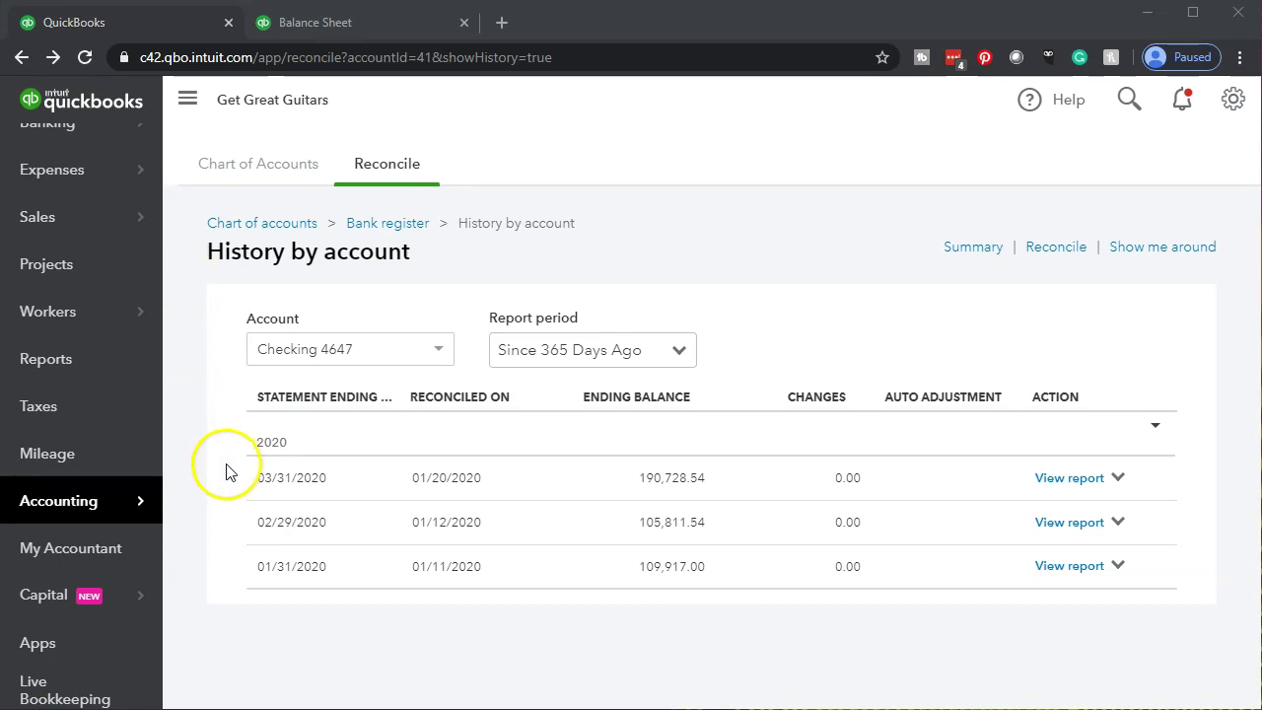
Open the Checking 4647 reconciliation report for 03/31/2020 and show its summary at 110% with the navigation sidebar hidden
{"action": "left_click", "coordinate": [372, 502]}
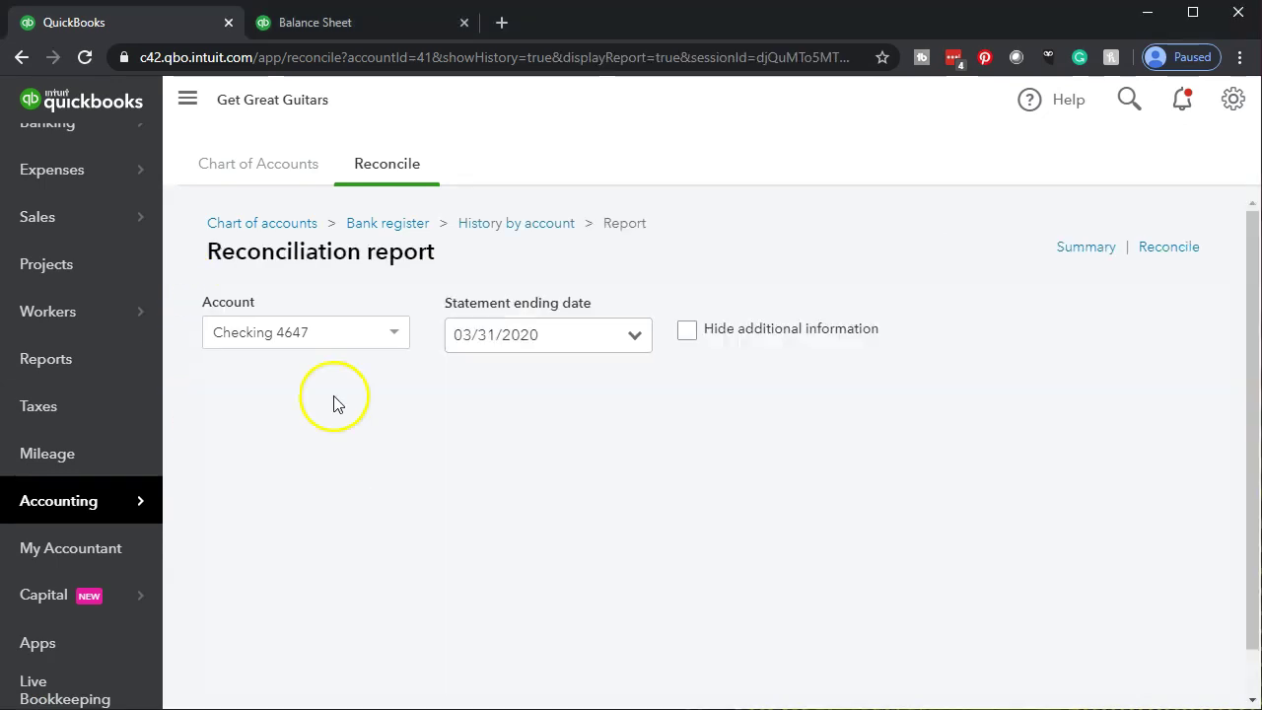
{"action": "left_click", "coordinate": [189, 103]}
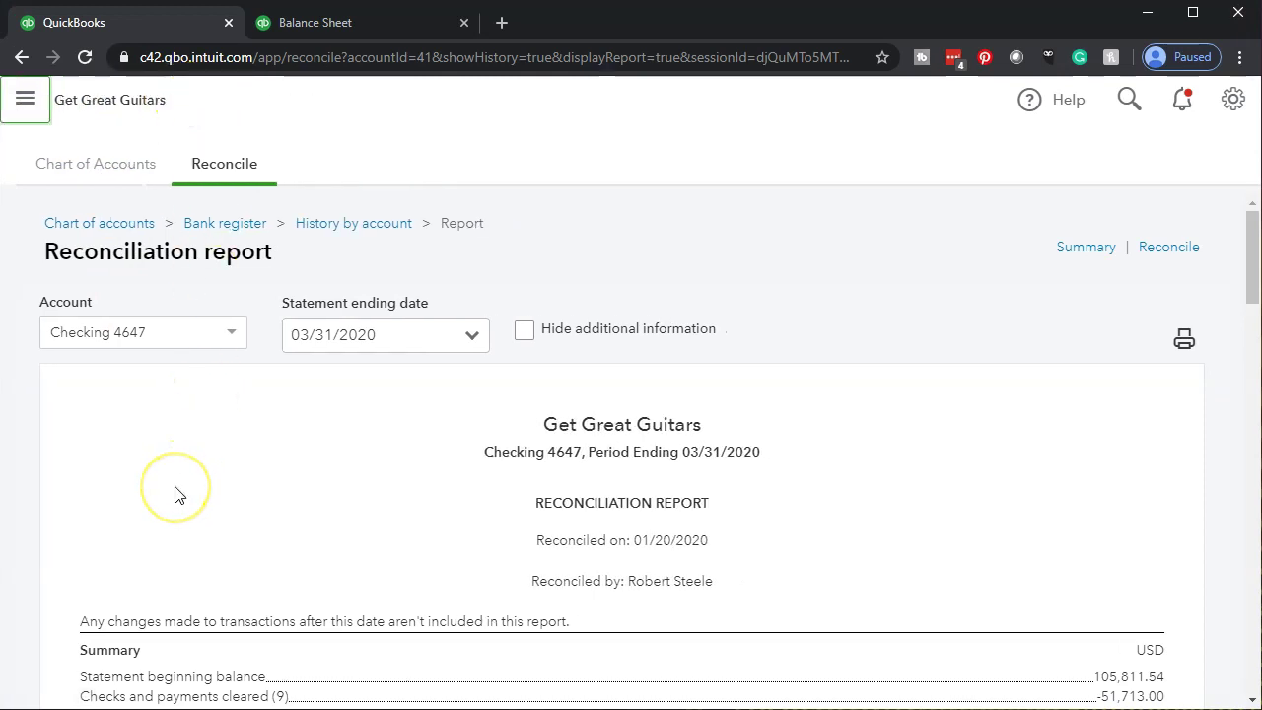
{"action": "key", "text": "ctrl+plus"}
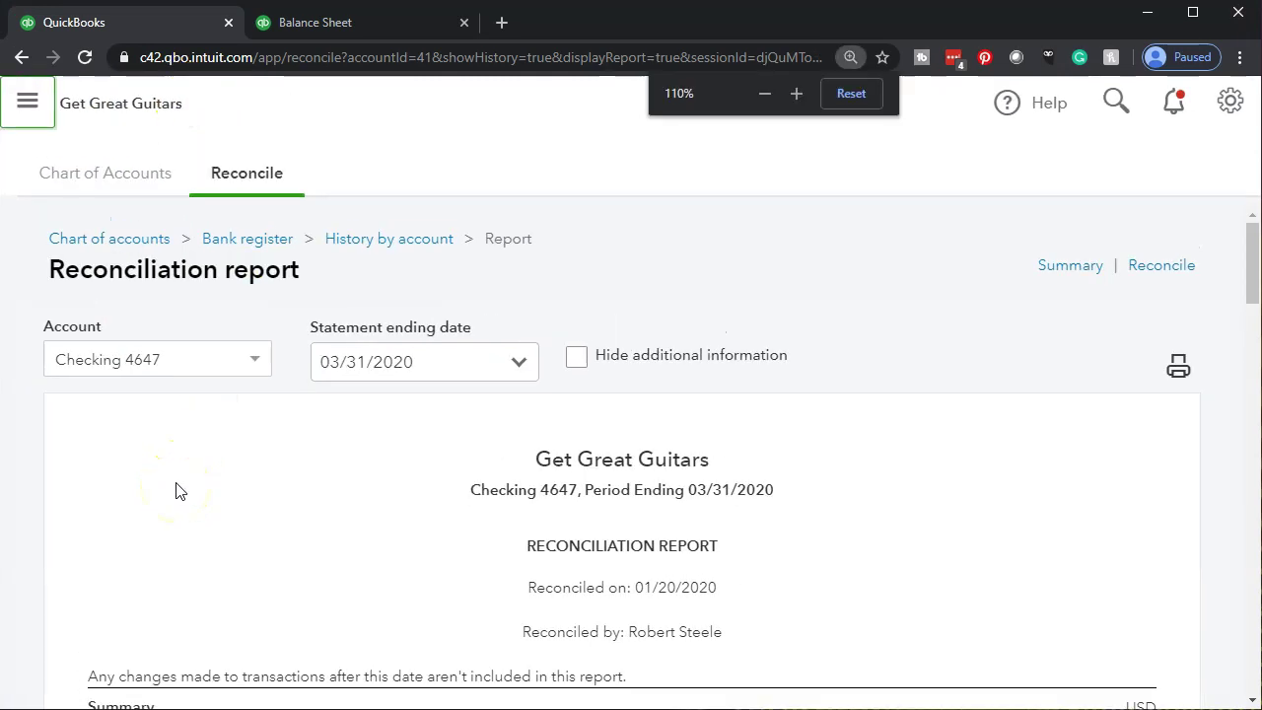
{"action": "scroll", "coordinate": [174, 493], "scroll_direction": "down", "scroll_amount": 3}
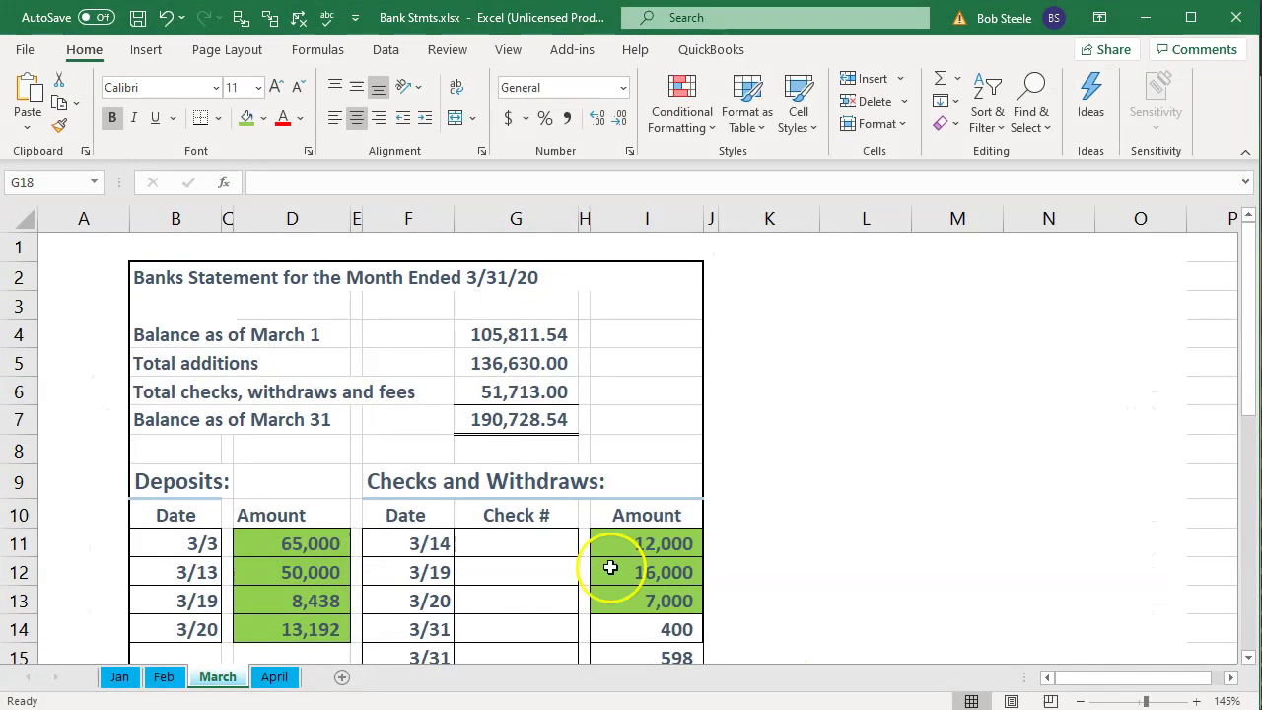
Compare the March 1 balance and the total checks, withdraws and fees on the Excel statement with the reconciliation report summary
{"action": "left_click", "coordinate": [543, 331]}
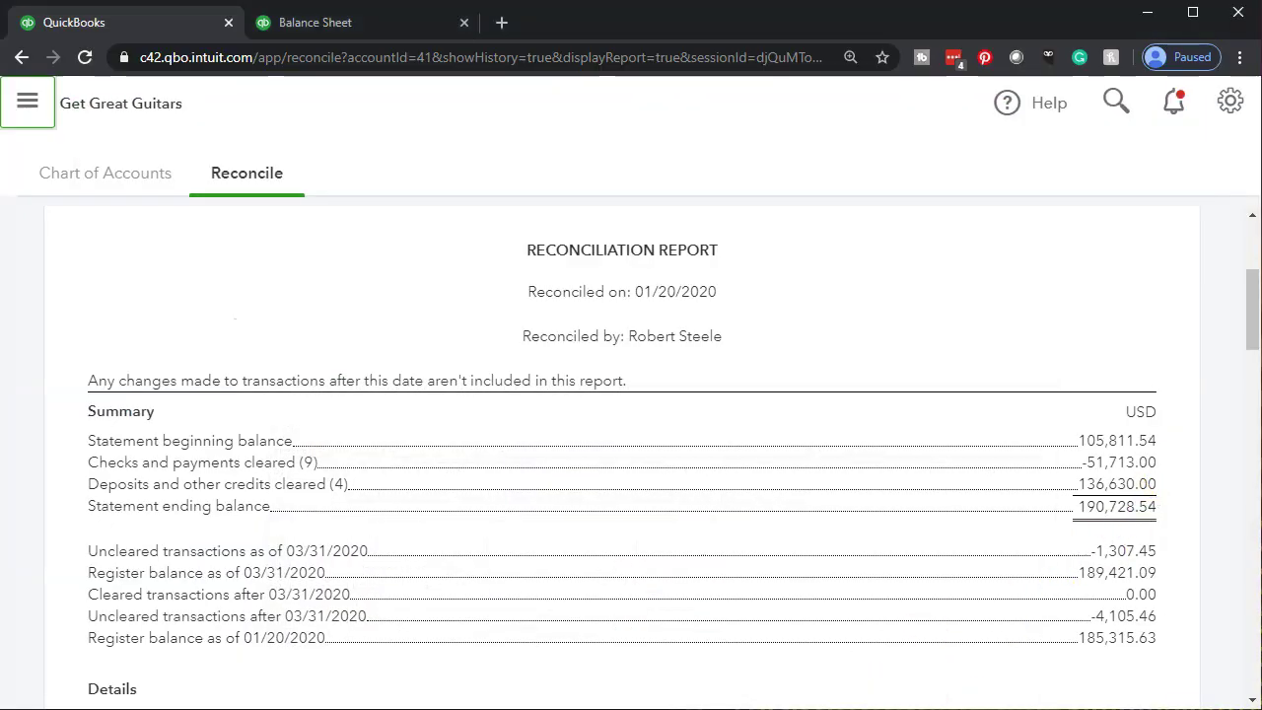
{"action": "left_click", "coordinate": [623, 707]}
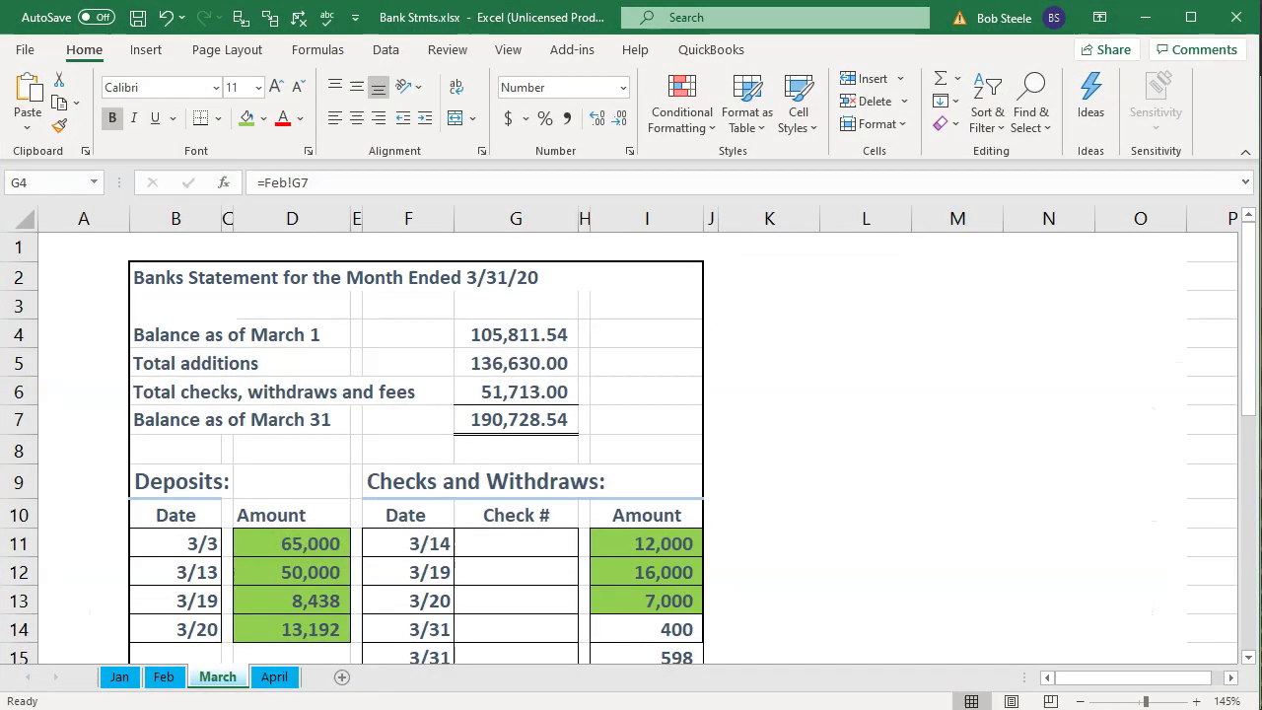
{"action": "left_click", "coordinate": [555, 394]}
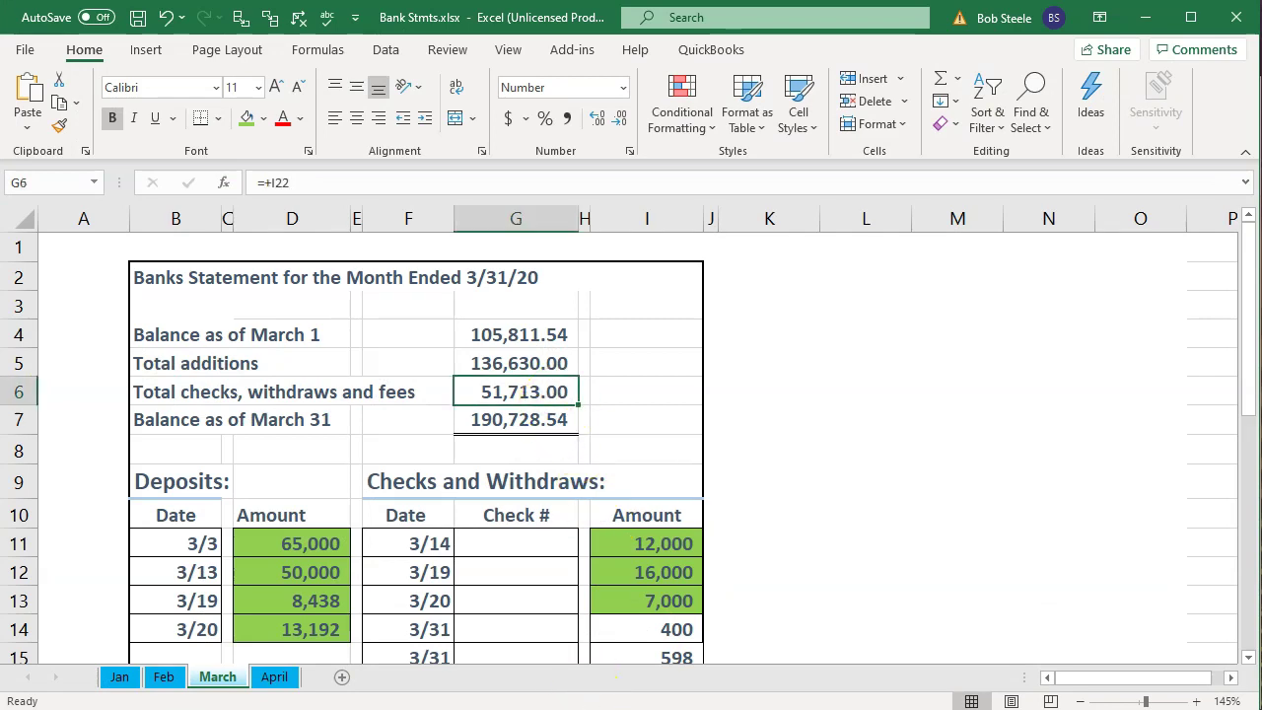
{"action": "left_click", "coordinate": [617, 708]}
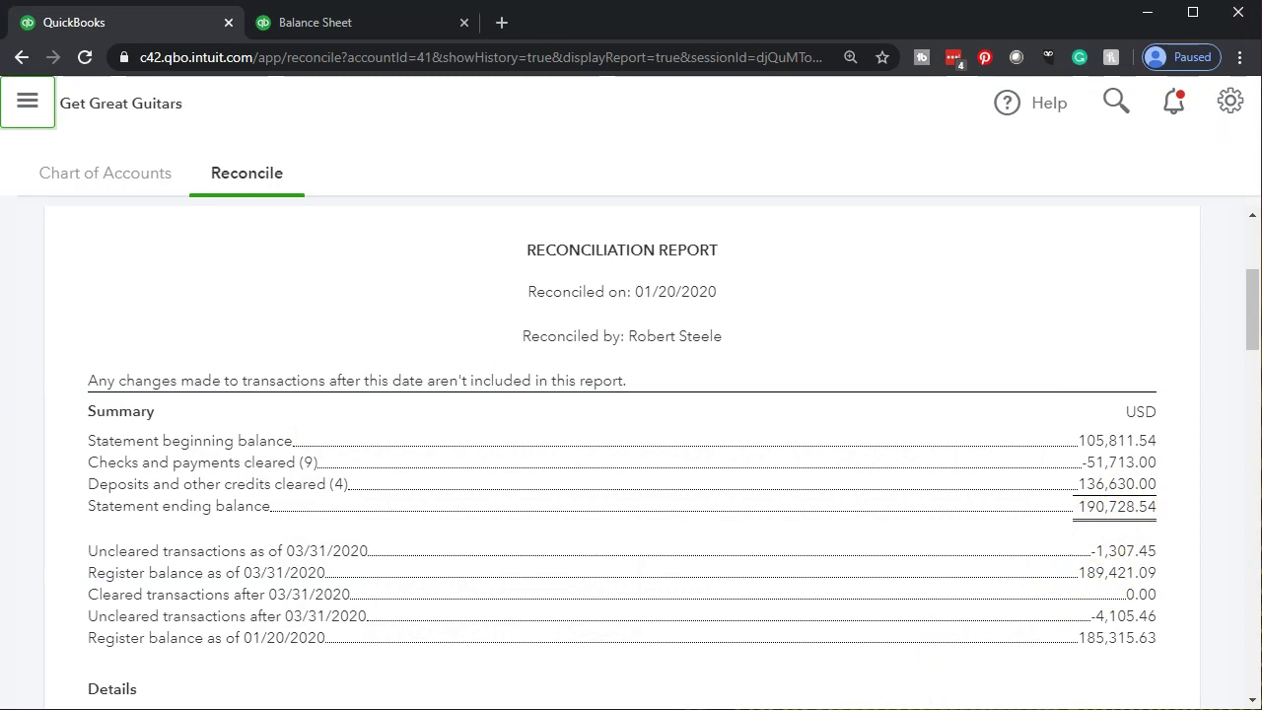
Compare the total additions and the March 31 balance on the Excel statement with the reconciliation report summary
{"action": "left_click", "coordinate": [632, 708]}
{"action": "left_click", "coordinate": [526, 370]}
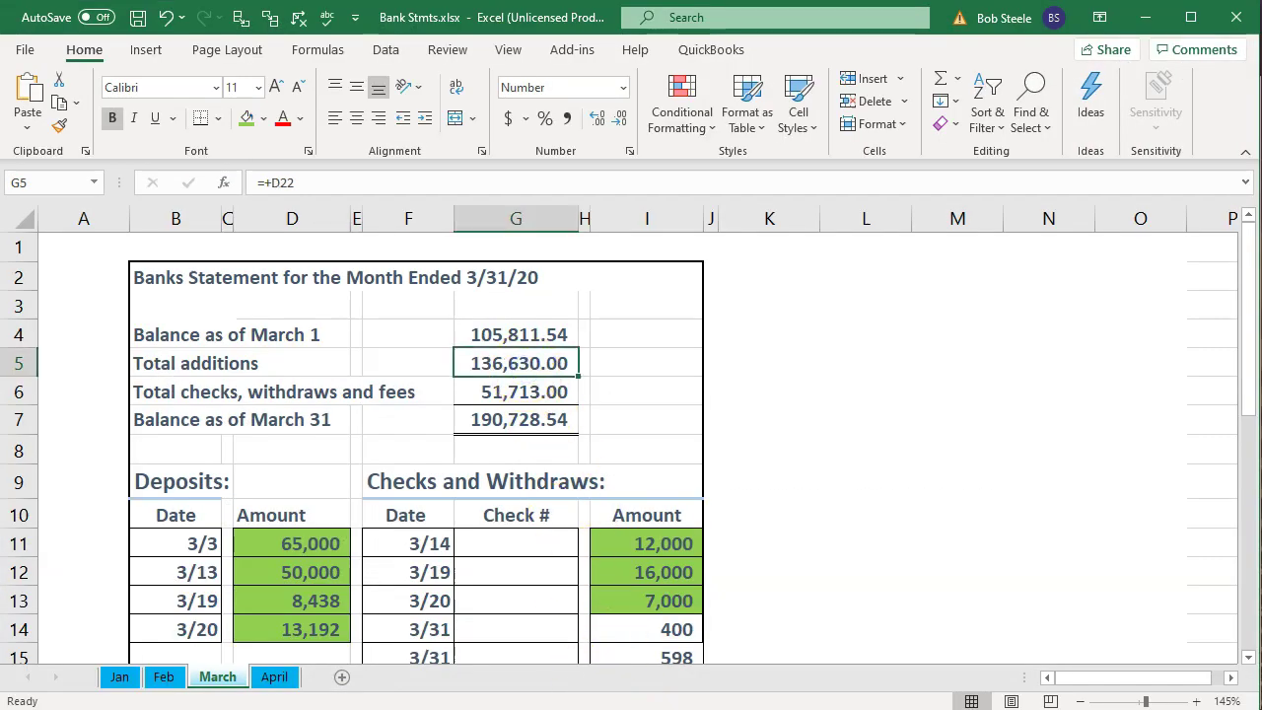
{"action": "left_click", "coordinate": [617, 708]}
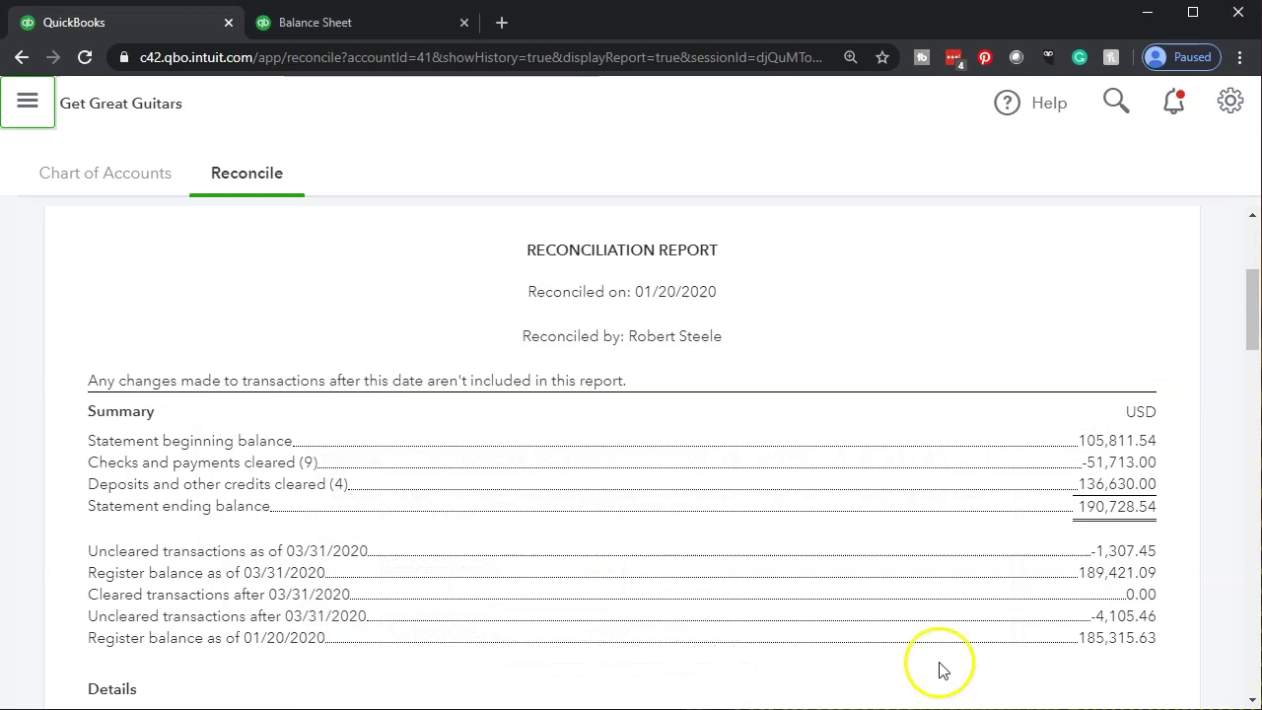
{"action": "scroll", "coordinate": [998, 594], "scroll_direction": "down", "scroll_amount": 1}
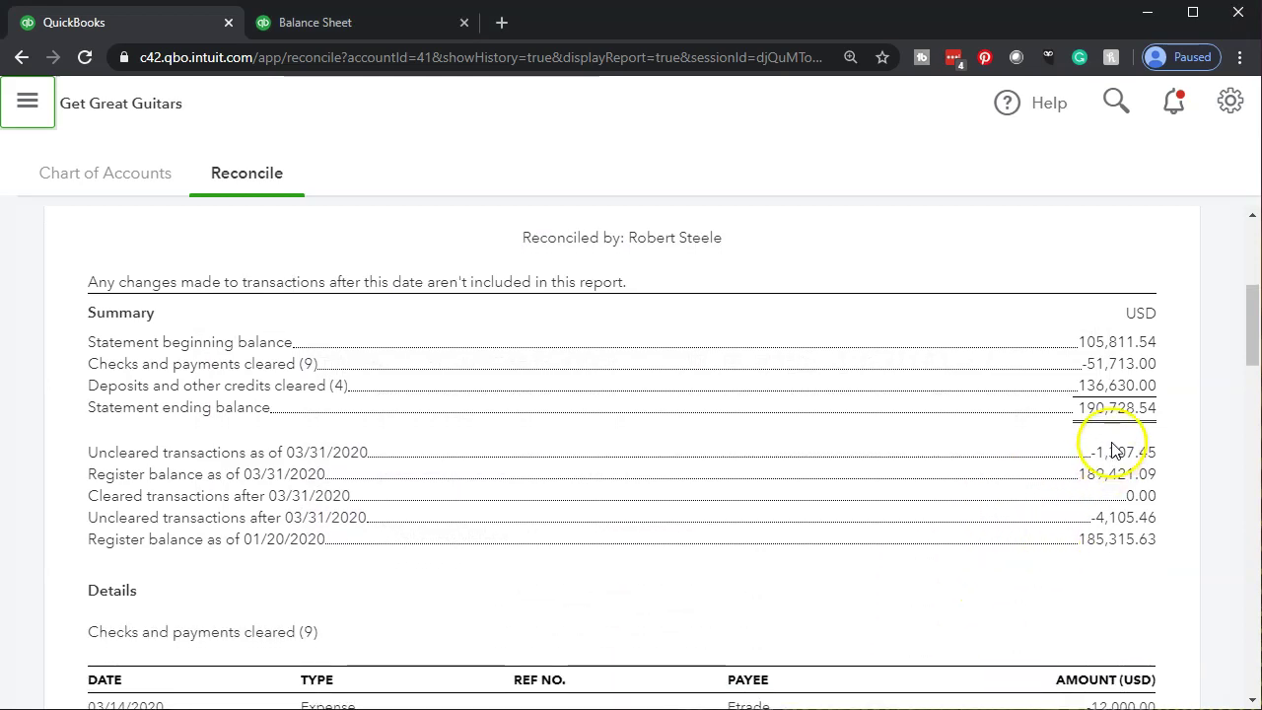
{"action": "left_click", "coordinate": [745, 707]}
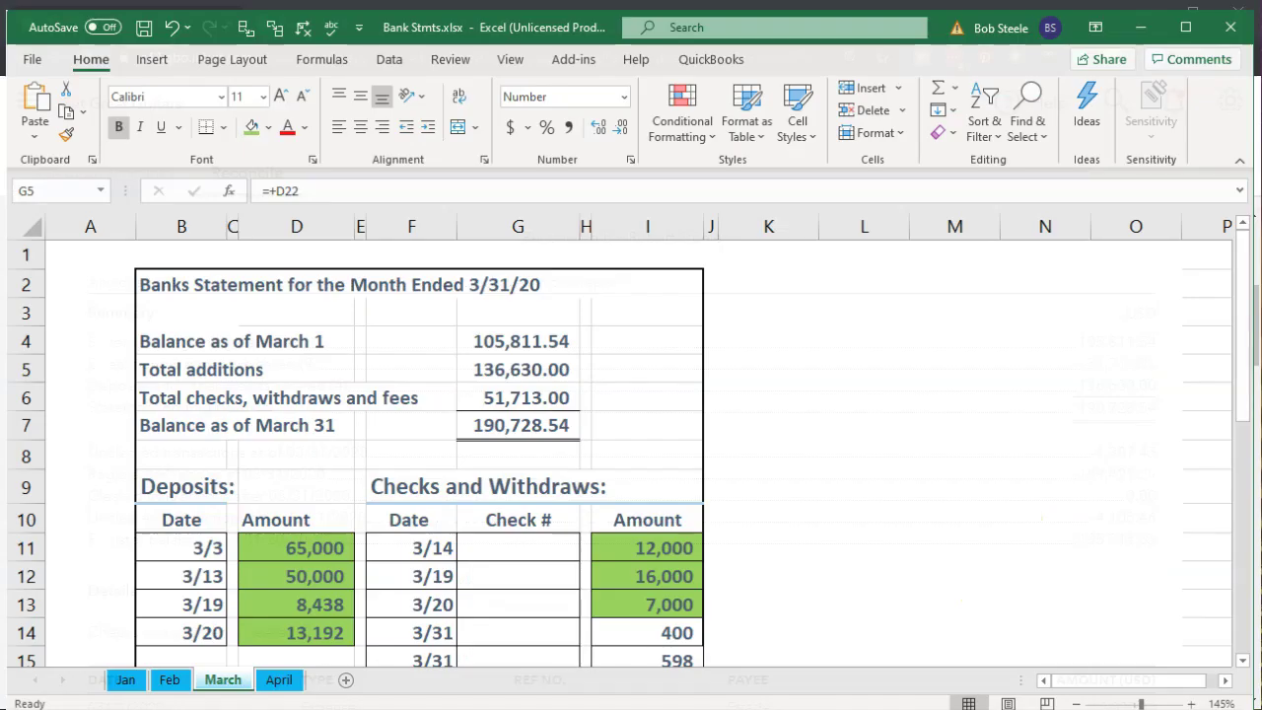
{"action": "left_click", "coordinate": [535, 424]}
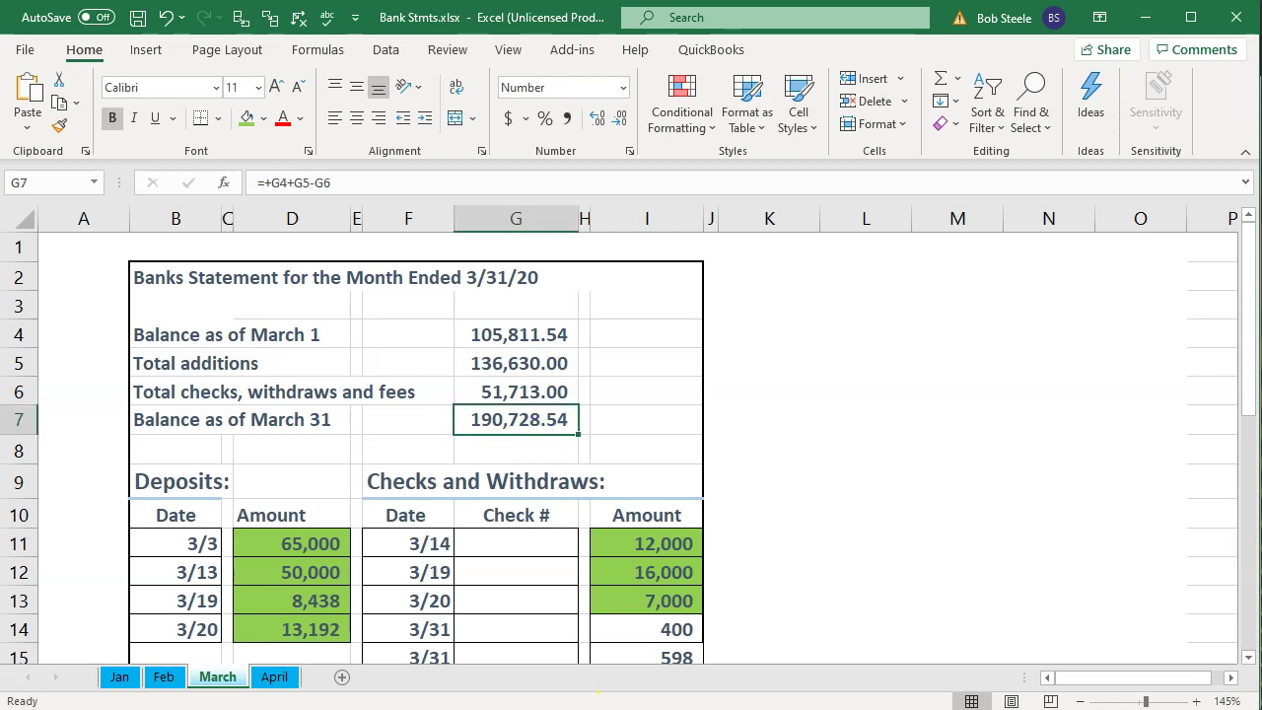
{"action": "left_click", "coordinate": [601, 702]}
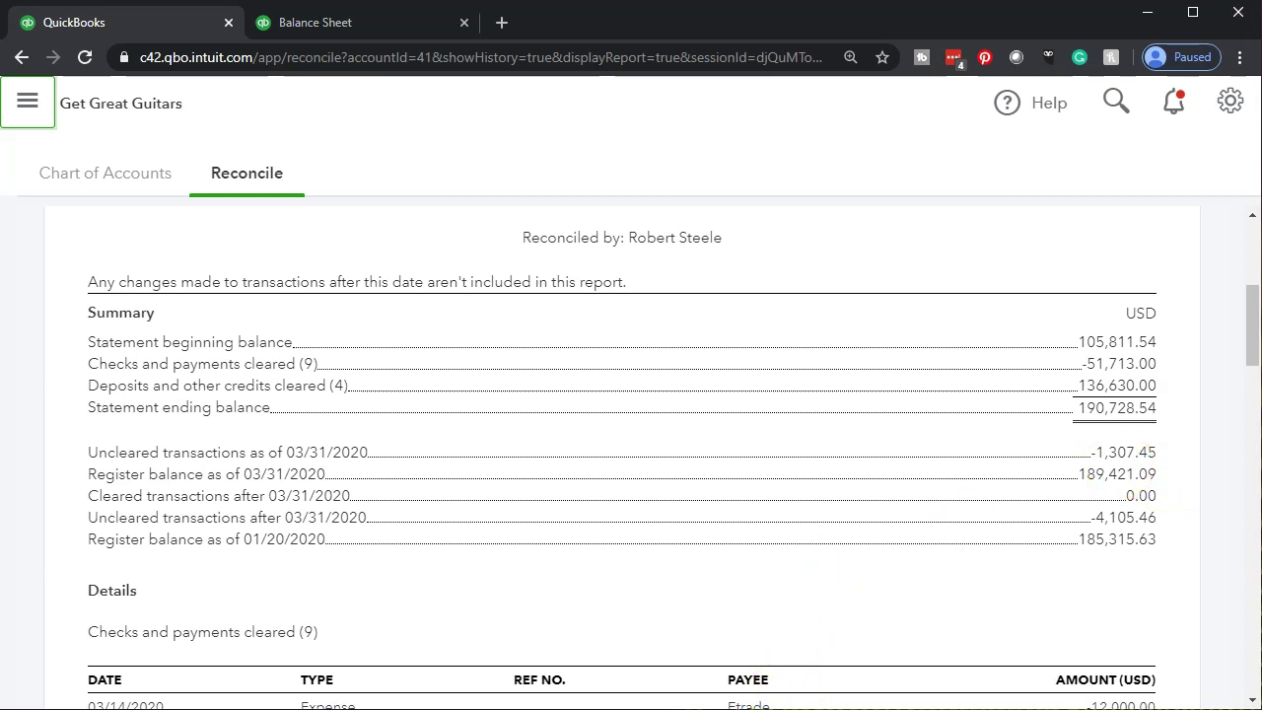
Compare the Checking 4647 balance on the March 31, 2020 balance sheet with the register balance in the reconciliation report summary
{"action": "left_click", "coordinate": [776, 709]}
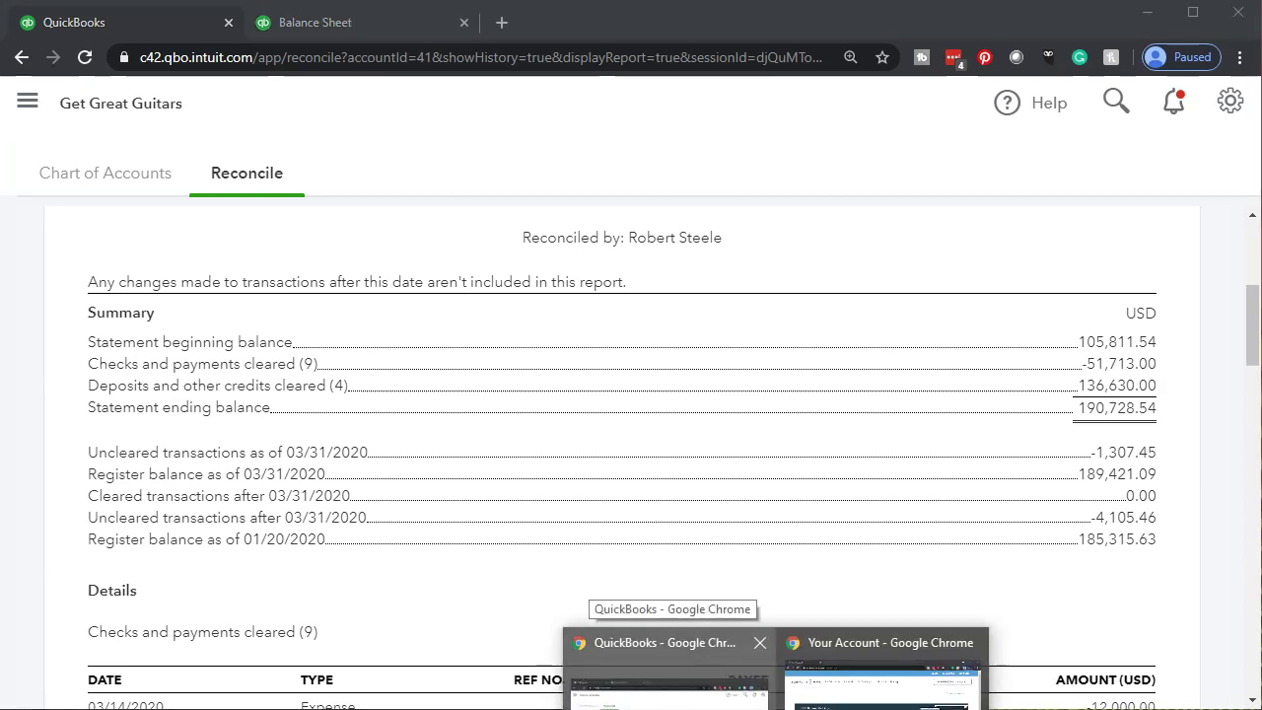
{"action": "left_click", "coordinate": [357, 22]}
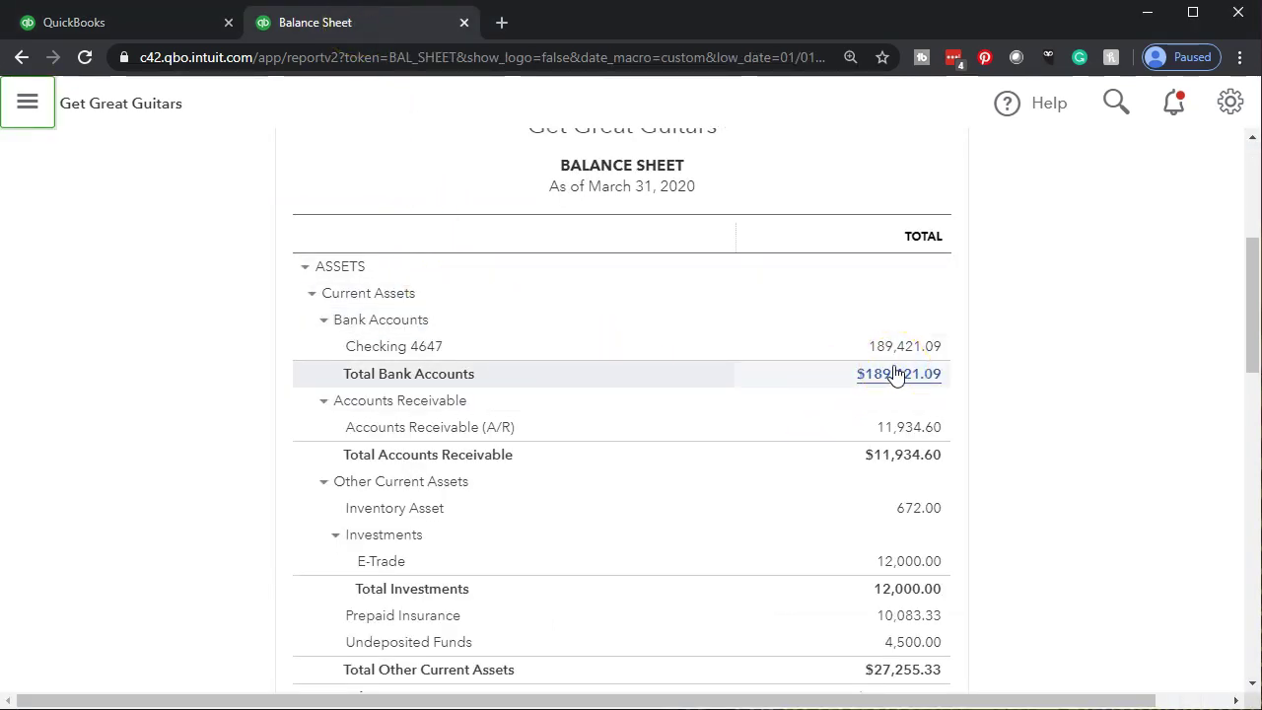
{"action": "left_click", "coordinate": [143, 18]}
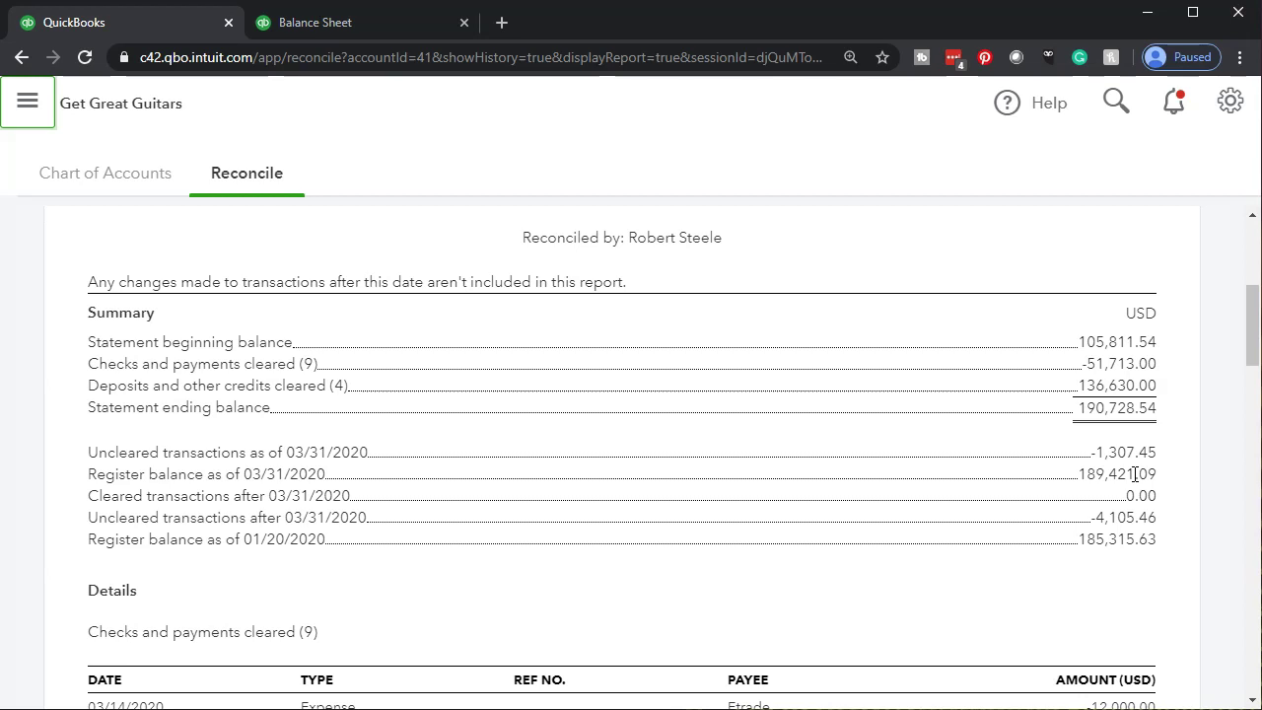
In Calculator, subtract the report's uncleared deposits total of 1698.75 from its uncleared checks and payments total of 3006.2 as of 03/31/2020
{"action": "scroll", "coordinate": [1144, 474], "scroll_direction": "down", "scroll_amount": 2}
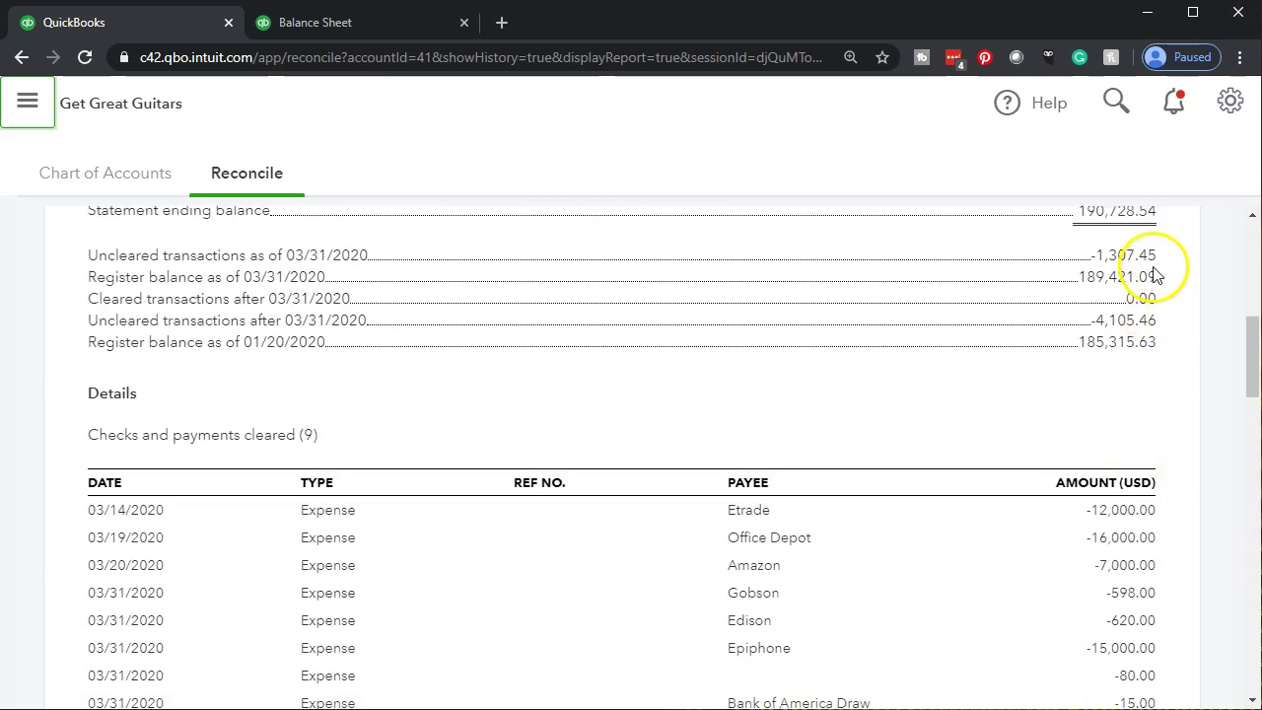
{"action": "scroll", "coordinate": [684, 619], "scroll_direction": "down", "scroll_amount": 11}
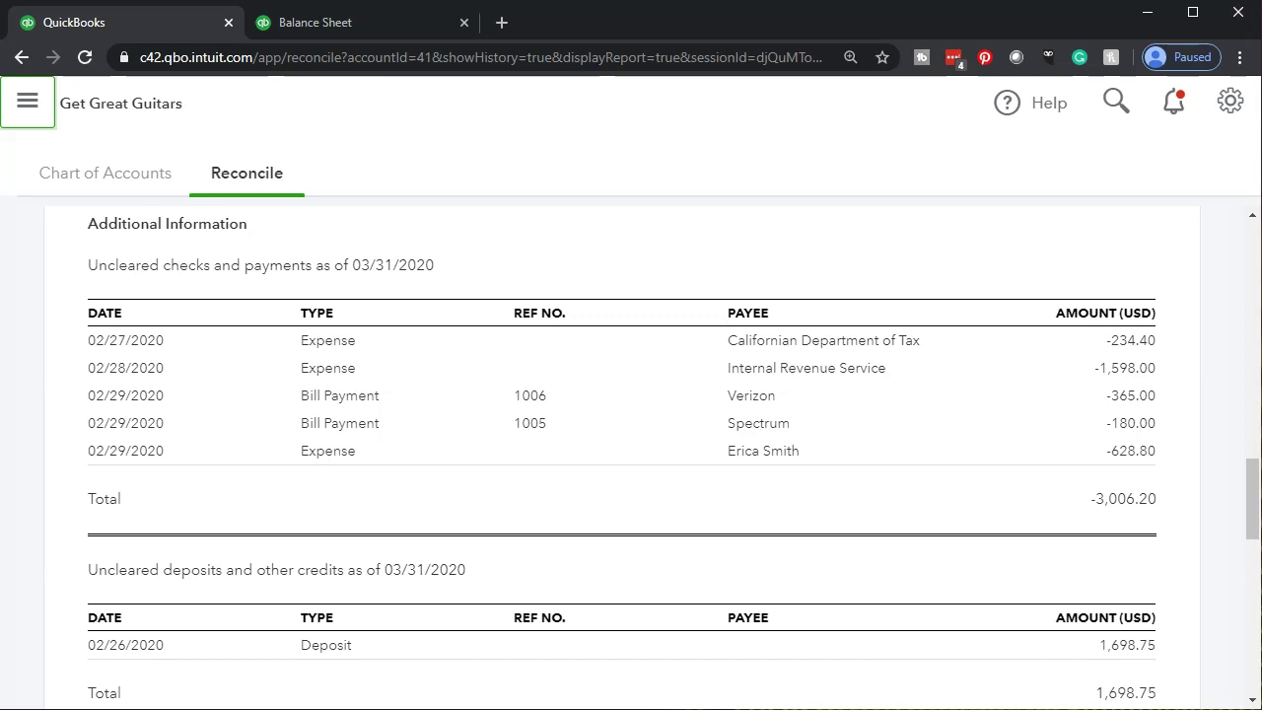
{"action": "key", "text": "alt+Tab"}
{"action": "left_click", "coordinate": [811, 403]}
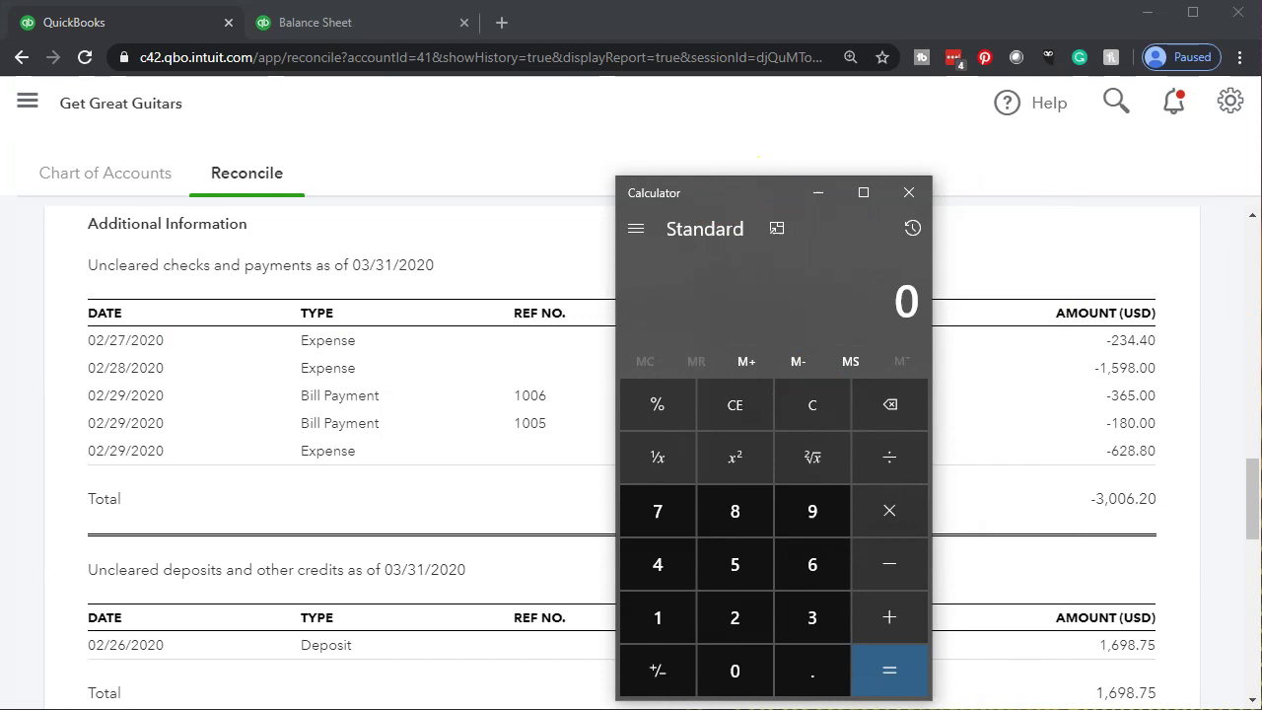
{"action": "type", "text": "3006.2 - "}
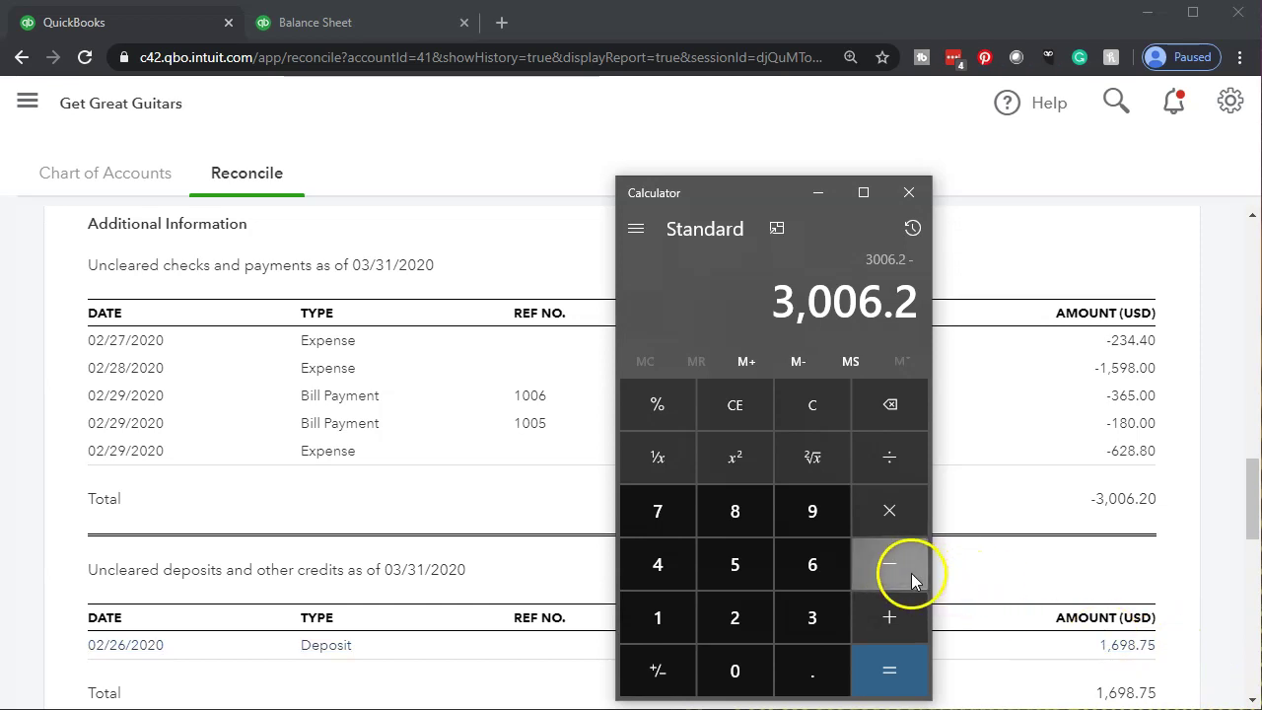
{"action": "type", "text": "1698.75"}
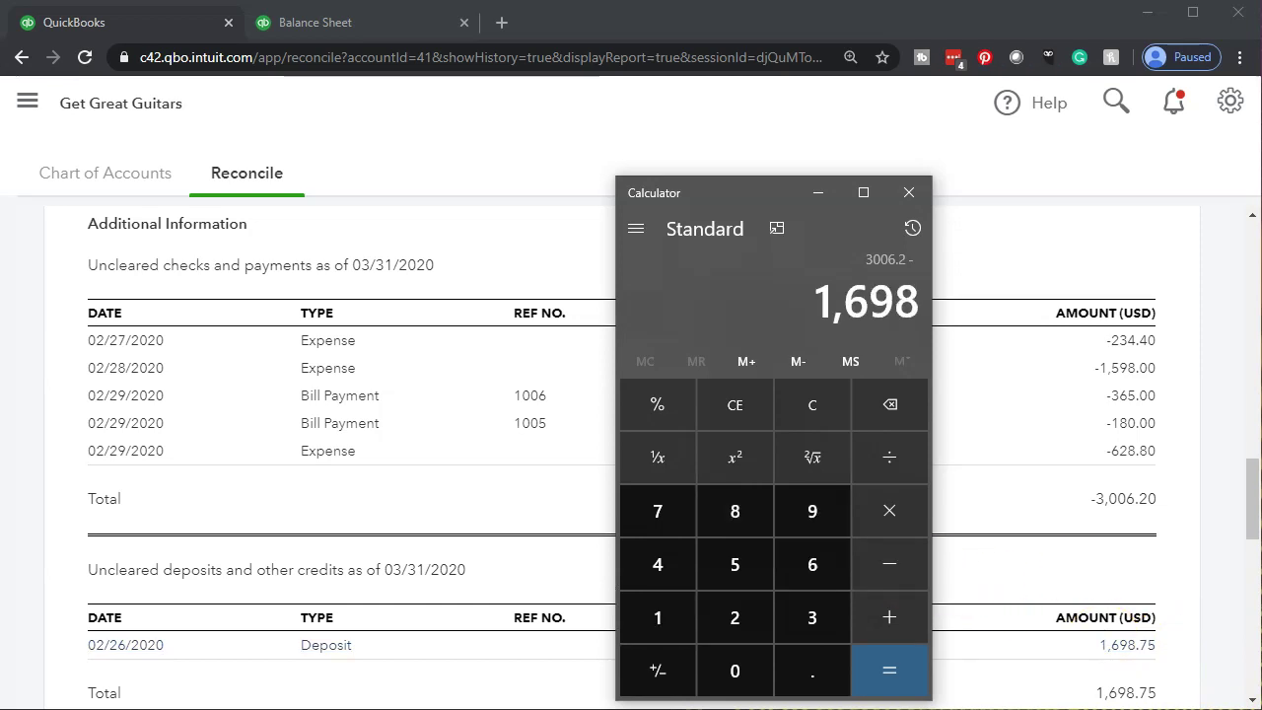
{"action": "key", "text": "Return"}
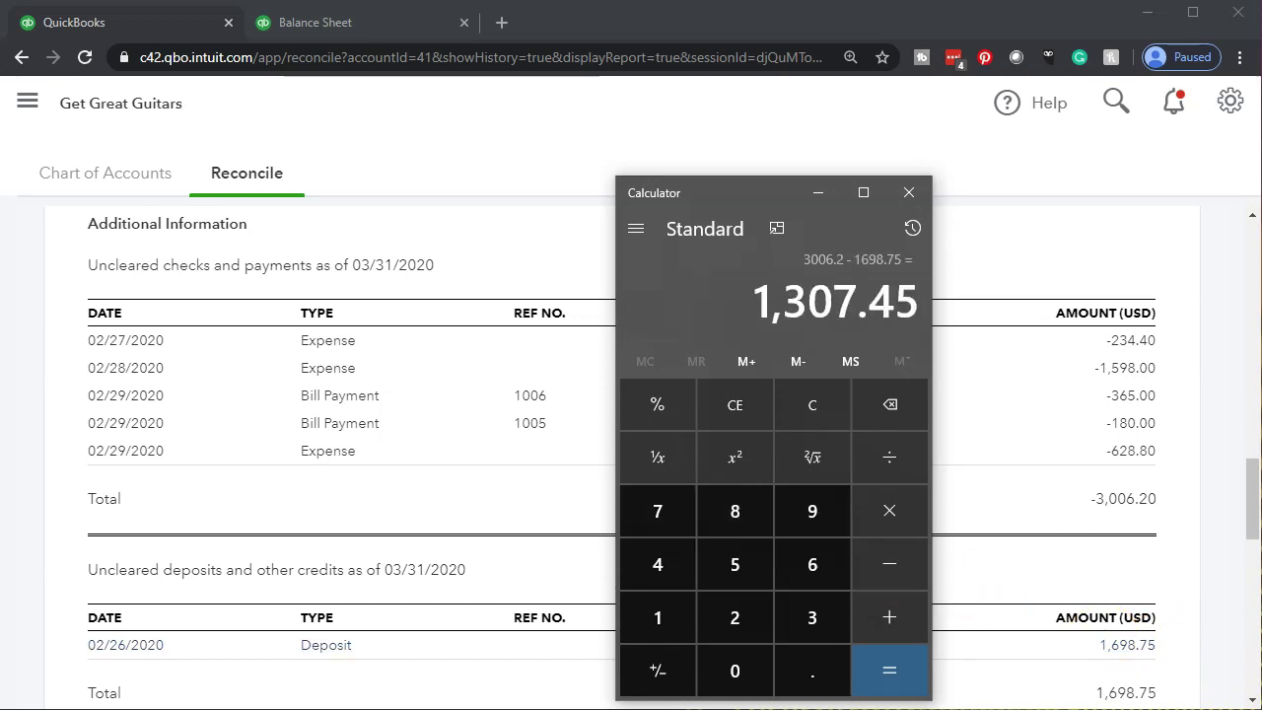
Put the calculator away and check the calculated difference against the uncleared transactions as of 03/31/2020 in the reconciliation report summary
{"action": "left_click", "coordinate": [817, 193]}
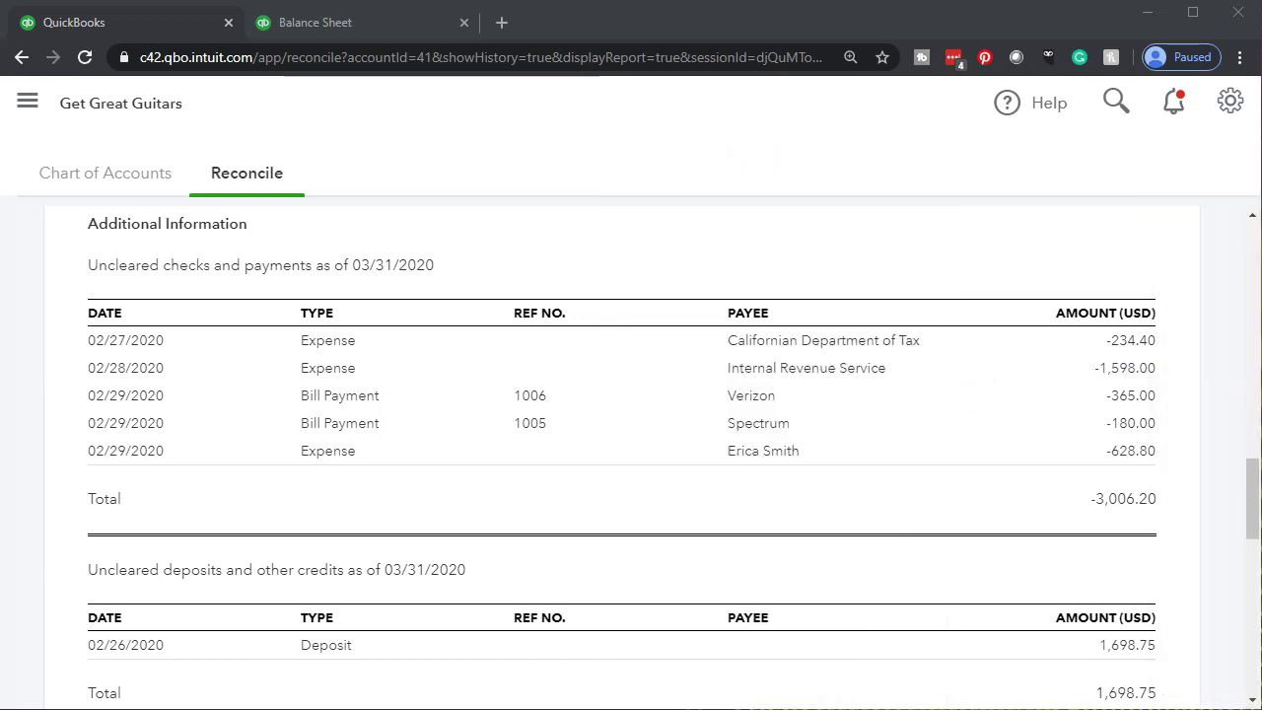
{"action": "scroll", "coordinate": [1026, 395], "scroll_direction": "up", "scroll_amount": 15}
{"action": "scroll", "coordinate": [1025, 395], "scroll_direction": "down", "scroll_amount": 4}
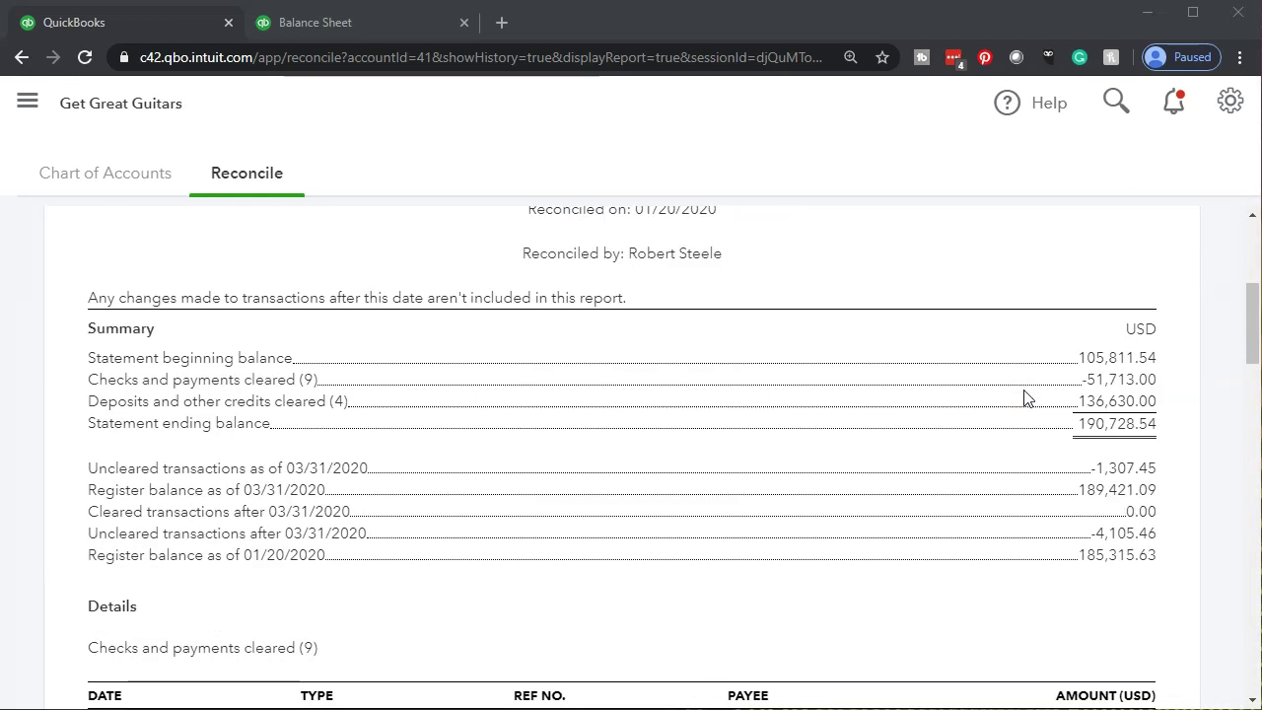